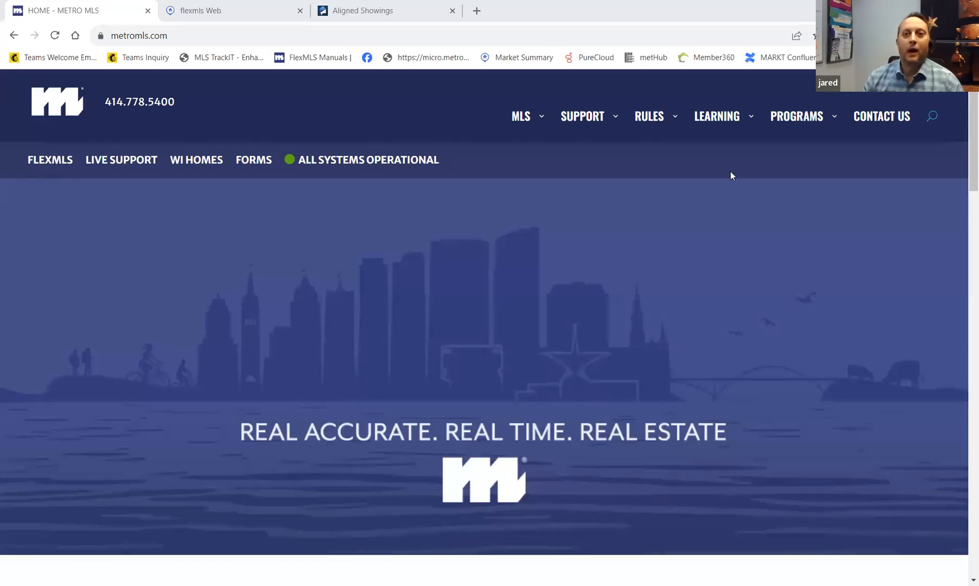
# - Open the MLS menu on the Metro MLS site to reveal the Aligned Showings link
pyautogui.click(521, 129)
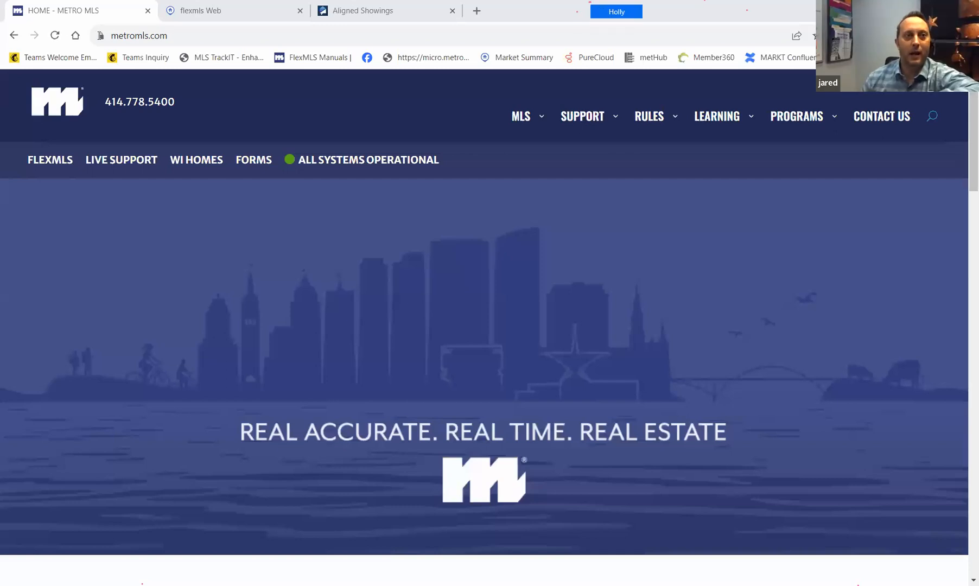
pyautogui.click(520, 118)
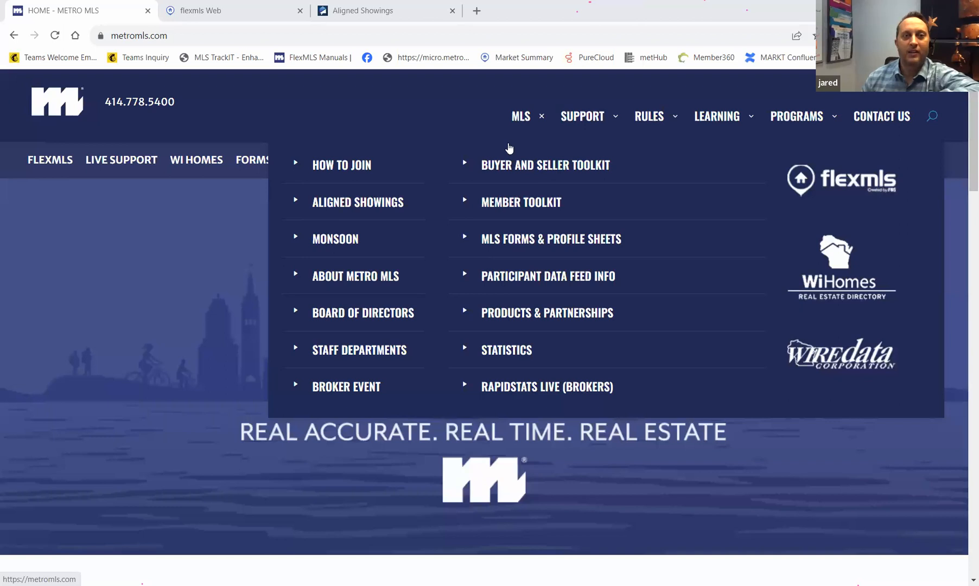
# - Open the Aligned Showings page and scroll past the training videos to the Additional Resources PDFs
pyautogui.click(384, 205)
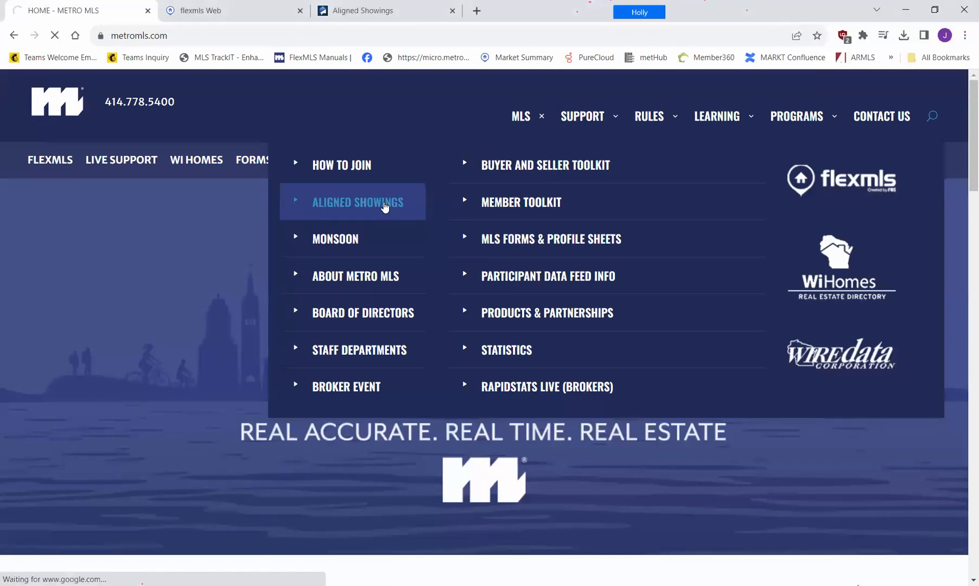
pyautogui.scroll(-2, 382, 231)
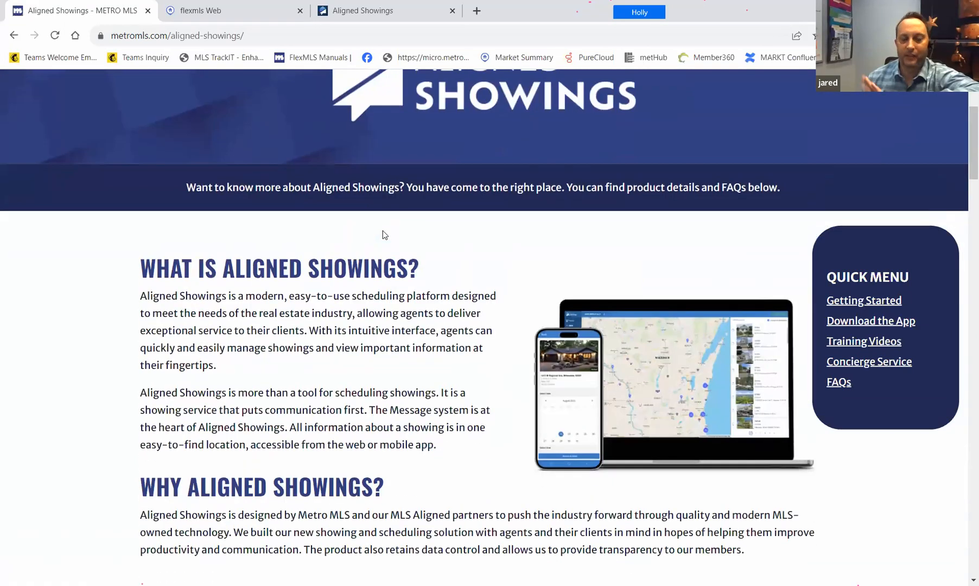
pyautogui.scroll(-10, 383, 231)
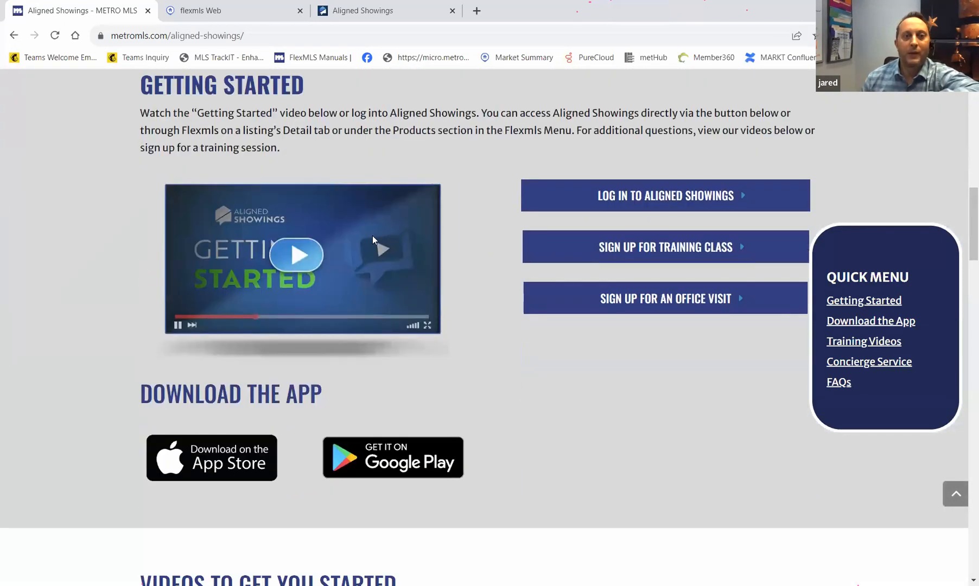
pyautogui.scroll(-8, 372, 240)
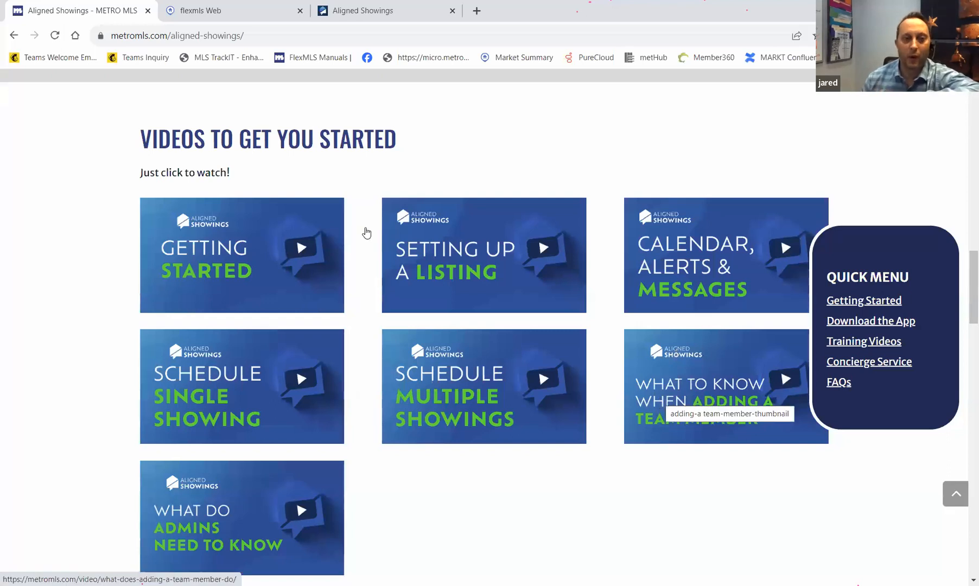
pyautogui.scroll(-5, 261, 413)
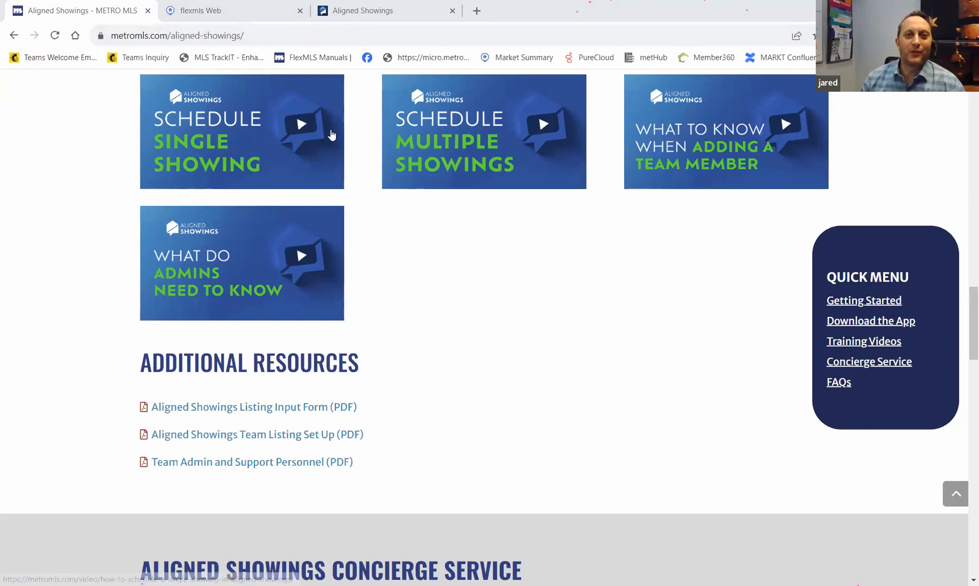
pyautogui.scroll(2, 485, 259)
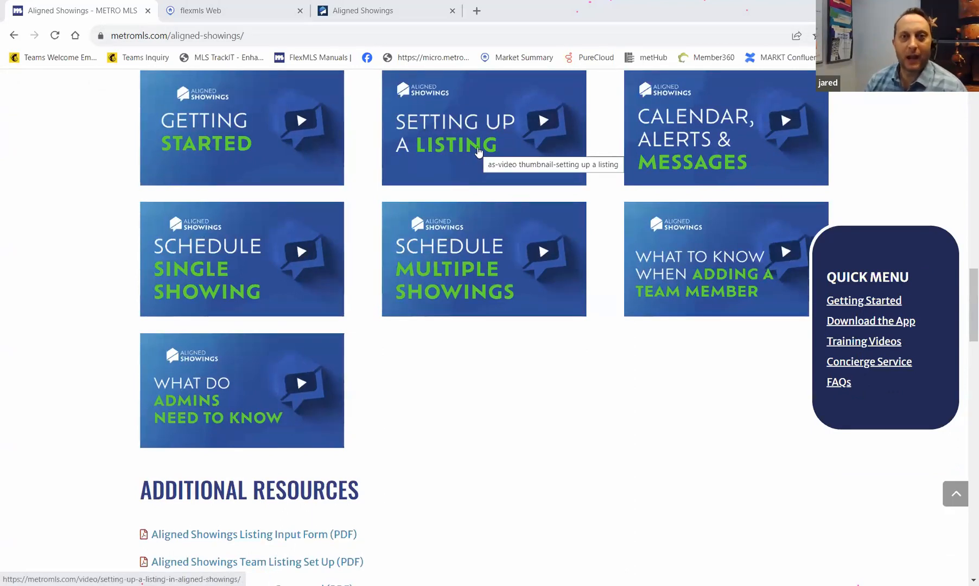
pyautogui.scroll(-1, 478, 151)
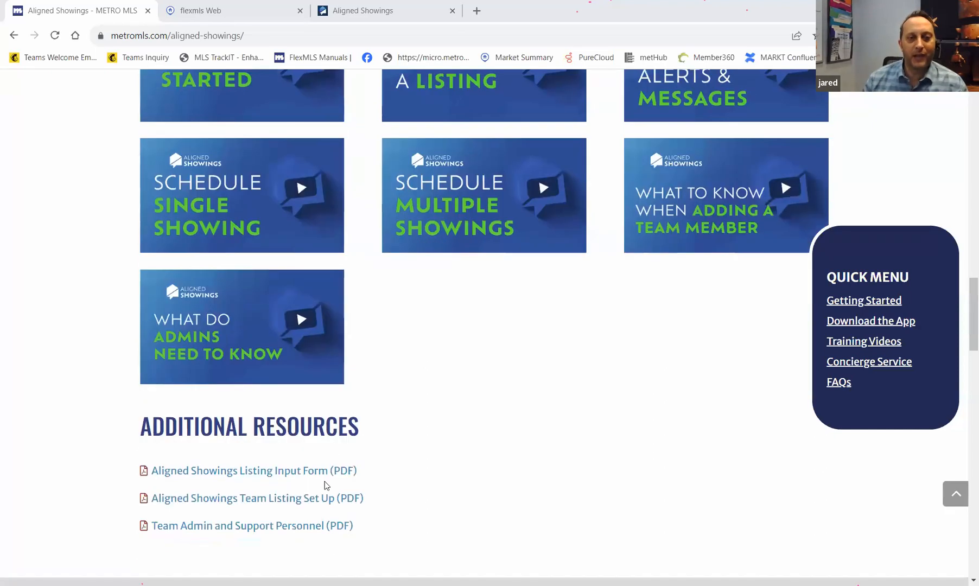
# - Open the AS-Input-Form-Revised-11-7-2023.pdf Listing Input Form and scroll to Listing Setup sections 2–5
pyautogui.click(197, 473)
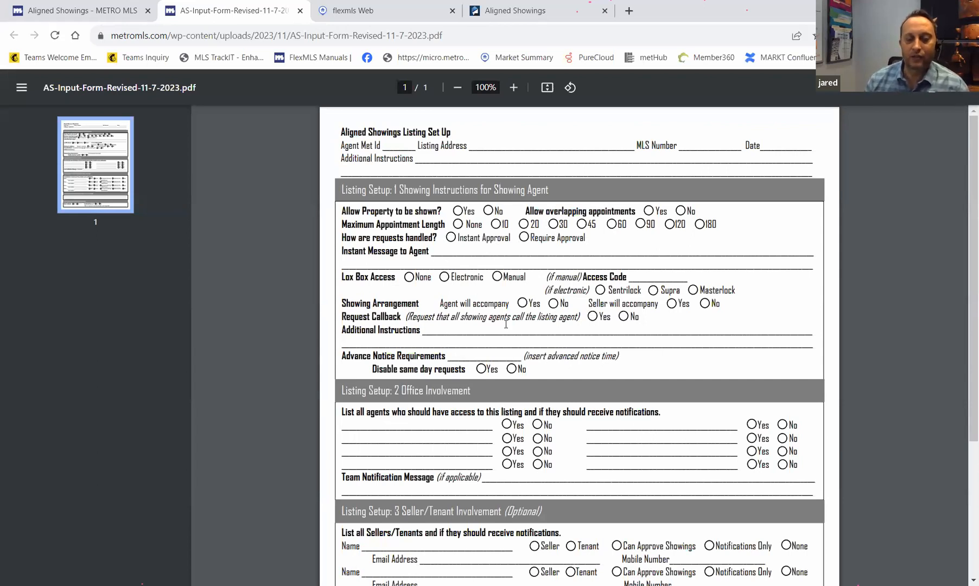
pyautogui.scroll(-1, 506, 324)
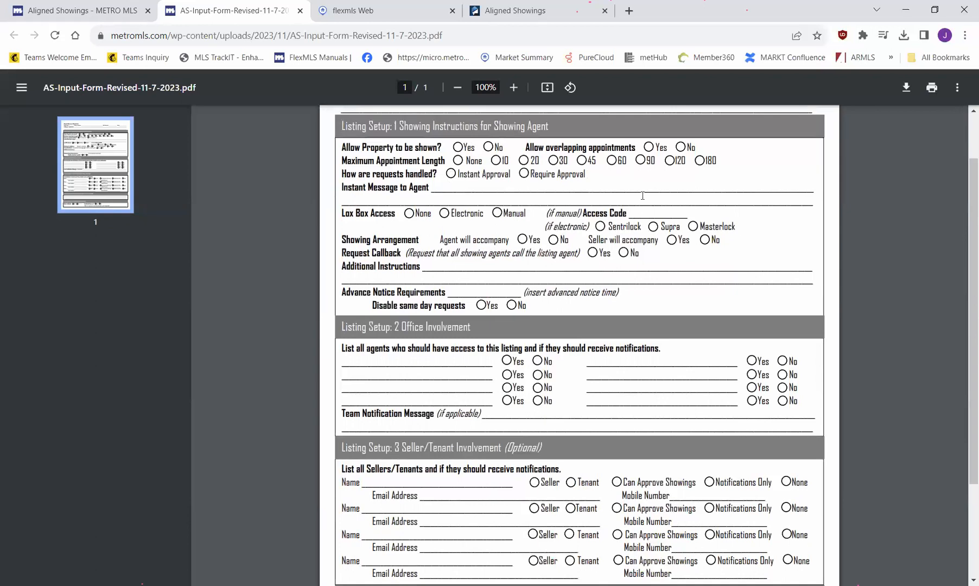
pyautogui.scroll(-2, 544, 374)
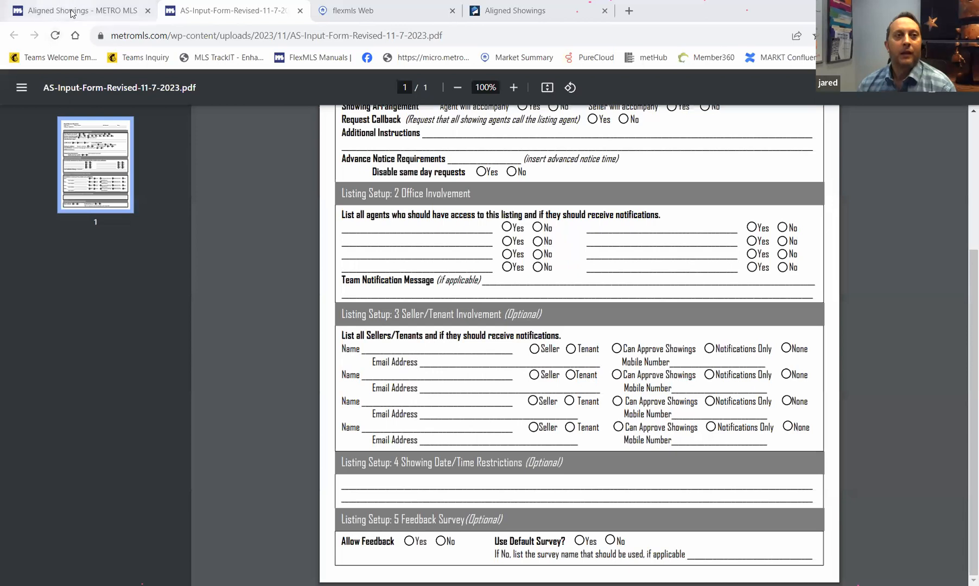
# - From the flexmls Web menu's Products list, launch Aligned Showings in a new tab
pyautogui.click(334, 16)
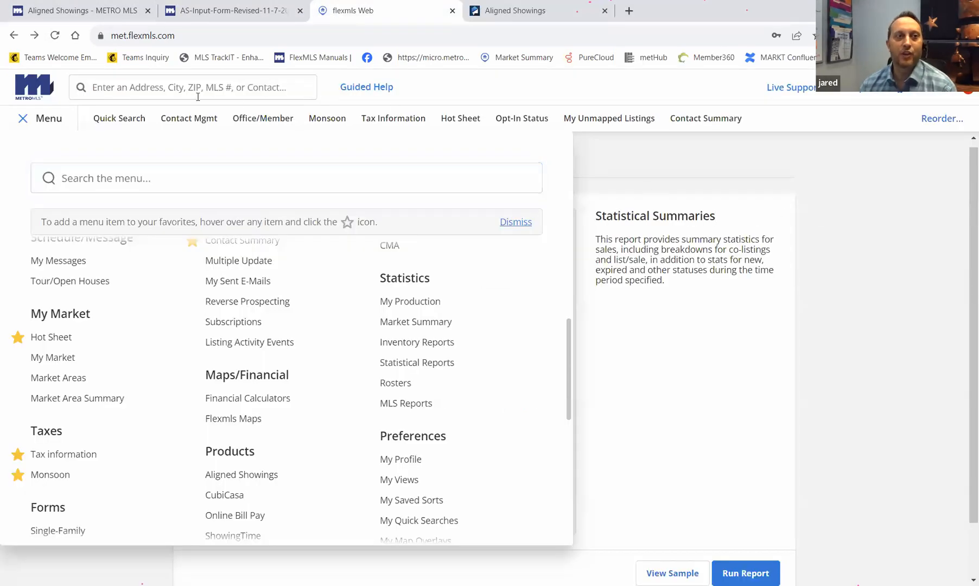
pyautogui.click(61, 120)
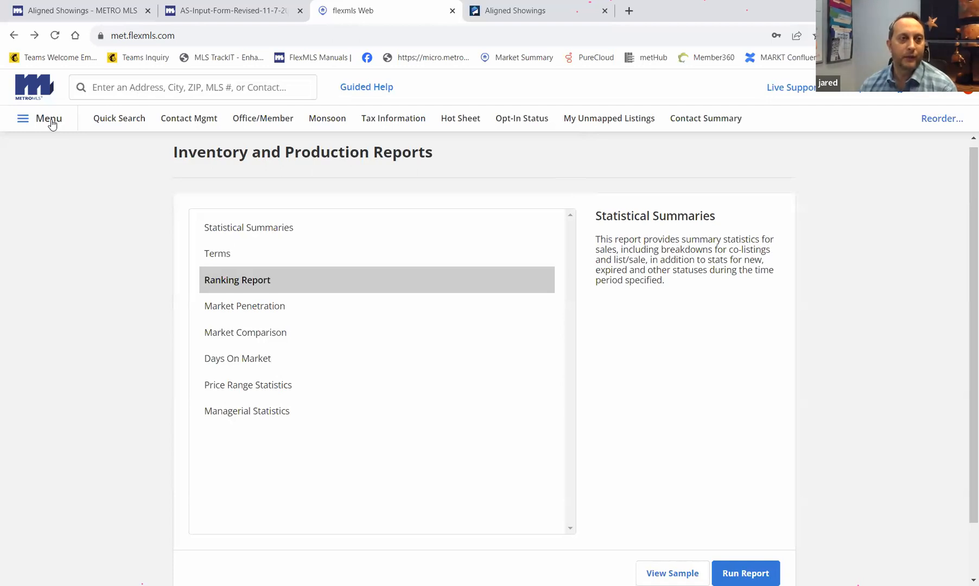
pyautogui.click(52, 123)
pyautogui.scroll(-5, 112, 422)
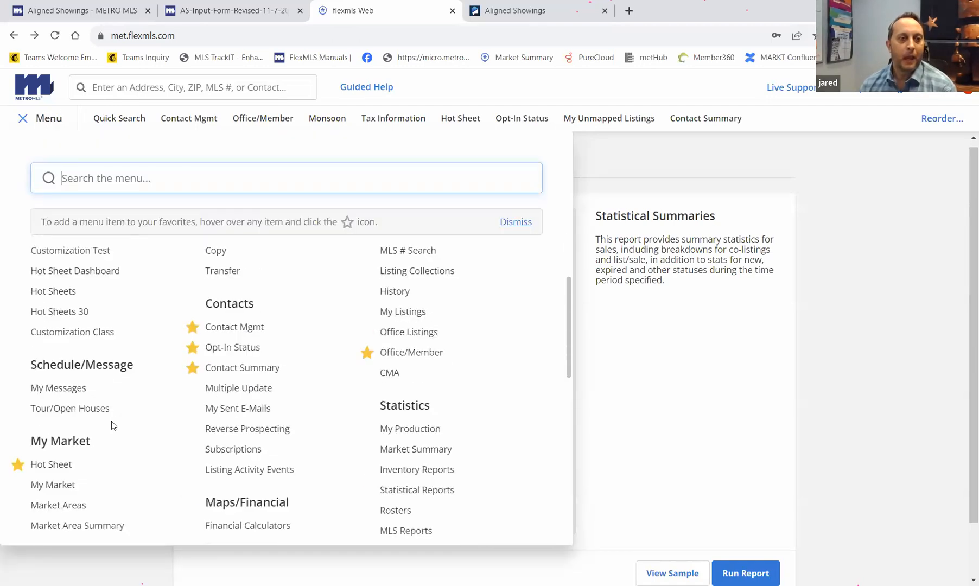
pyautogui.scroll(-1, 163, 426)
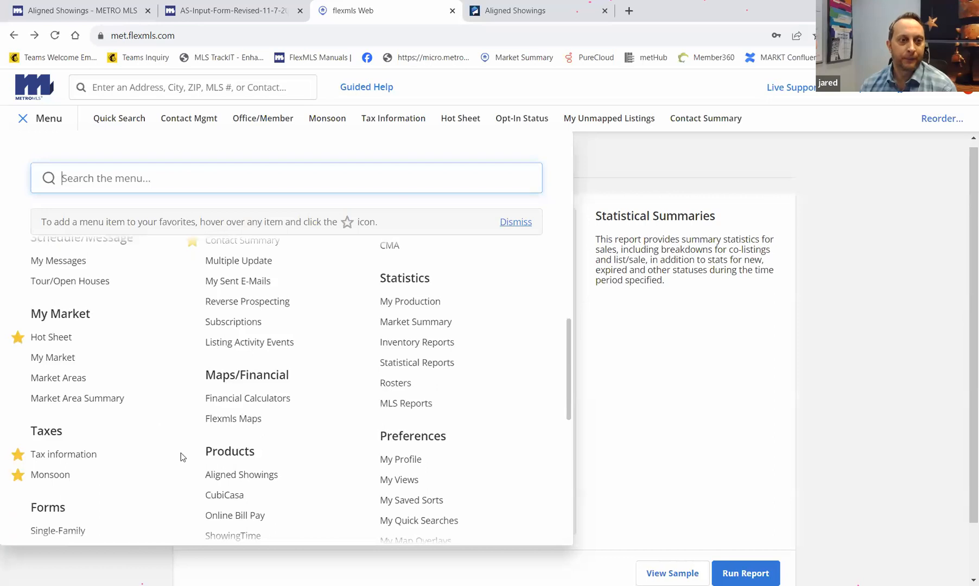
pyautogui.scroll(-1, 250, 456)
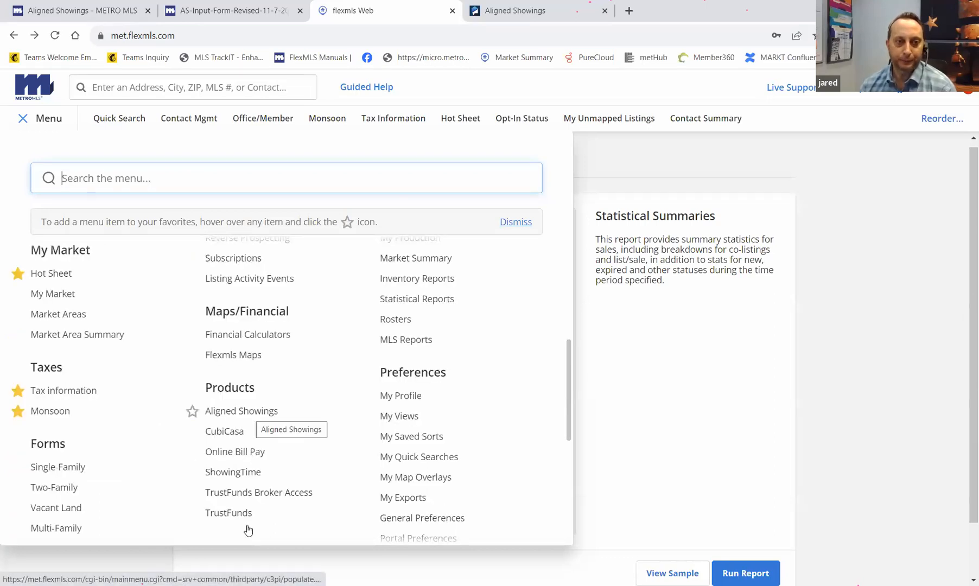
pyautogui.click(251, 416)
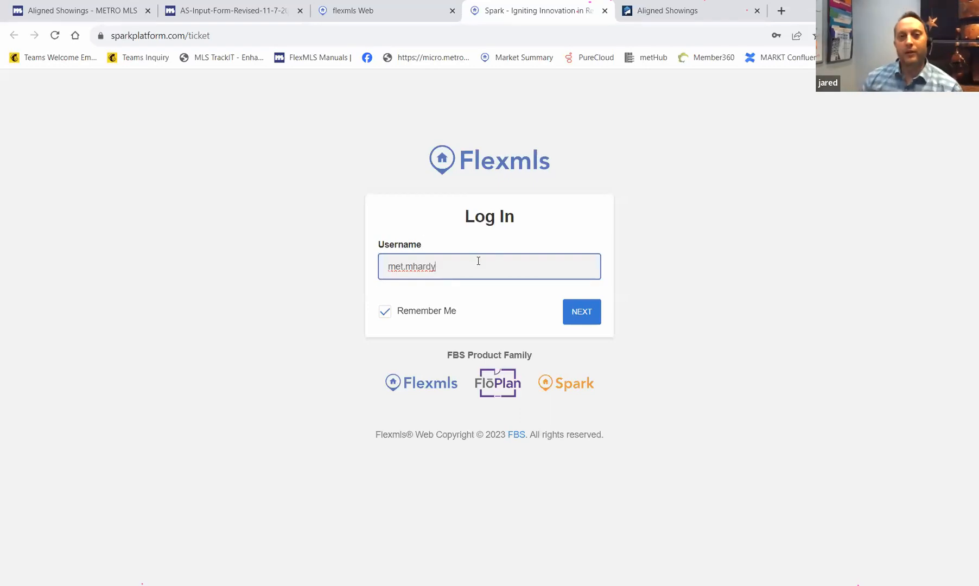
# - Sign in with the office assistant's username and saved password to reach the December 2023 calendar
pyautogui.click(586, 318)
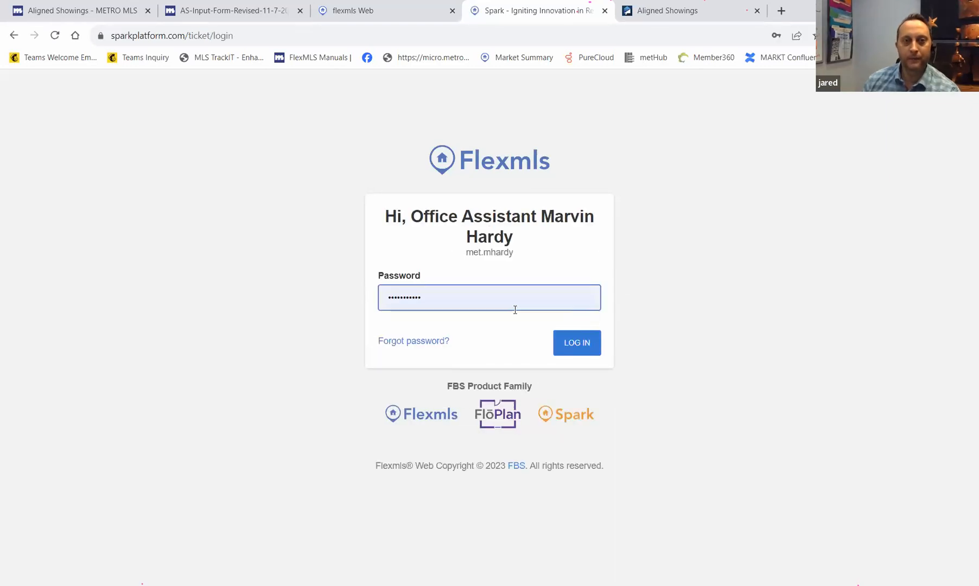
pyautogui.click(583, 344)
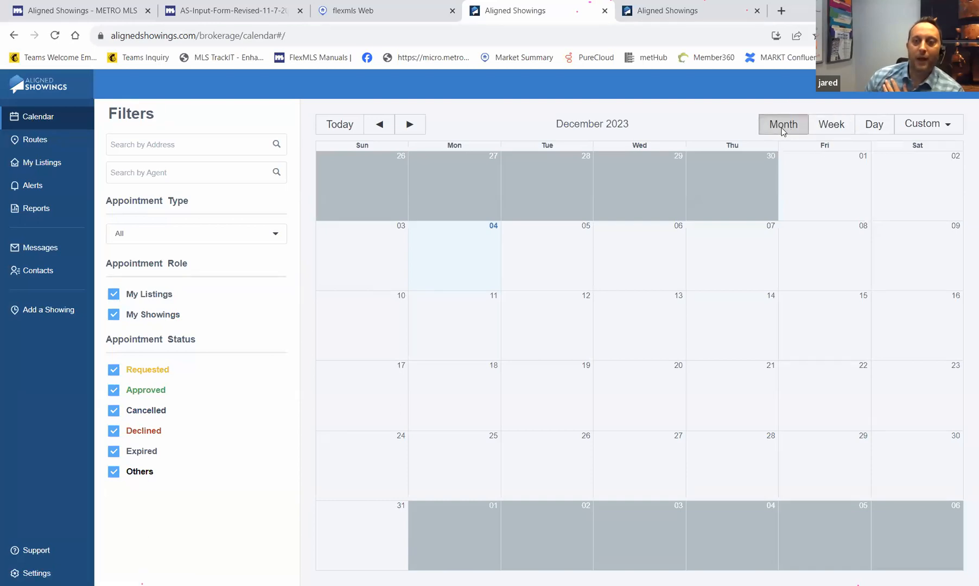
# - Switch the calendar to Week, then Day for Monday, December 4, and check the Custom range options
pyautogui.click(836, 129)
pyautogui.click(875, 125)
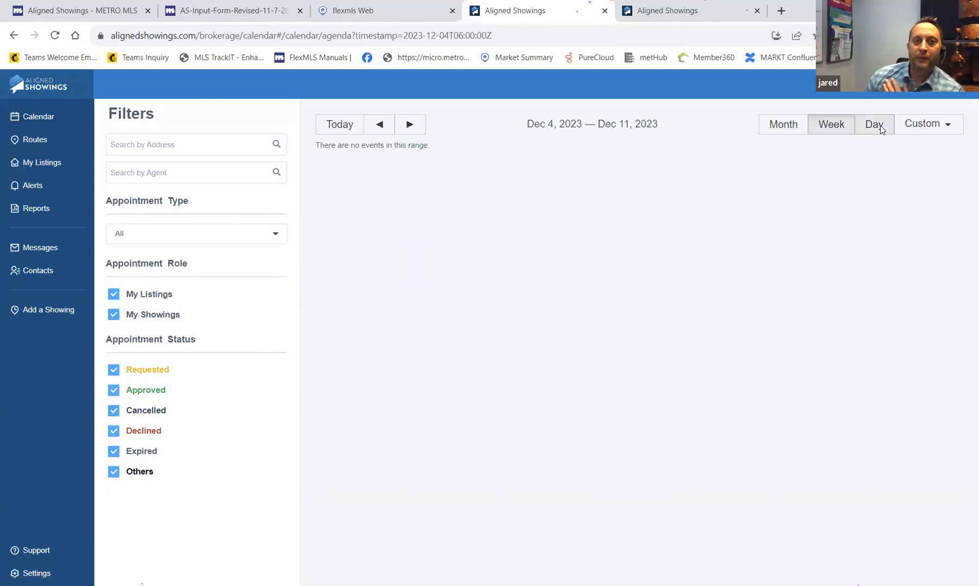
pyautogui.click(939, 126)
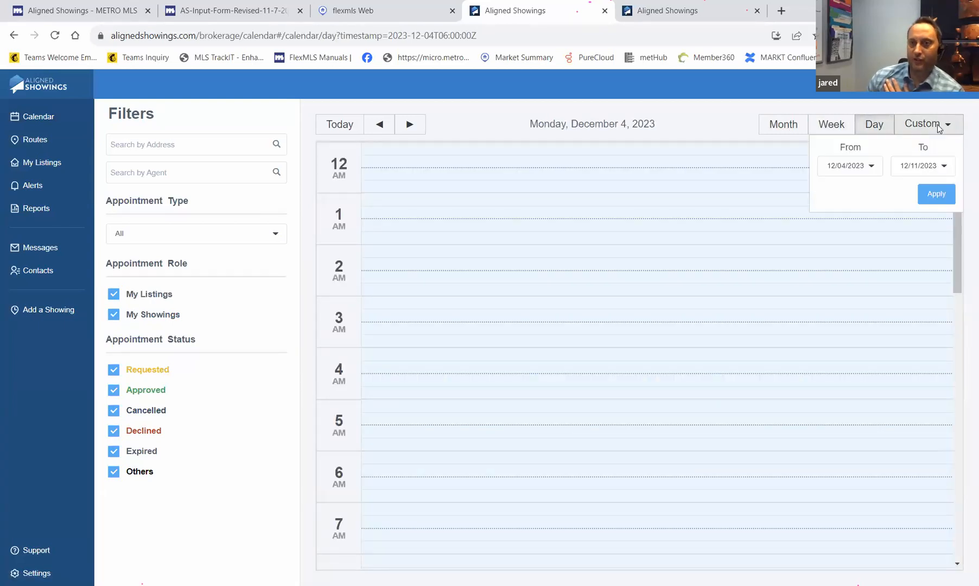
pyautogui.click(938, 126)
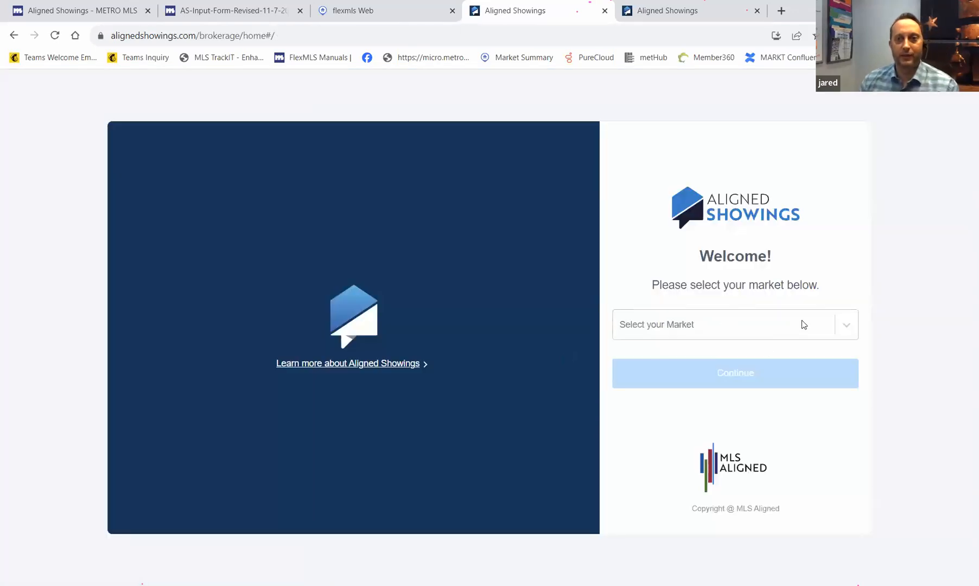
# - Select Metro MLS as the market on the Welcome page and continue
pyautogui.click(803, 324)
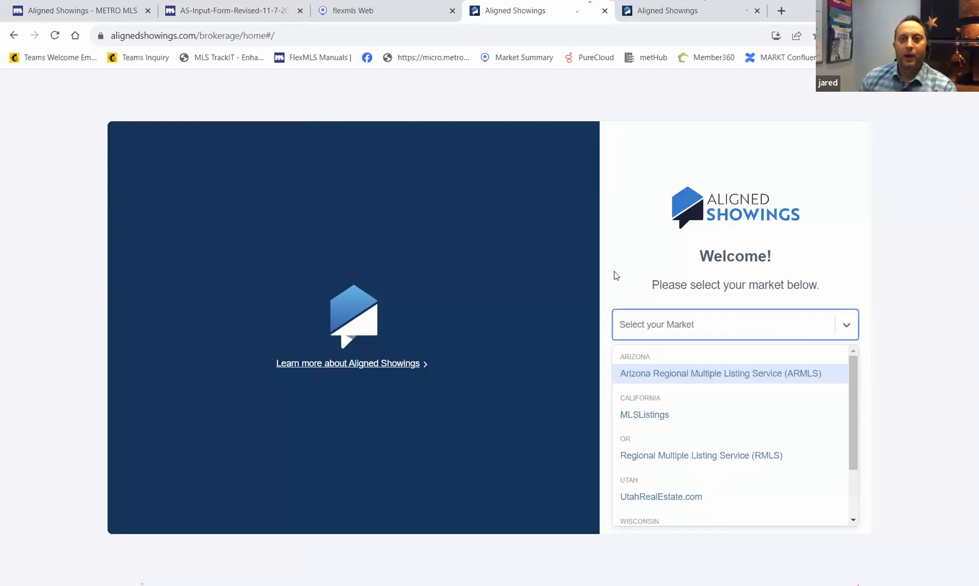
pyautogui.scroll(-2, 748, 443)
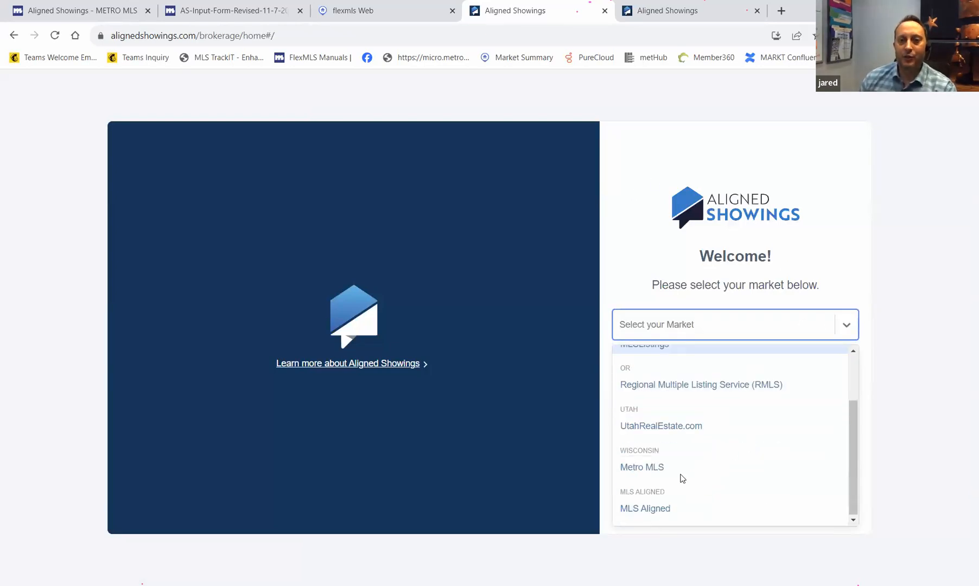
pyautogui.click(654, 468)
pyautogui.click(750, 374)
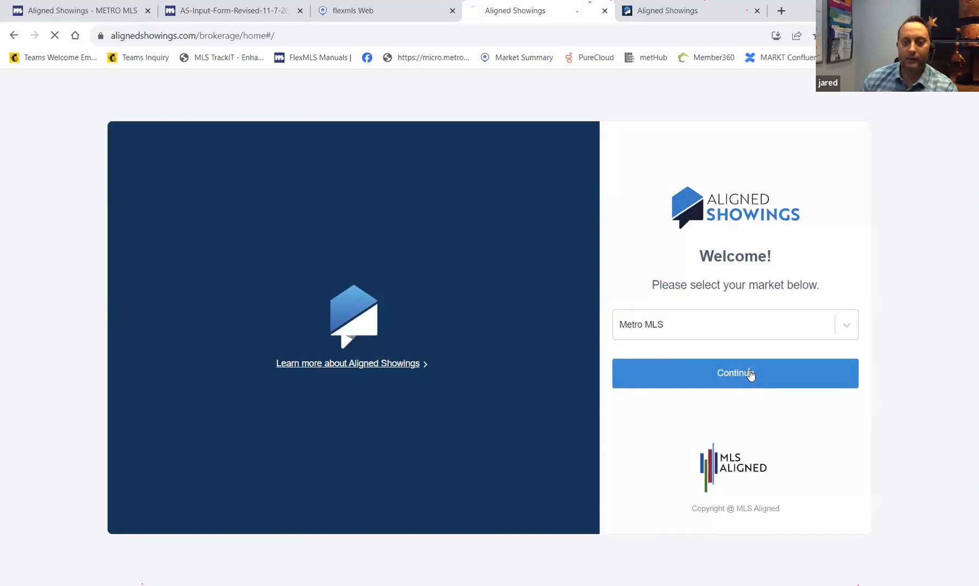
# - Log in with a different saved account using its autofilled password
pyautogui.click(506, 271)
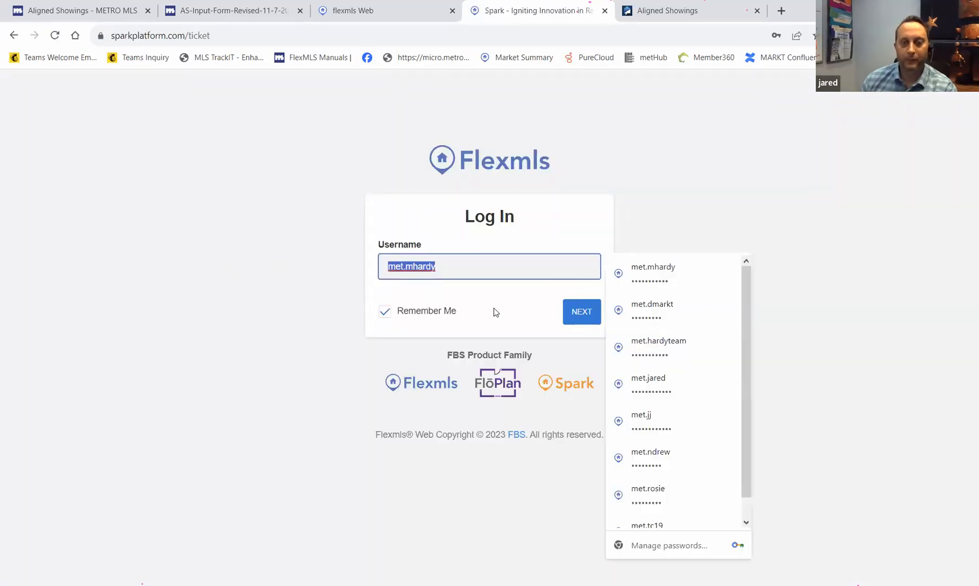
pyautogui.scroll(-1, 660, 521)
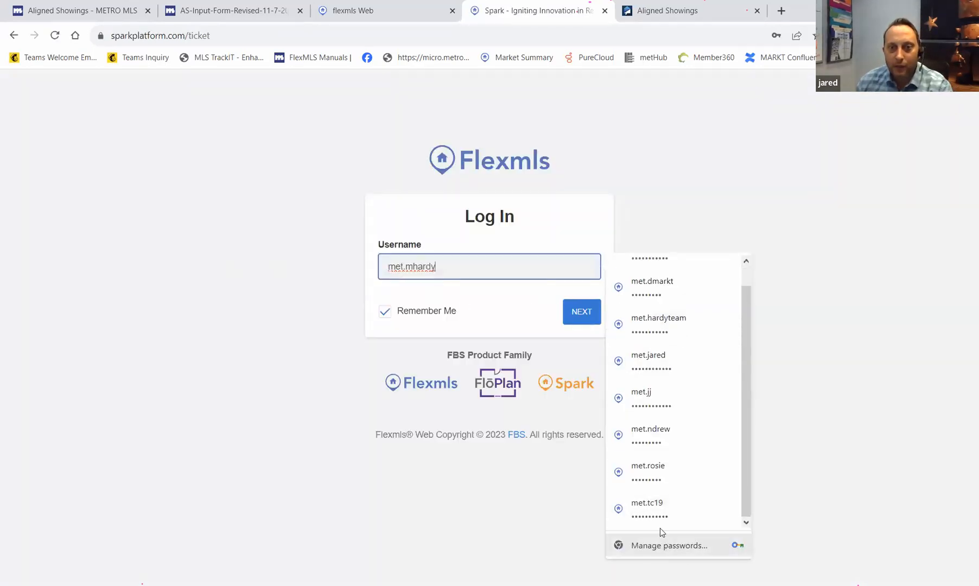
pyautogui.click(649, 508)
pyautogui.click(579, 319)
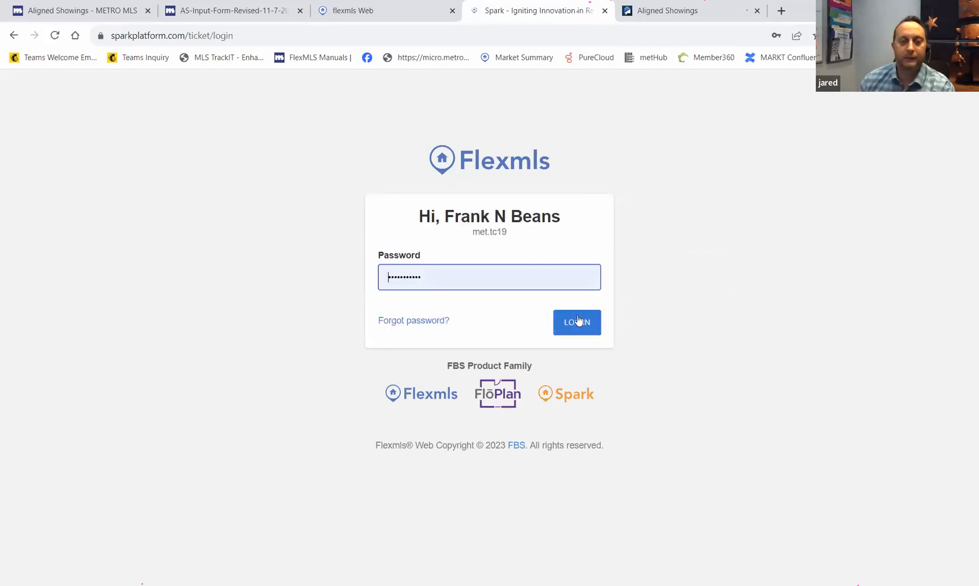
pyautogui.click(577, 325)
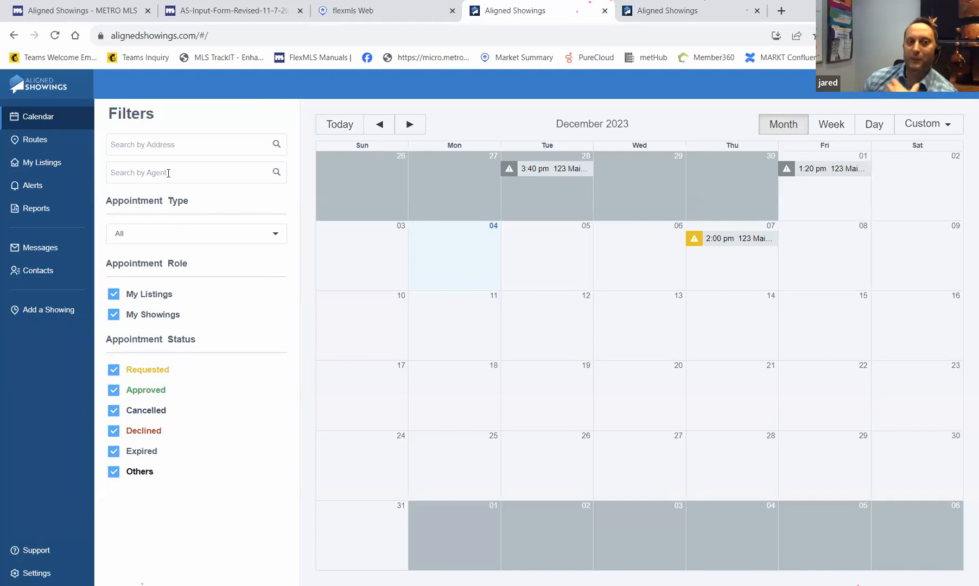
# - Try the appointment type, My Listings/My Showings role and Declined status filters, then restore them
pyautogui.click(278, 238)
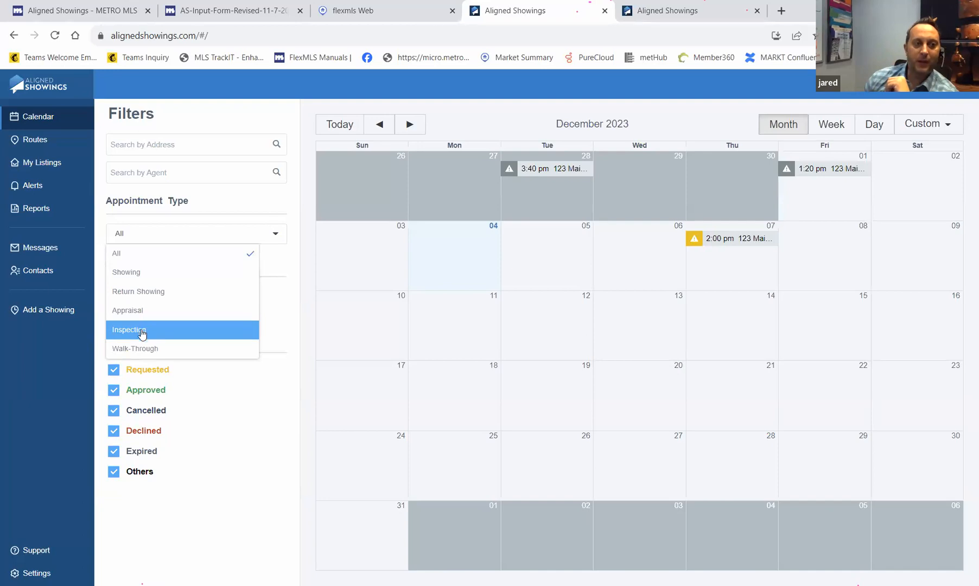
pyautogui.click(256, 435)
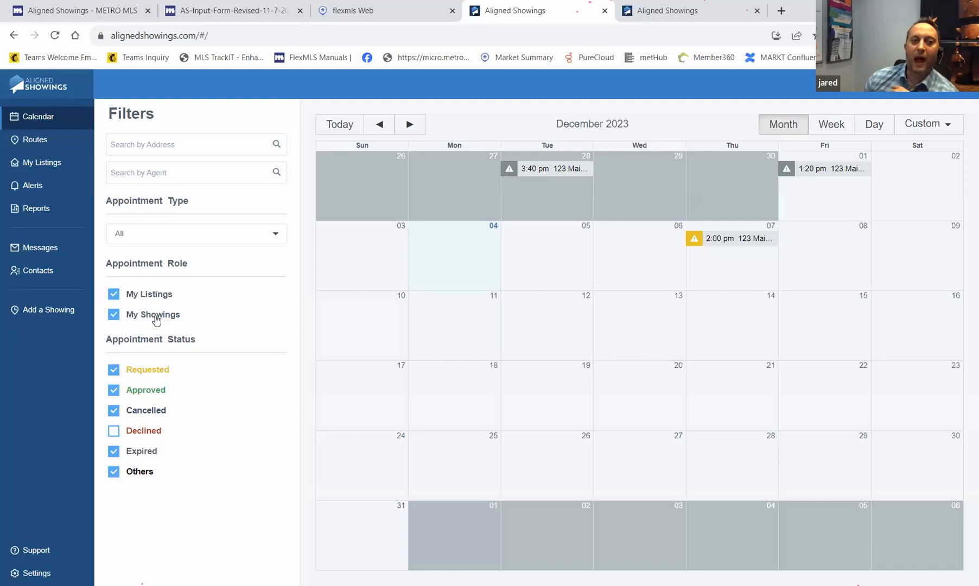
pyautogui.click(118, 299)
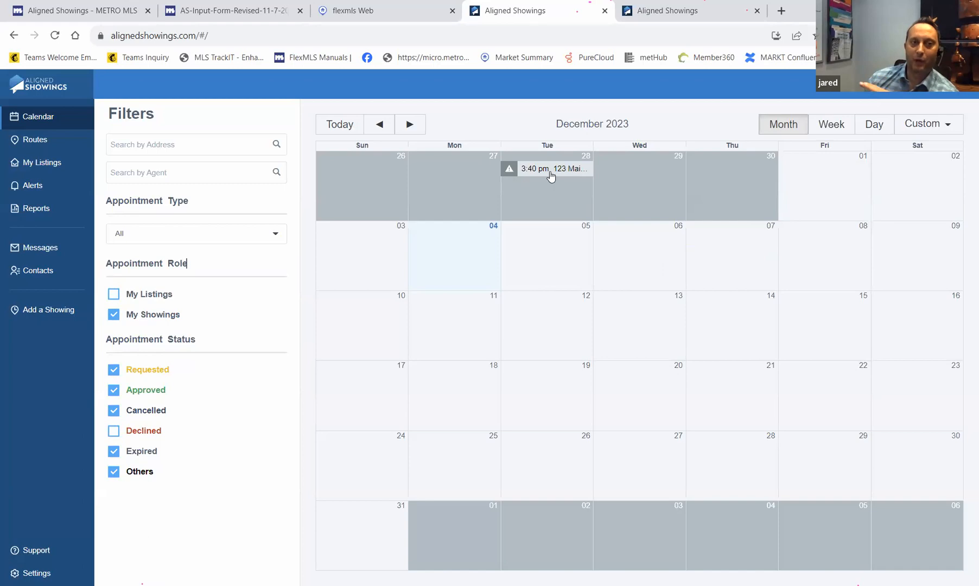
pyautogui.click(114, 315)
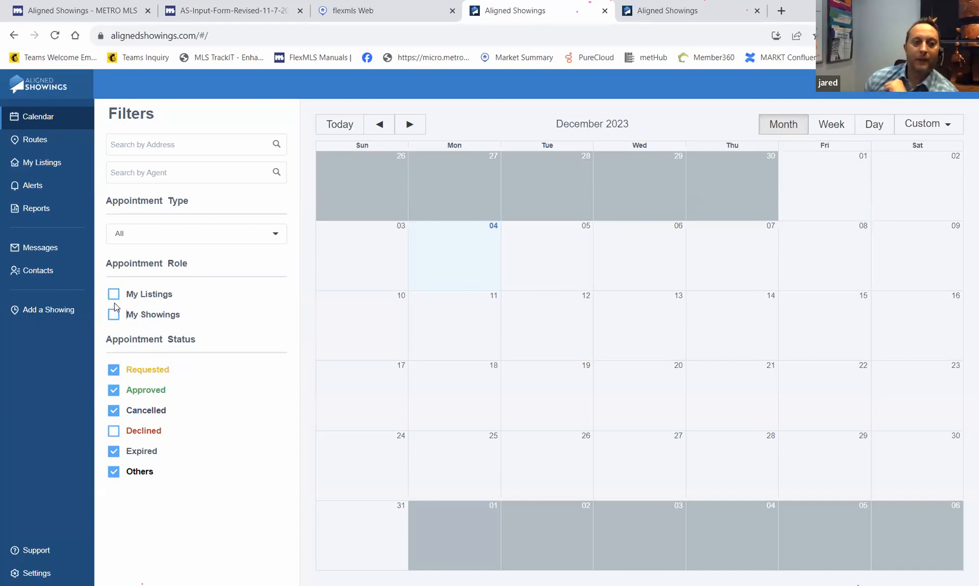
pyautogui.click(113, 294)
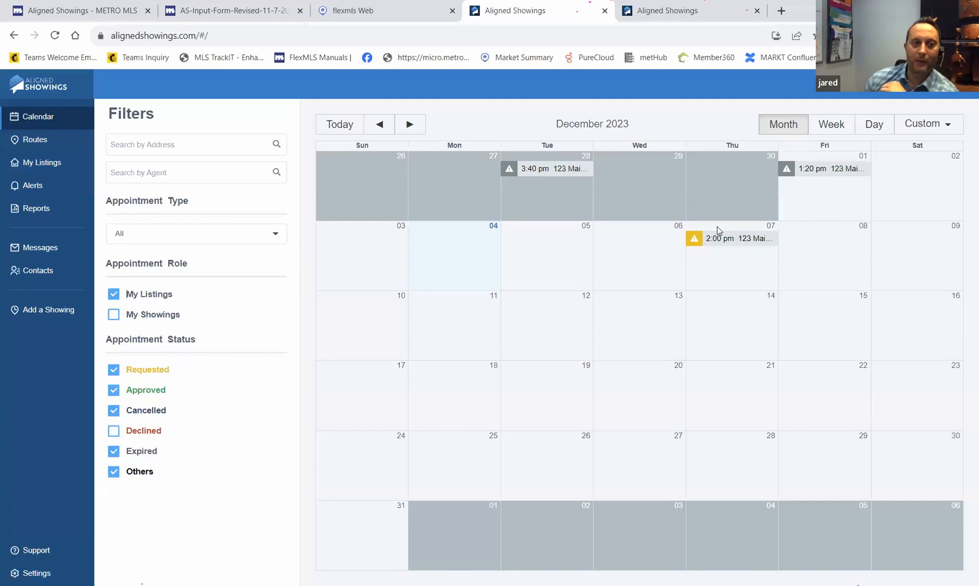
pyautogui.click(114, 316)
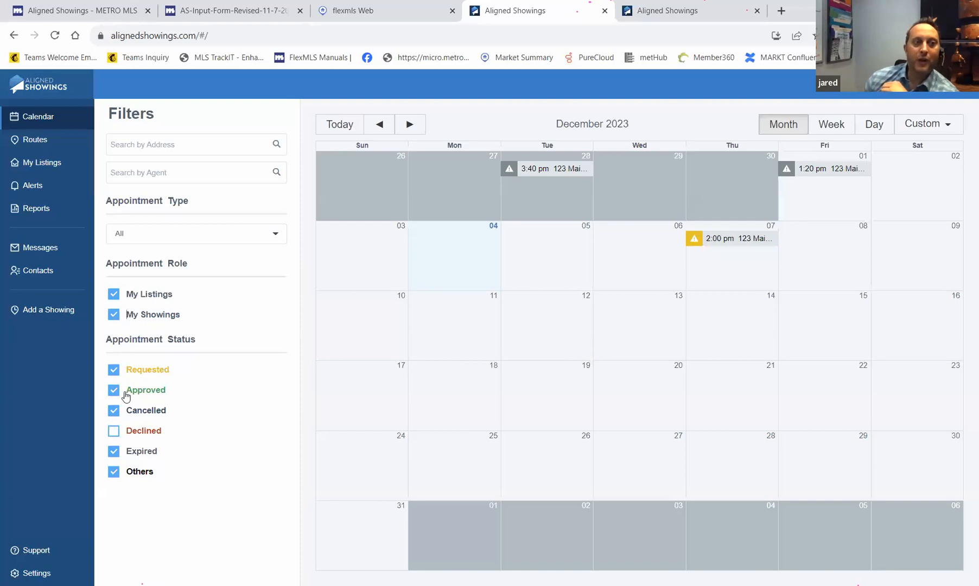
pyautogui.click(113, 431)
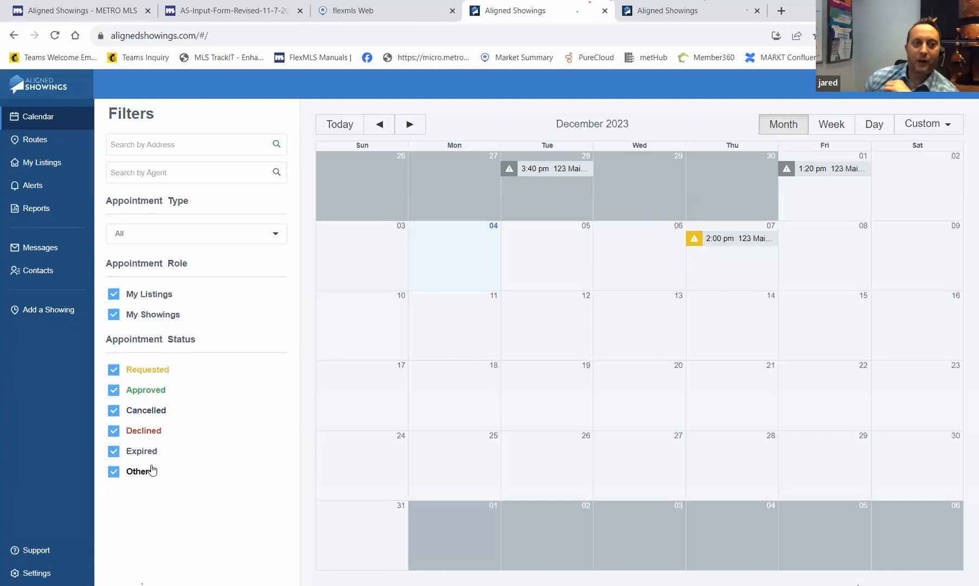
# - Uncheck Approved, Cancelled, Declined, Expired and Other so only Requested appointments remain
pyautogui.click(114, 391)
pyautogui.click(114, 410)
pyautogui.click(113, 431)
pyautogui.click(113, 451)
pyautogui.click(113, 471)
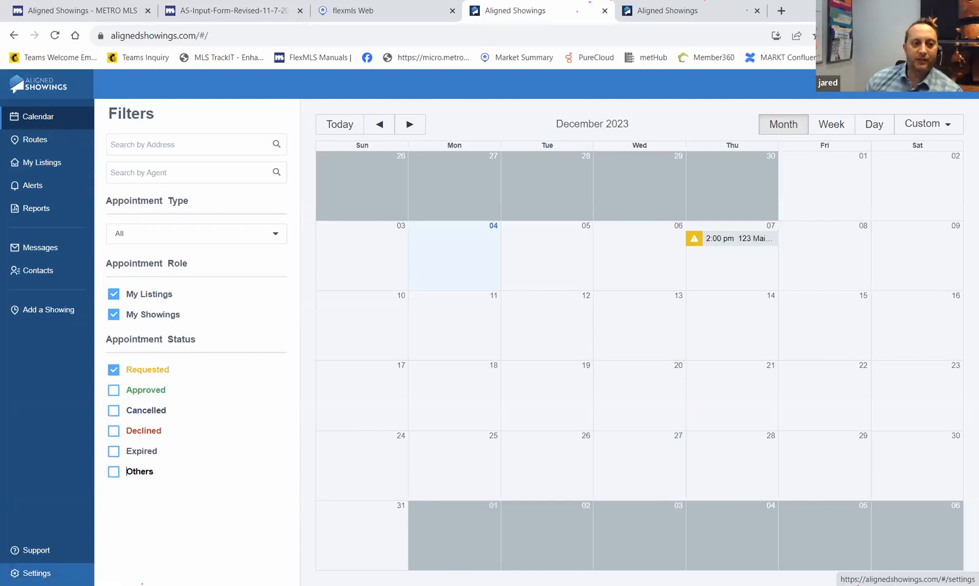
pyautogui.click(45, 569)
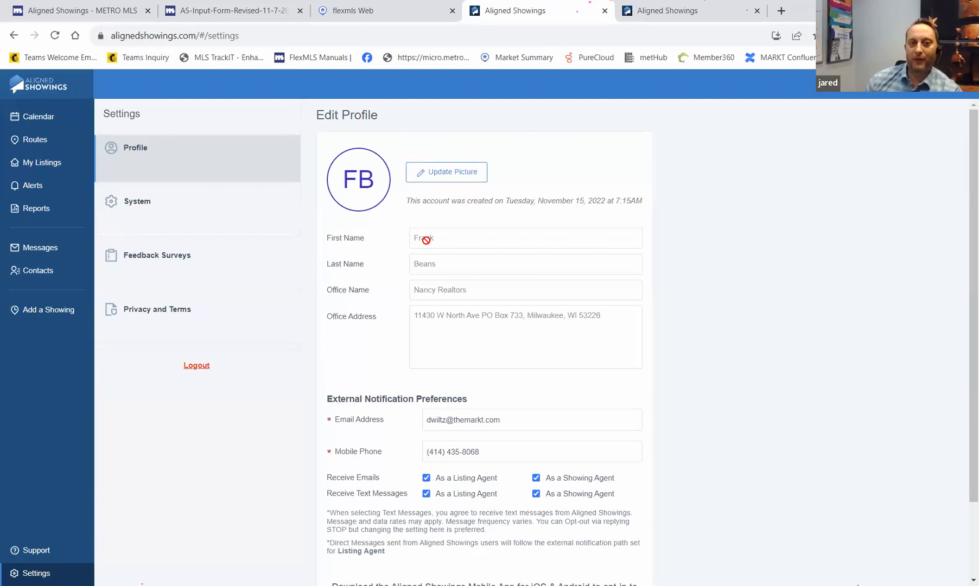
# - Save the Edit Profile settings and go to the System preferences page
pyautogui.scroll(-2, 434, 315)
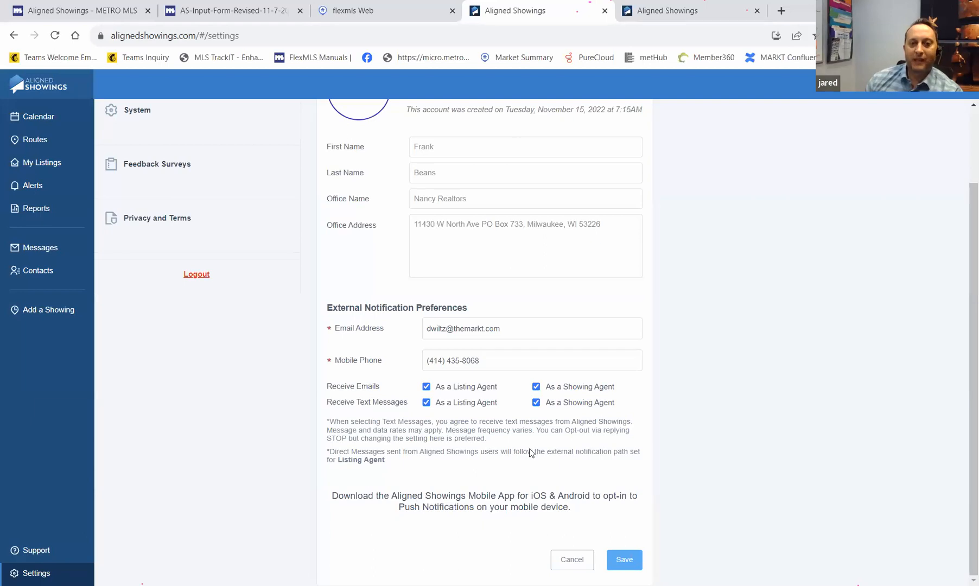
pyautogui.click(625, 559)
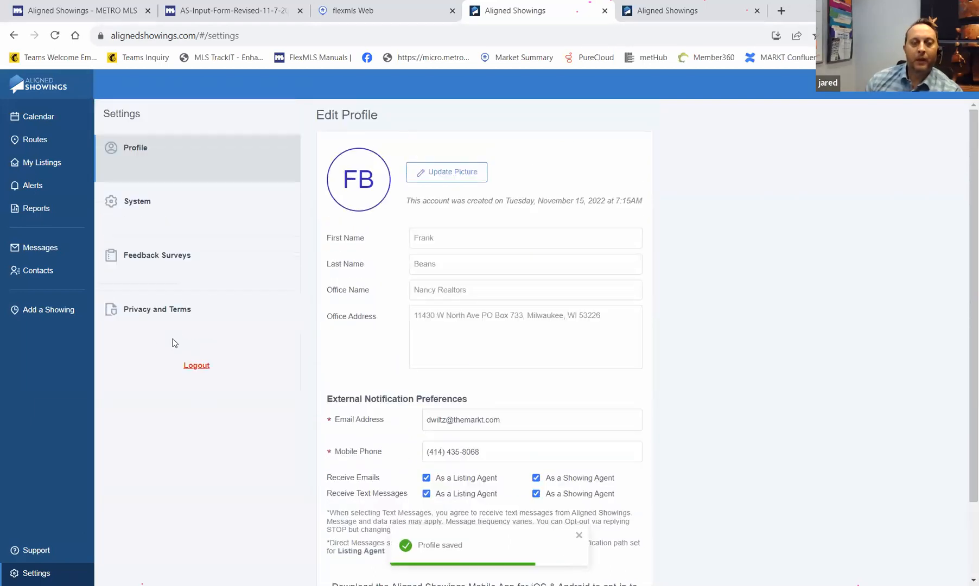
pyautogui.click(152, 205)
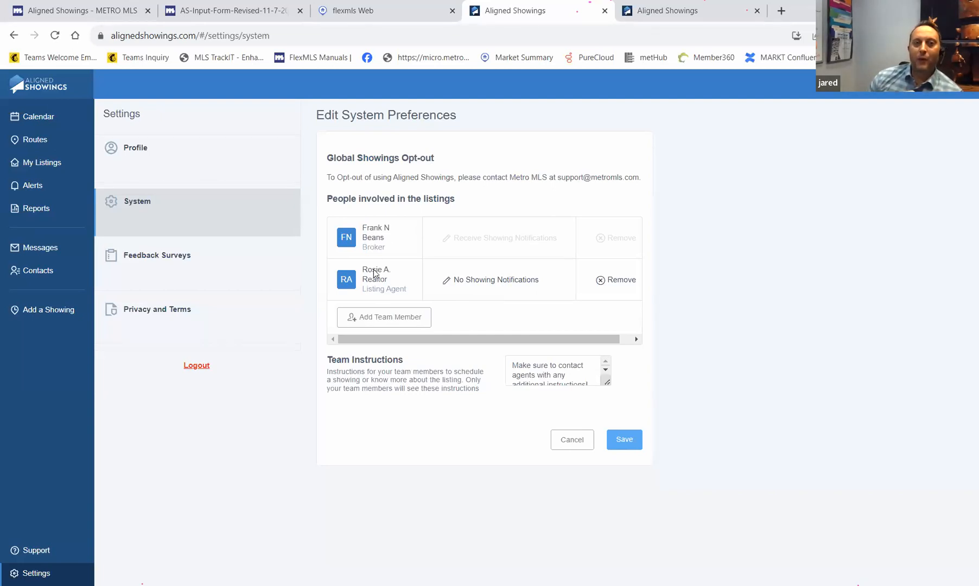
# - Start adding a team member, save the system preferences, and go to Feedback Surveys
pyautogui.click(374, 321)
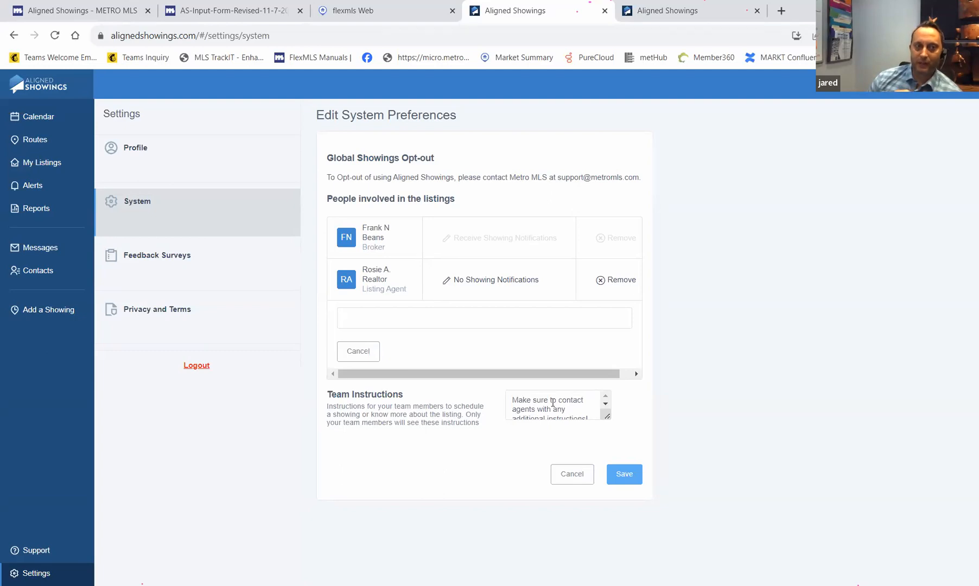
pyautogui.click(623, 476)
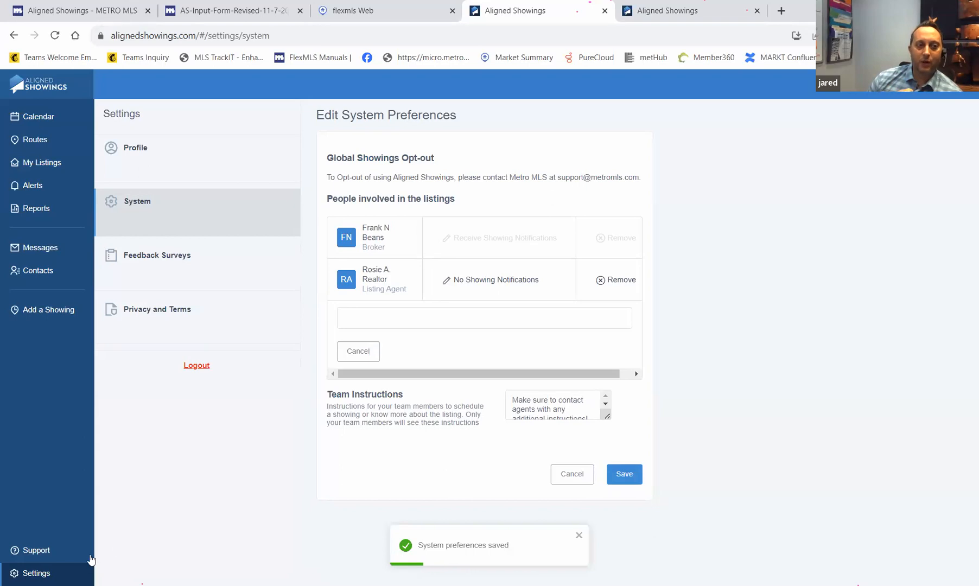
pyautogui.click(171, 267)
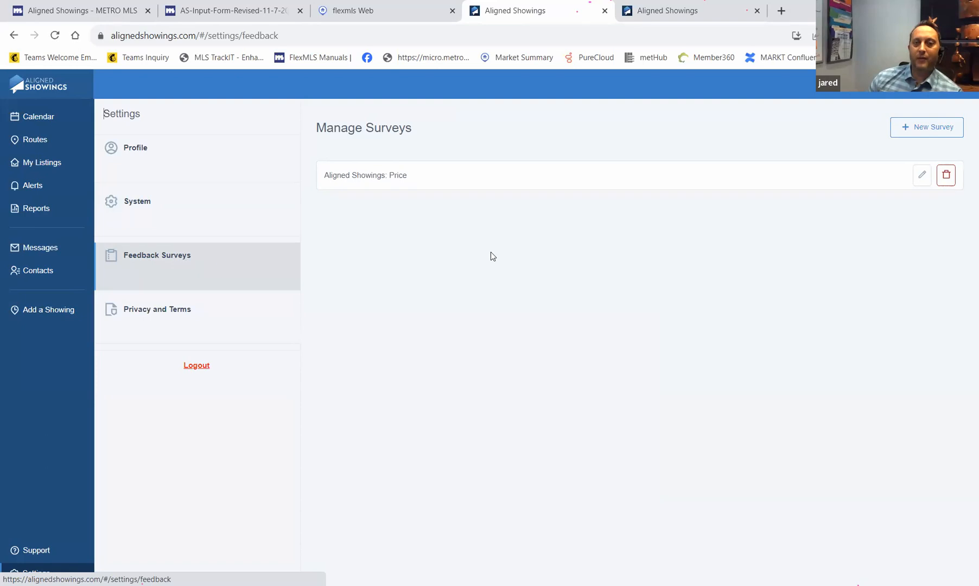
# - Preview the new-survey form's Response Type choices, cancel it without saving, and open My Listings
pyautogui.click(931, 133)
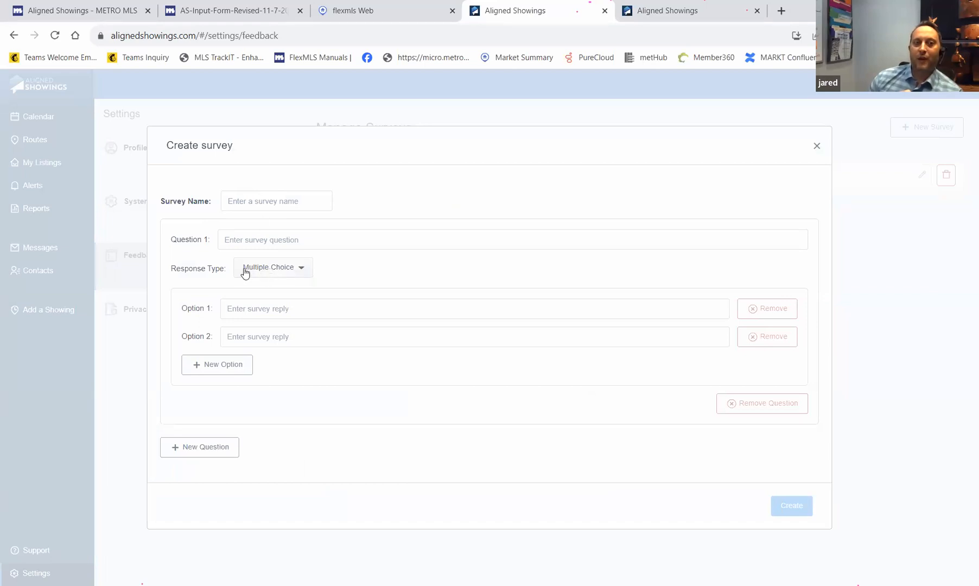
pyautogui.click(284, 267)
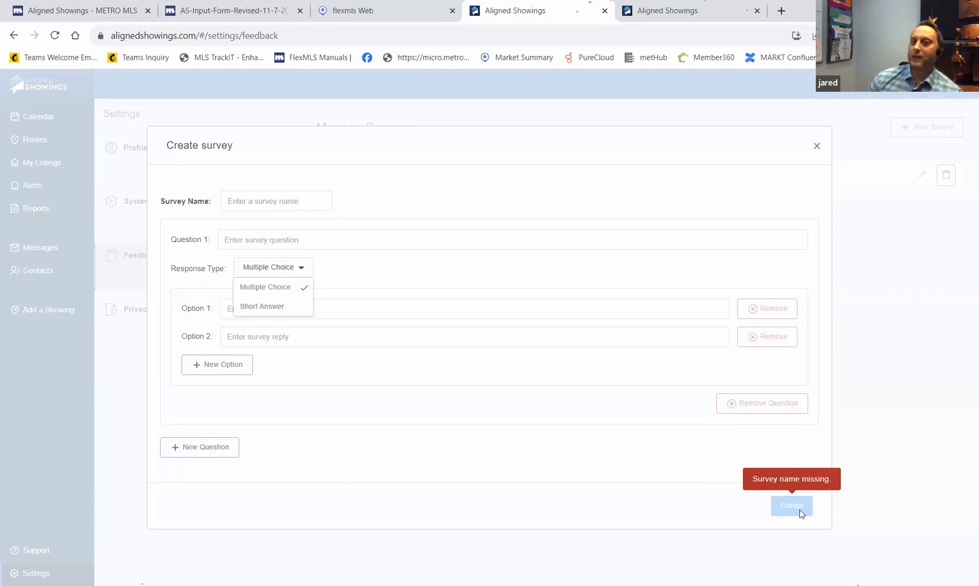
pyautogui.click(818, 147)
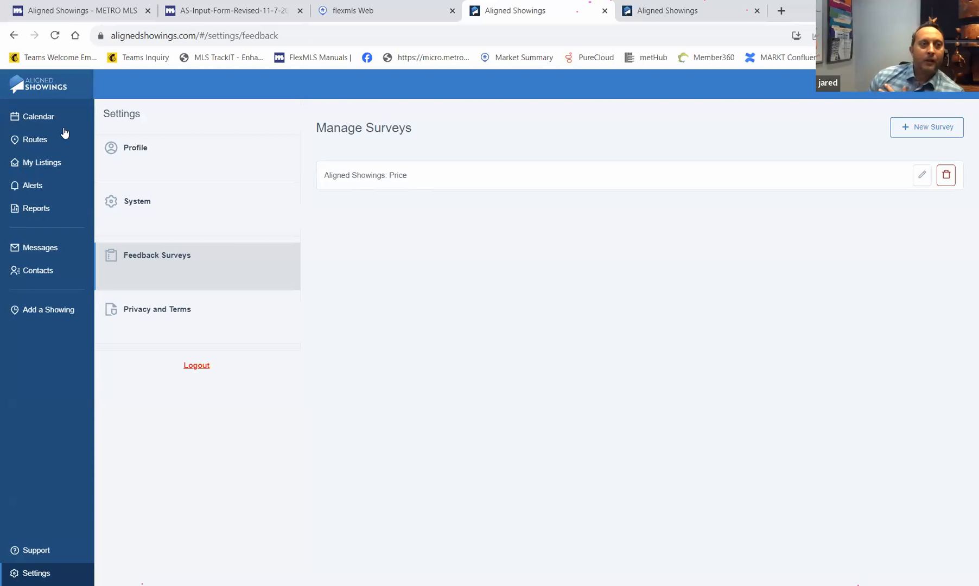
pyautogui.click(33, 164)
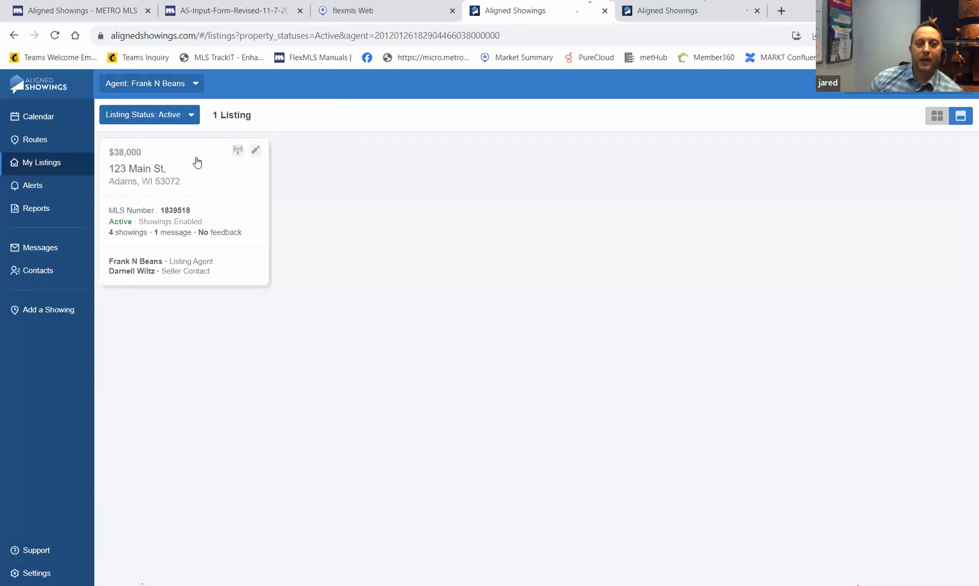
# - Show listings for the team agent with the status filter left on Active, revealing 3 listings
pyautogui.click(195, 86)
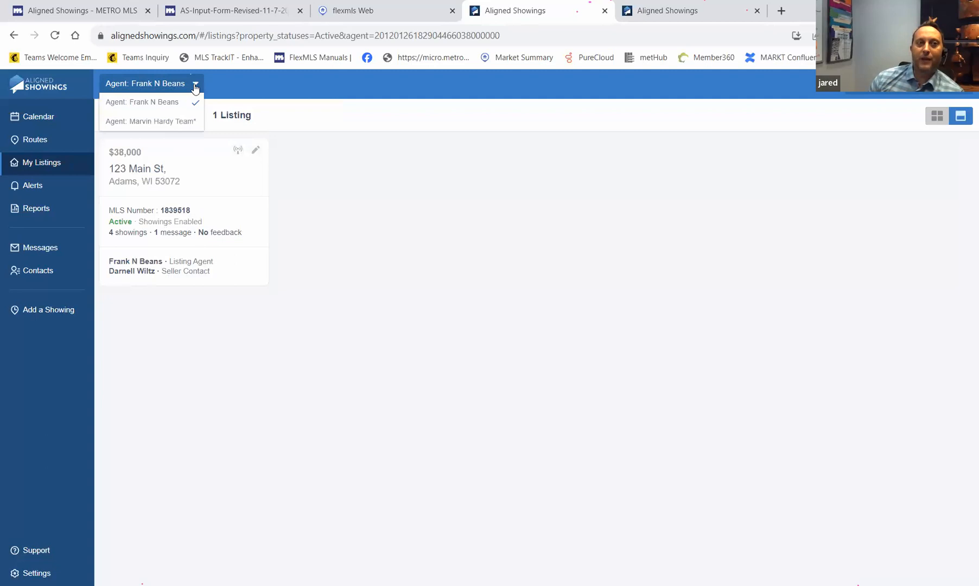
pyautogui.click(186, 122)
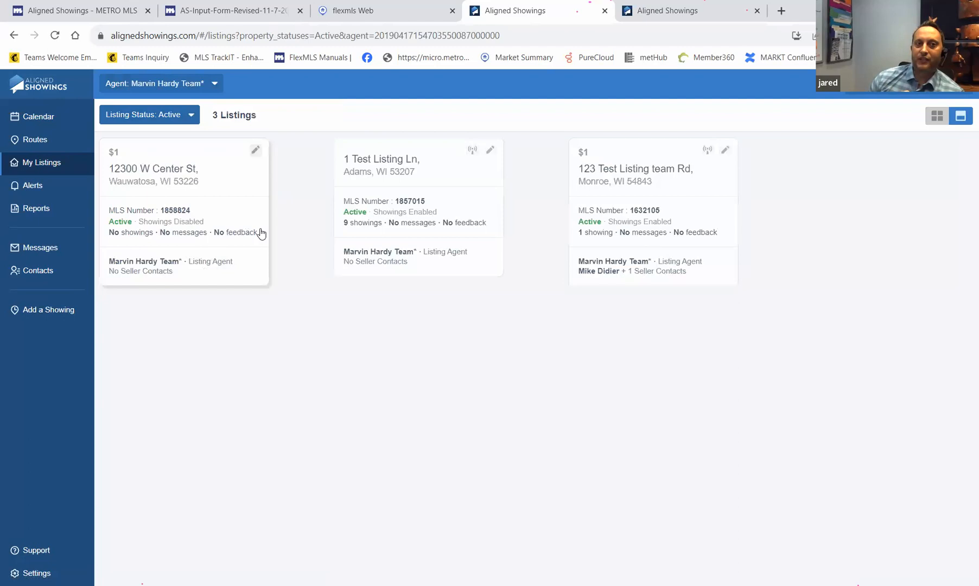
pyautogui.click(194, 119)
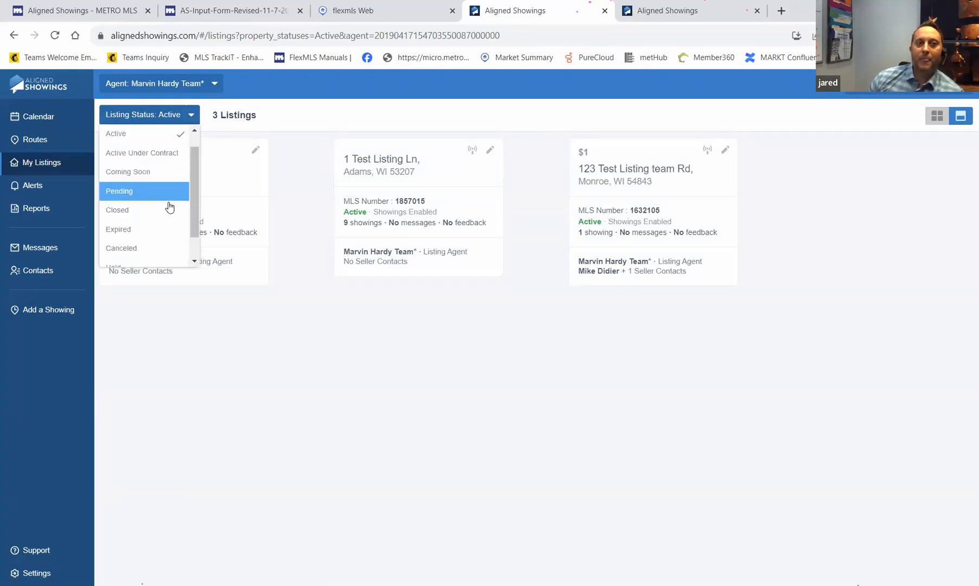
pyautogui.click(147, 121)
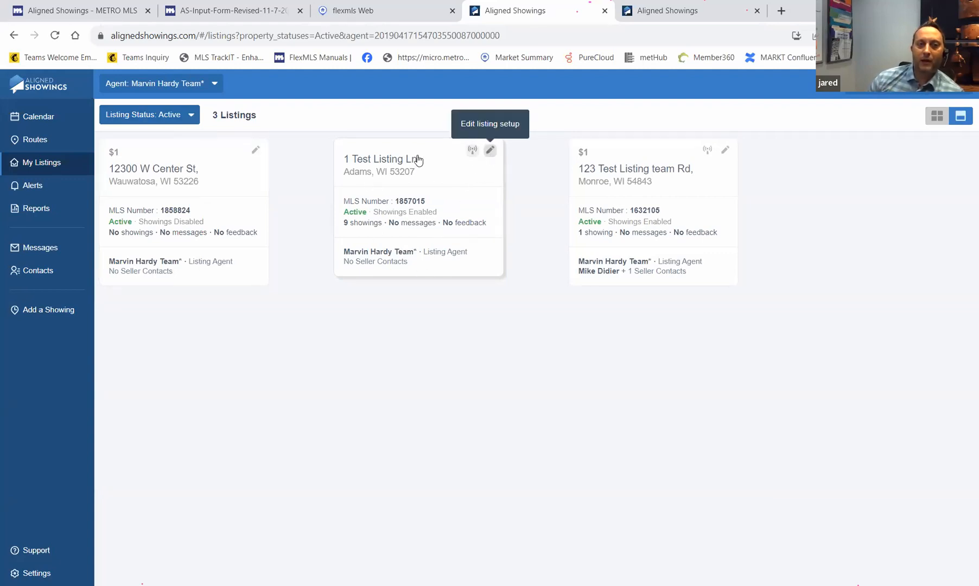
pyautogui.click(490, 152)
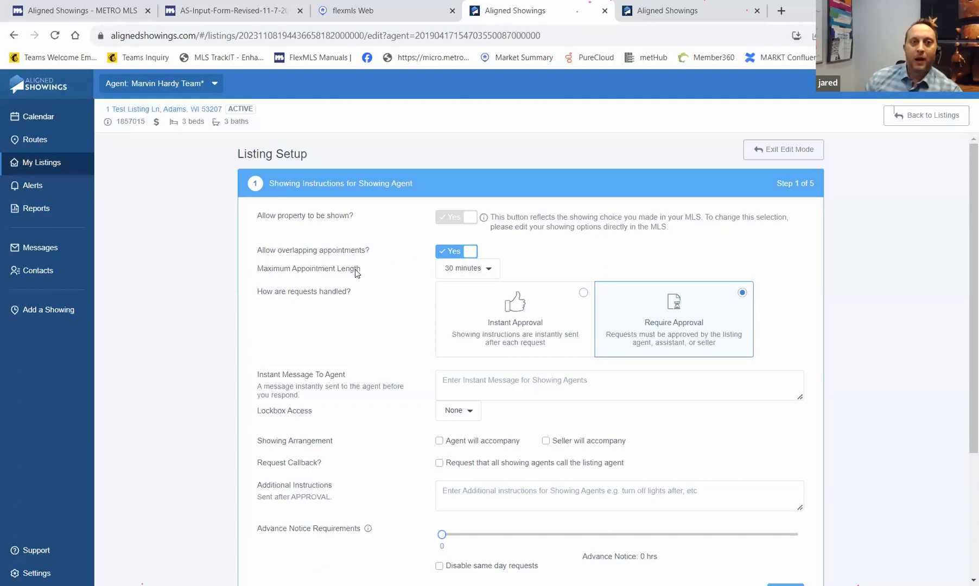
pyautogui.click(486, 272)
pyautogui.scroll(2, 477, 304)
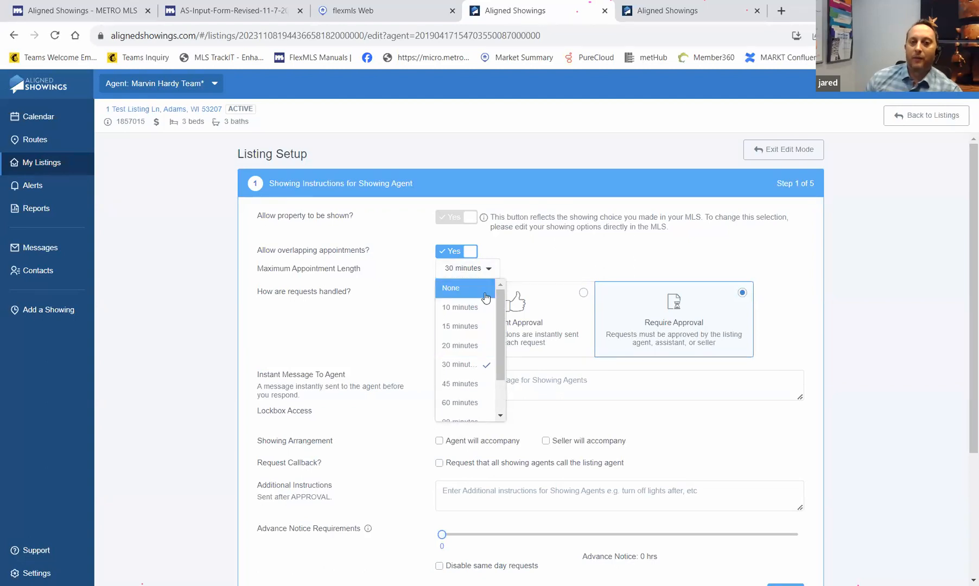
pyautogui.scroll(-3, 465, 304)
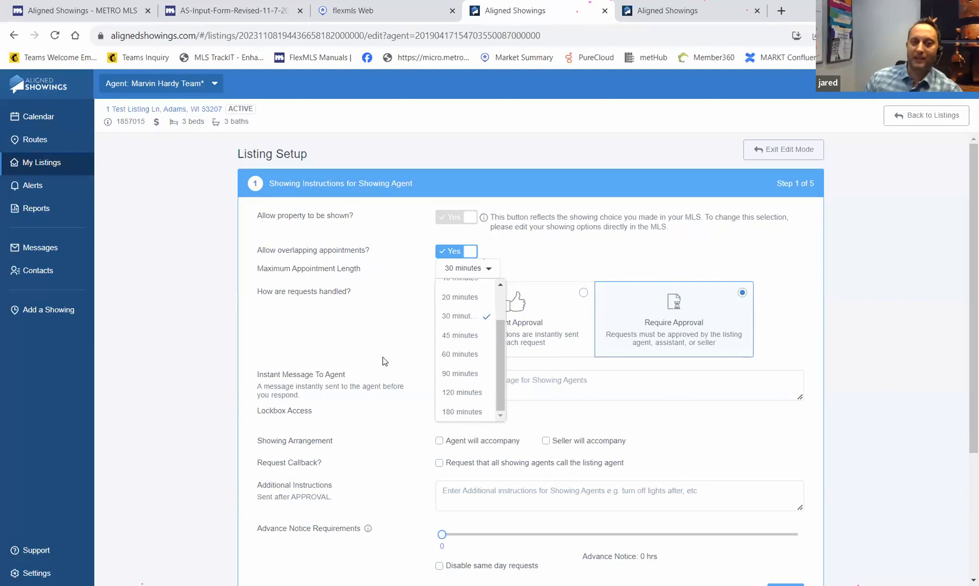
pyautogui.click(378, 340)
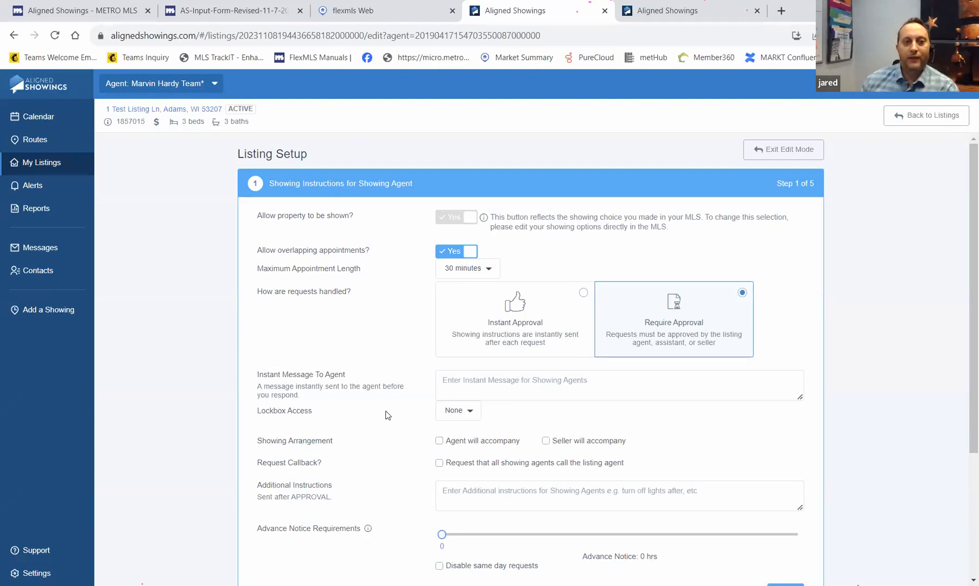
pyautogui.click(470, 412)
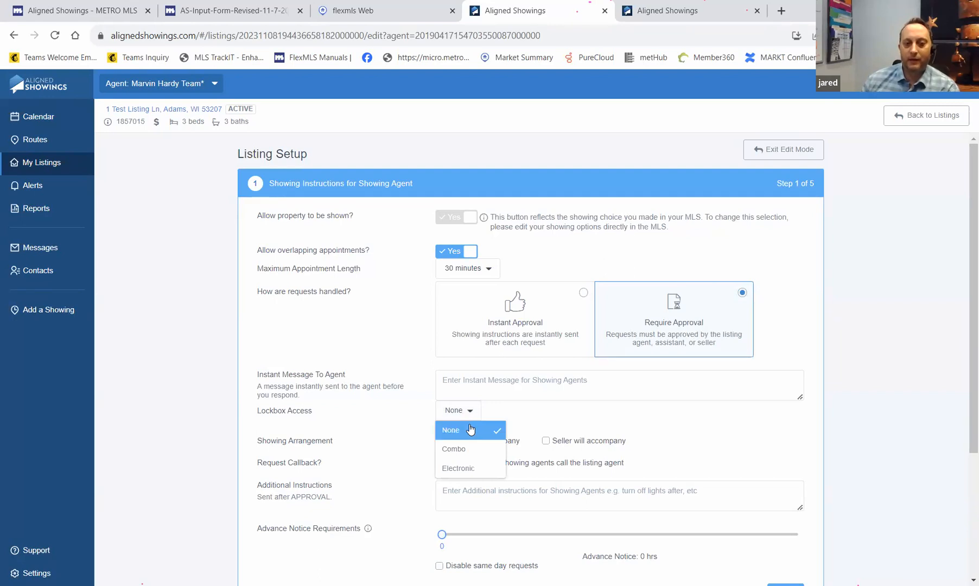
# - Set lockbox access to Electronic with brand Other, and require showing agents to call the listing agent
pyautogui.click(466, 449)
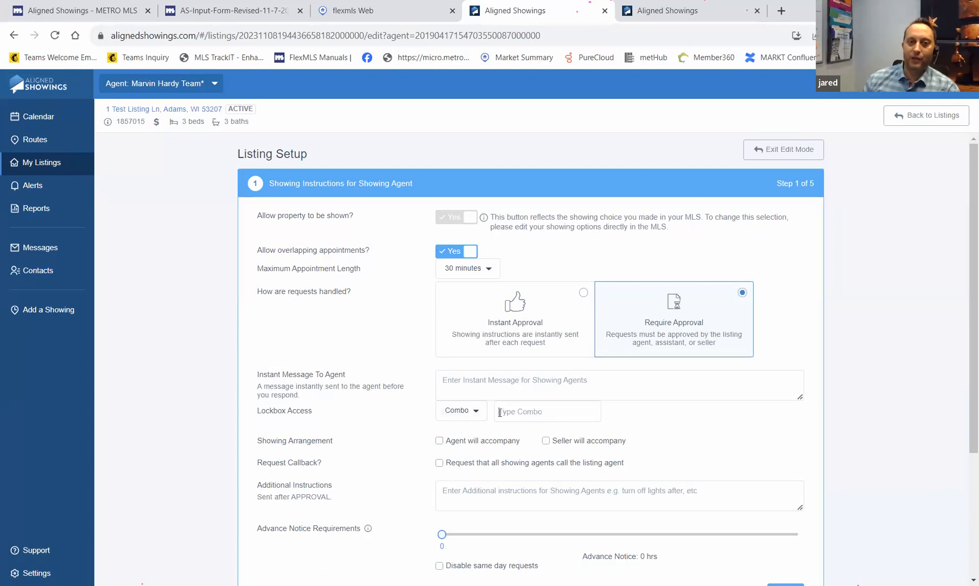
pyautogui.click(478, 415)
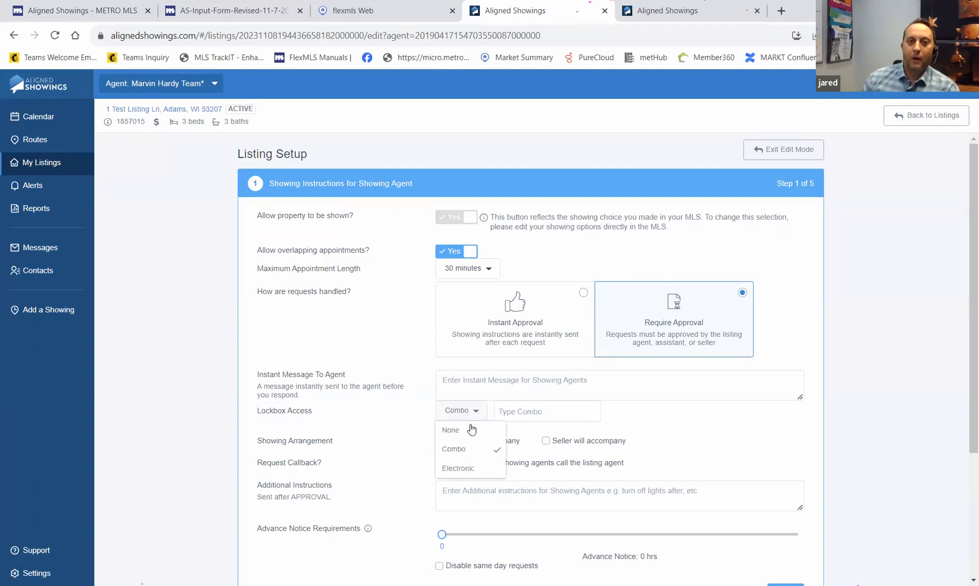
pyautogui.click(454, 470)
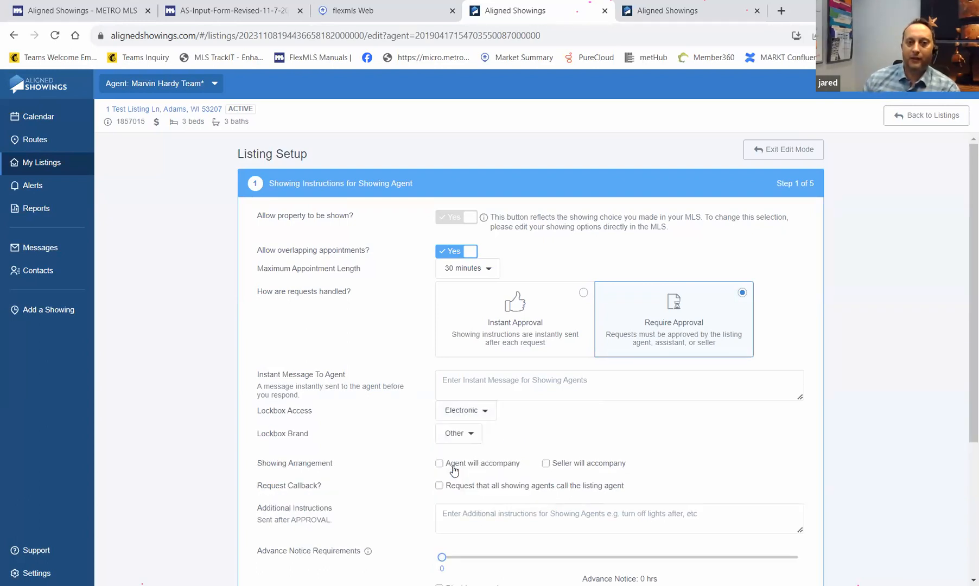
pyautogui.click(471, 435)
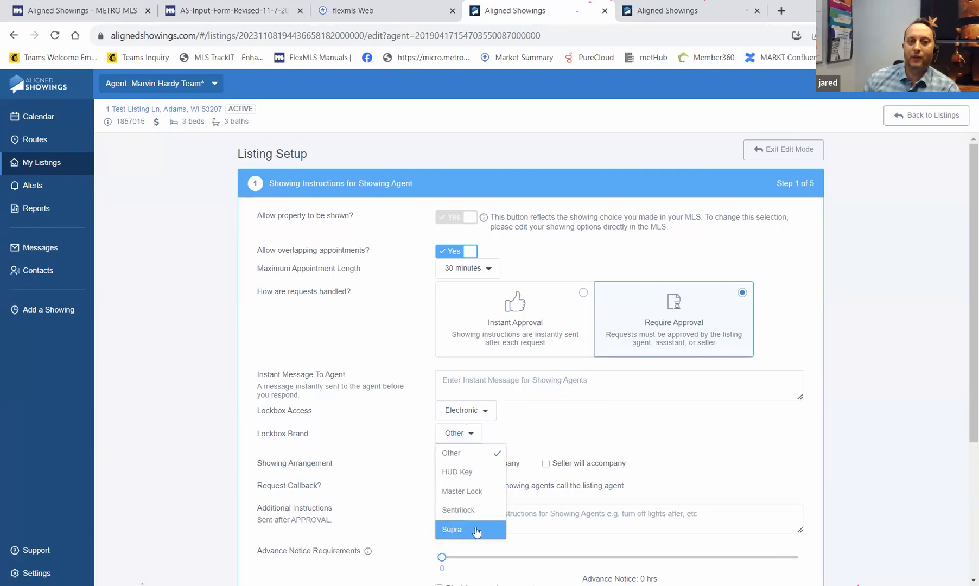
pyautogui.click(551, 417)
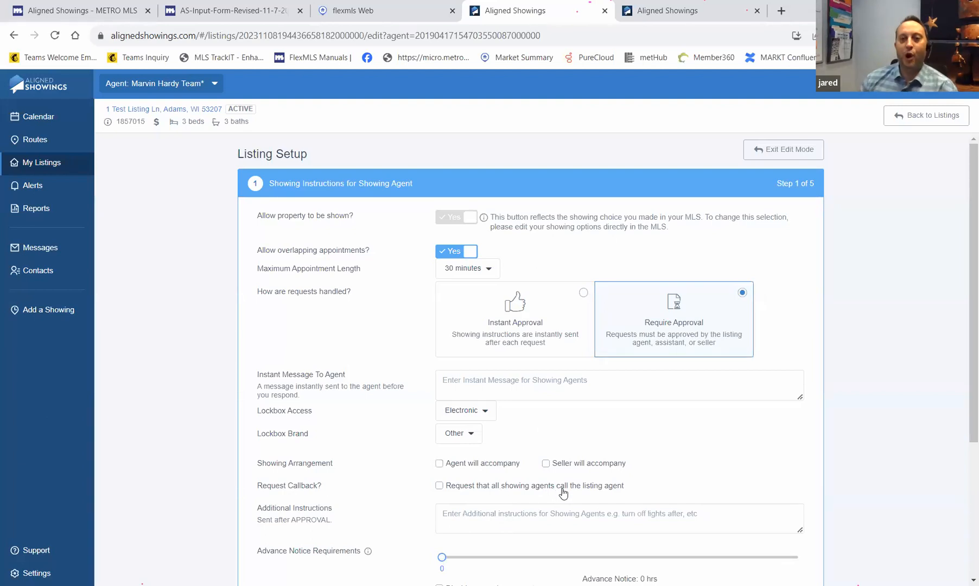
pyautogui.click(439, 486)
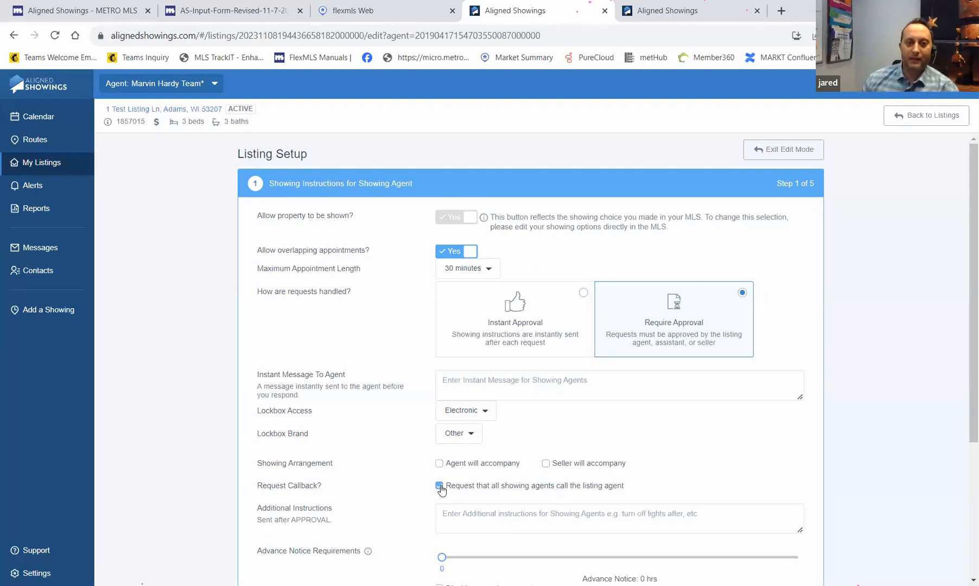
# - Try raising the advance notice requirement further down the form, leaving it at 0 hours
pyautogui.scroll(-1, 418, 490)
pyautogui.scroll(-1, 418, 490)
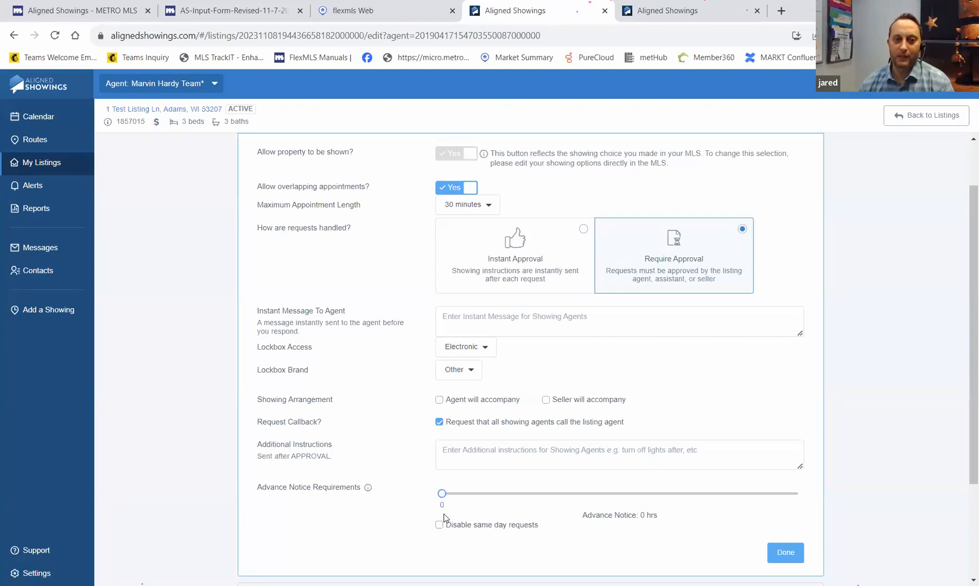
pyautogui.click(442, 494)
pyautogui.moveTo(464, 495); pyautogui.dragTo(441, 504)
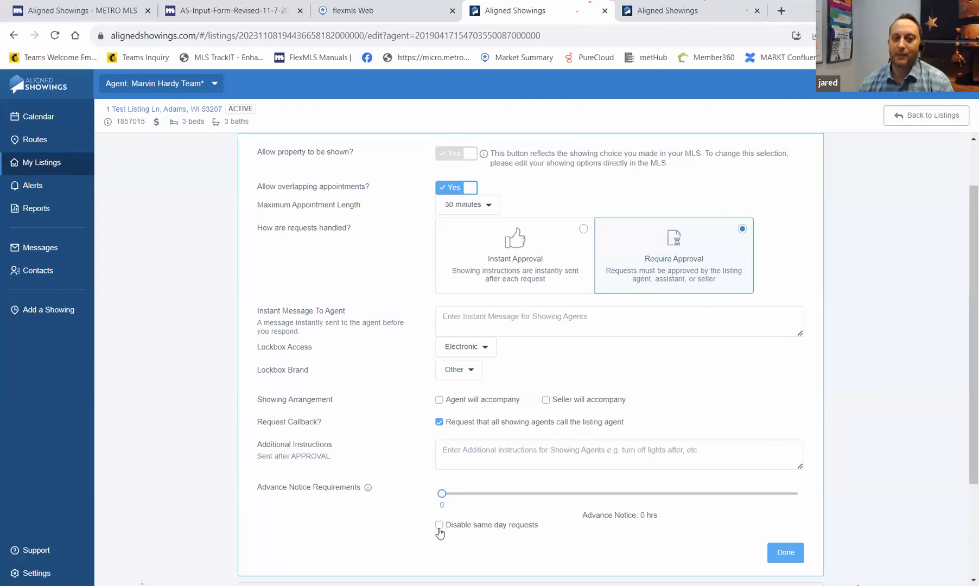
pyautogui.scroll(-3, 579, 468)
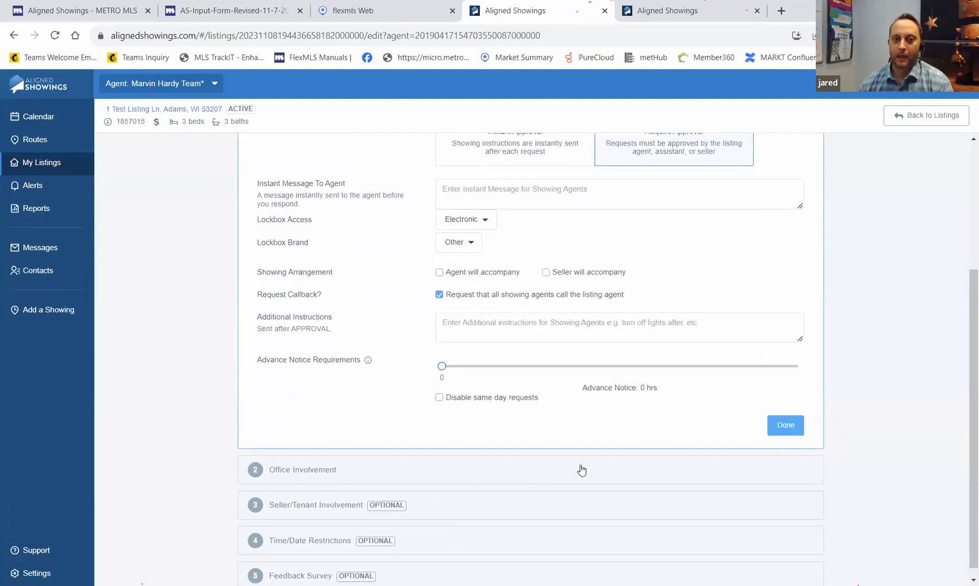
# - Complete showing instructions, switch the broker's showing notifications to Yes, and finish Office Involvement
pyautogui.click(792, 429)
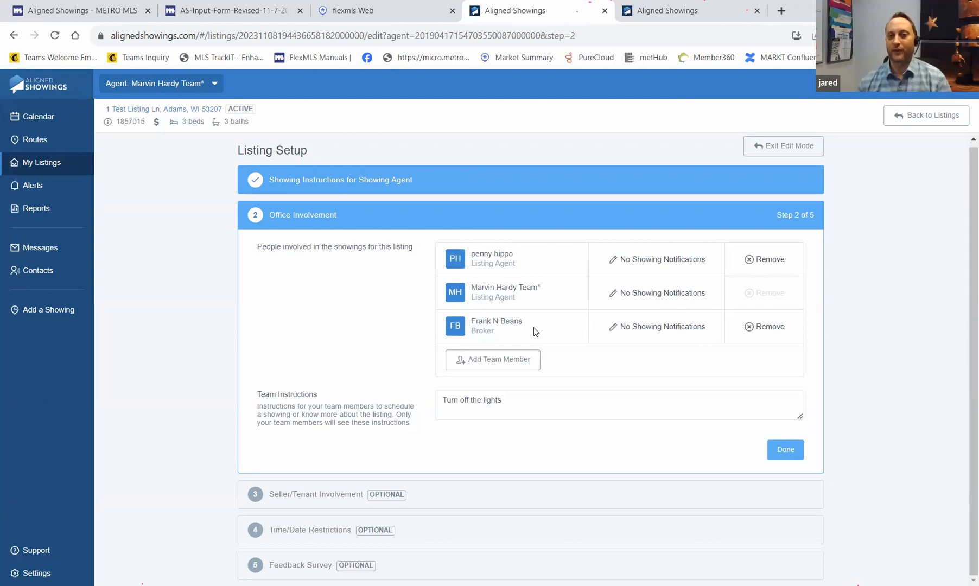
pyautogui.click(647, 328)
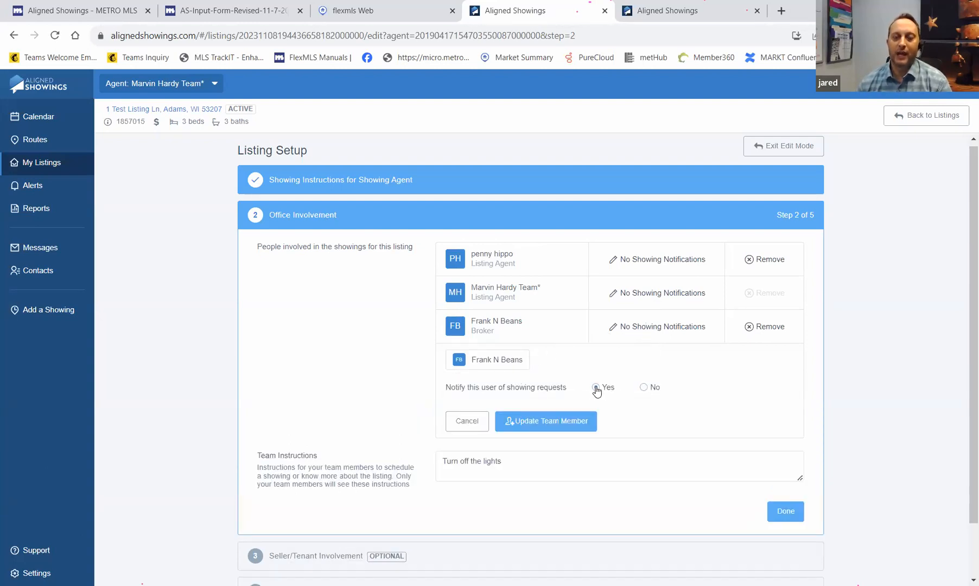
pyautogui.click(571, 416)
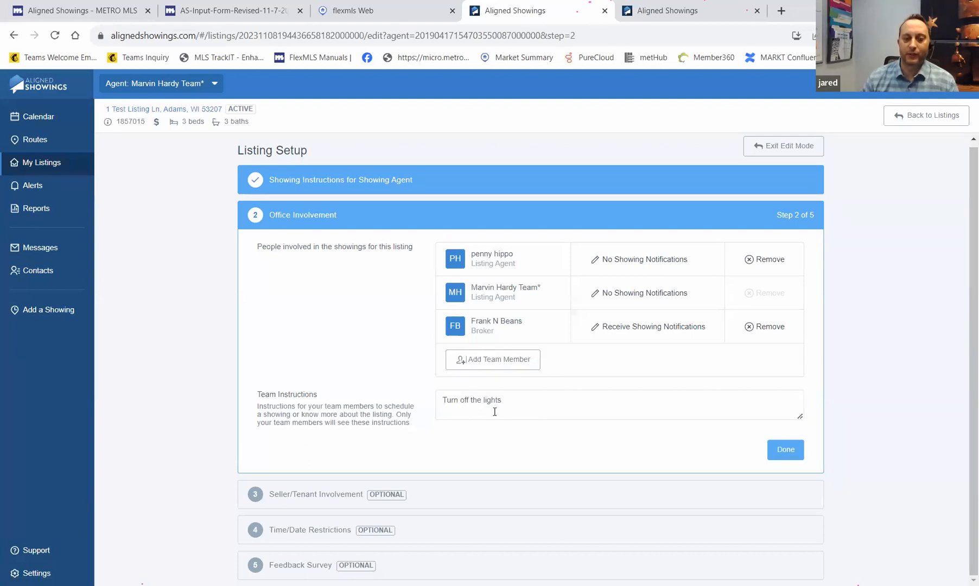
pyautogui.click(785, 450)
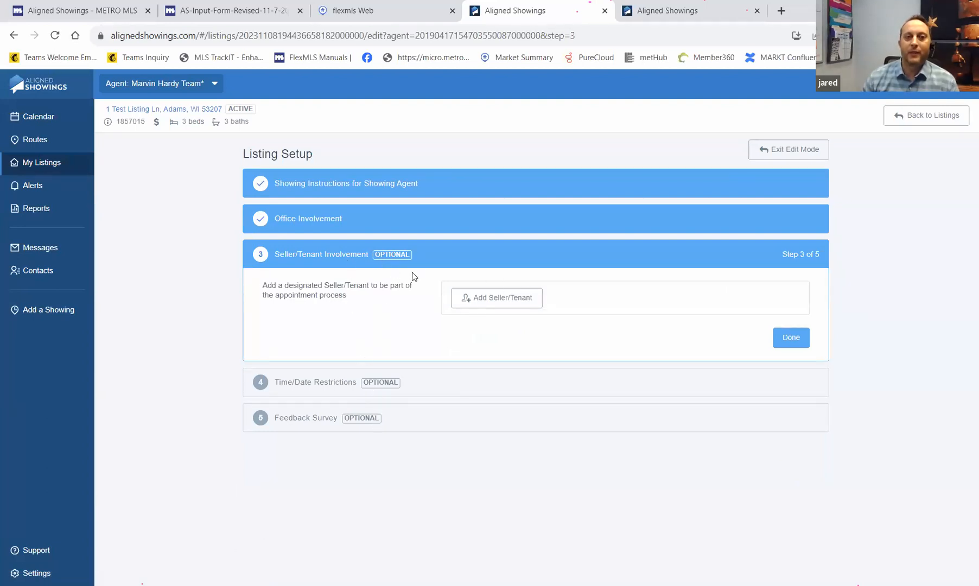
pyautogui.click(487, 304)
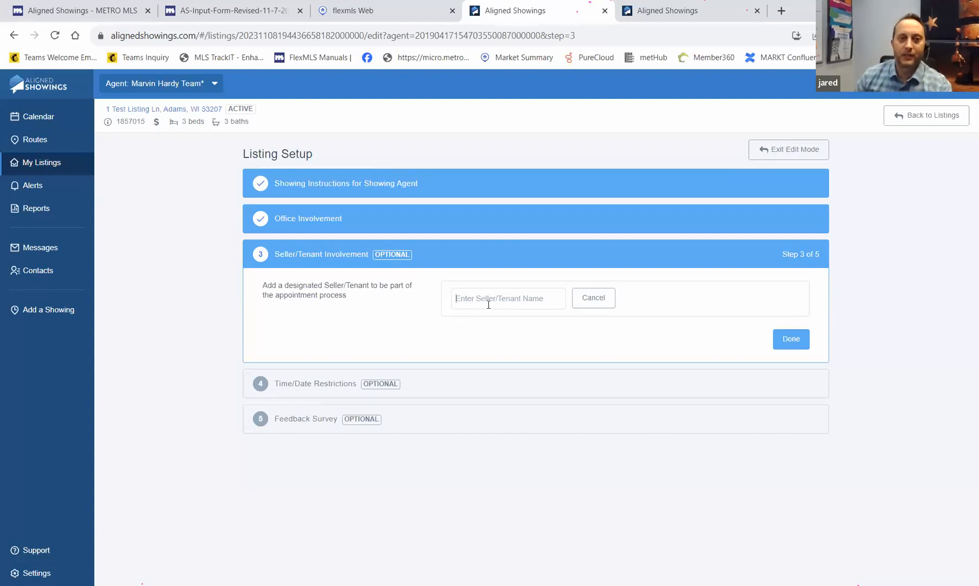
pyautogui.write('Jared')
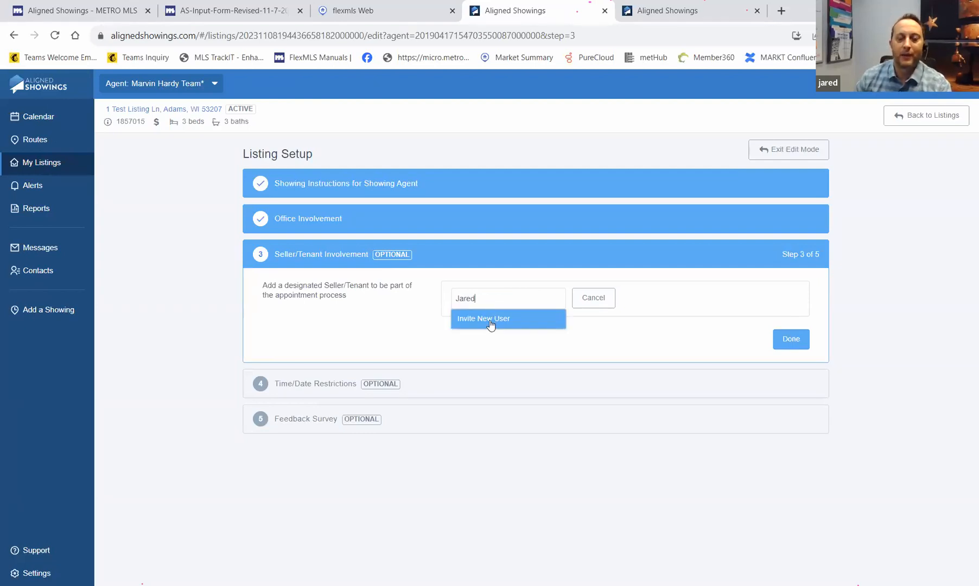
pyautogui.click(488, 318)
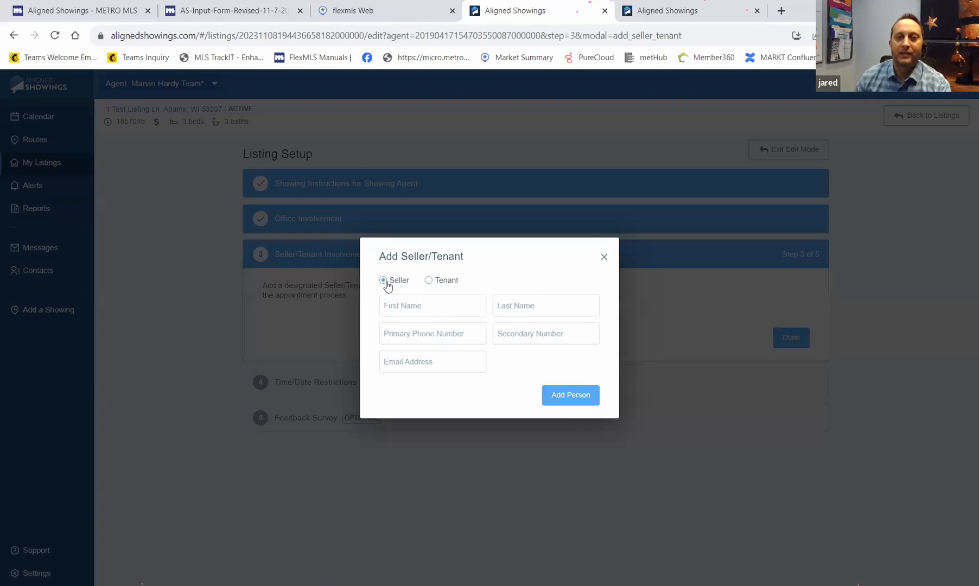
pyautogui.click(439, 302)
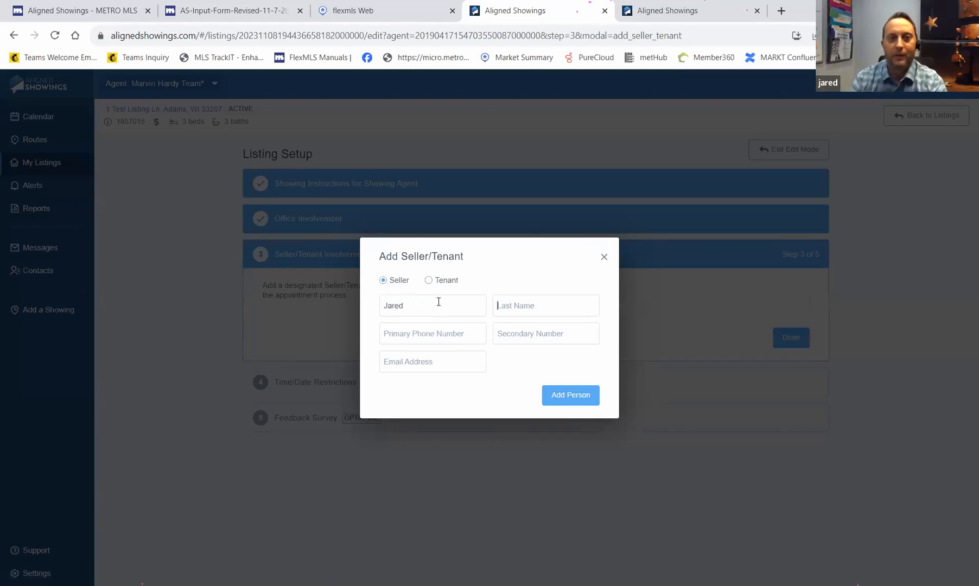
pyautogui.press('Tab')
pyautogui.press('Tab')
pyautogui.press('Tab')
pyautogui.press('Tab')
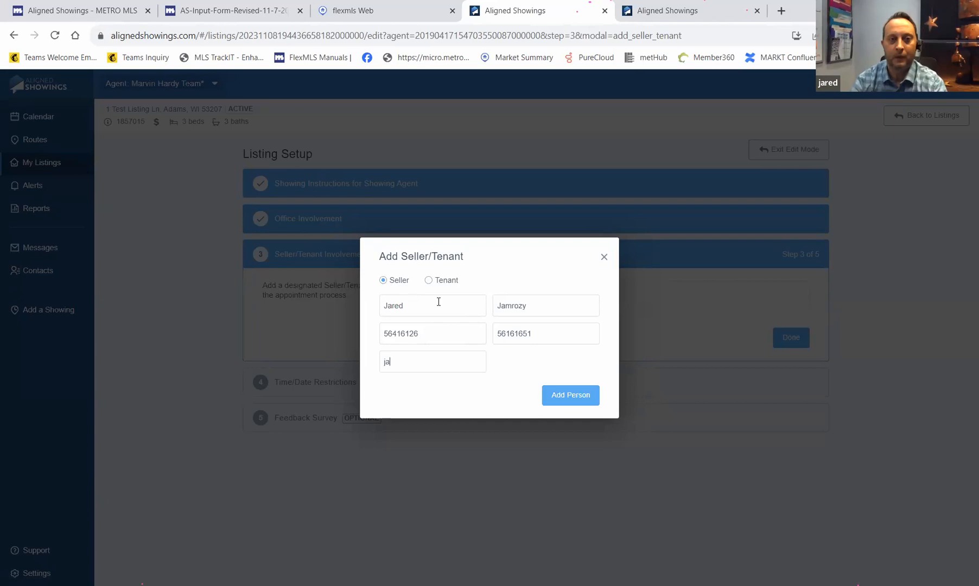
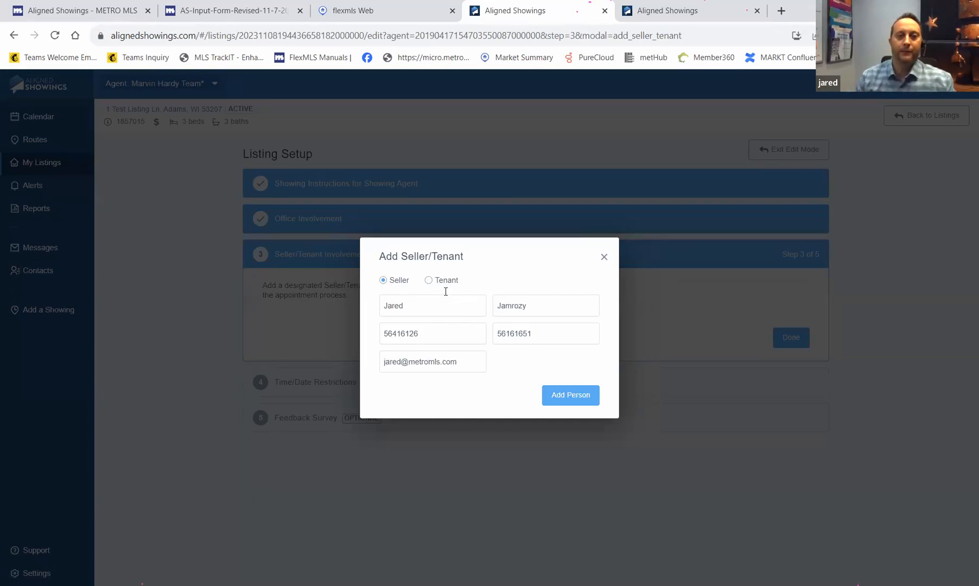
pyautogui.click(562, 400)
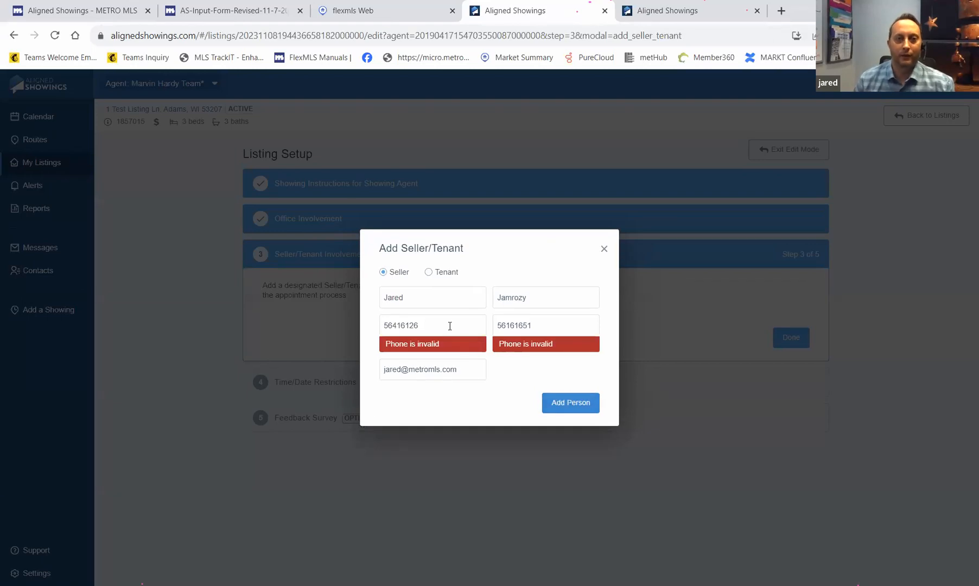
pyautogui.click(446, 323)
pyautogui.moveTo(441, 322); pyautogui.dragTo(319, 325)
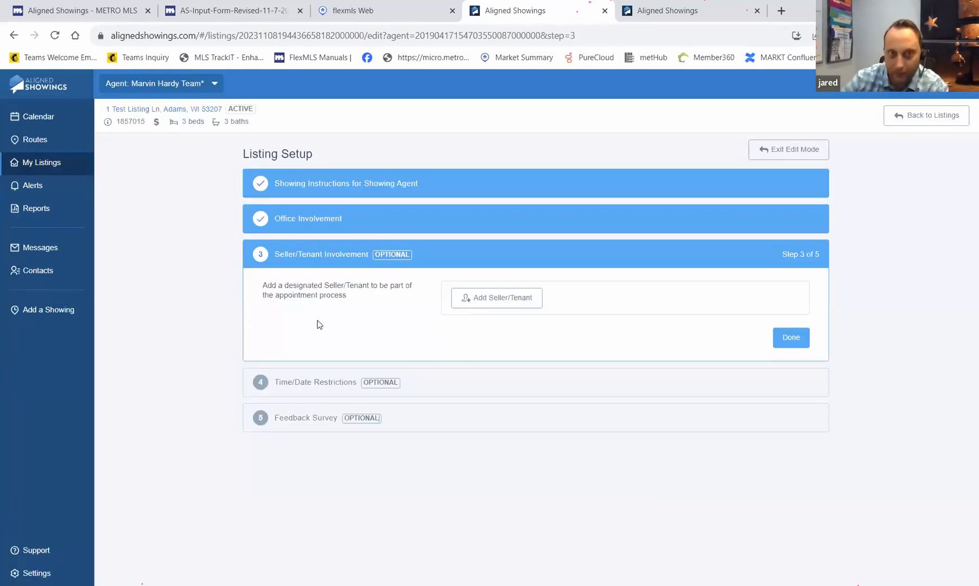
# - Look up the seller by first name and open the form for a new seller contact
pyautogui.click(476, 302)
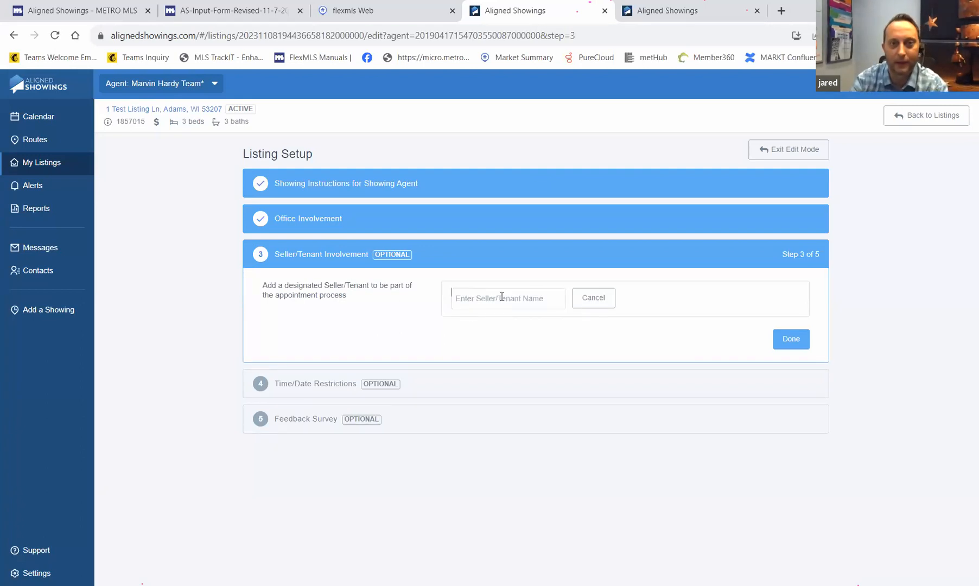
pyautogui.write('jared')
pyautogui.click(516, 319)
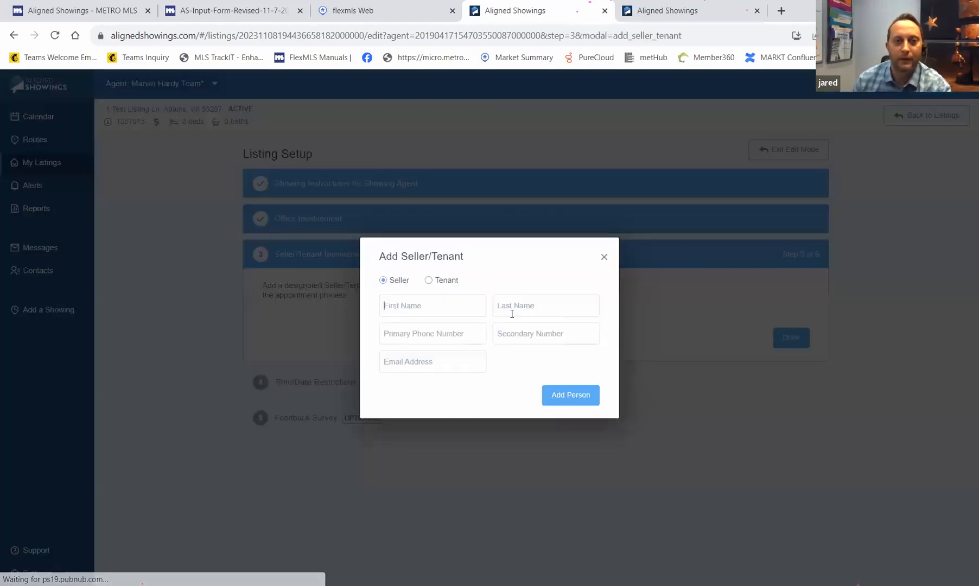
# - Enter the seller's first and last name, phone number and e-mail address, and add them
pyautogui.click(428, 311)
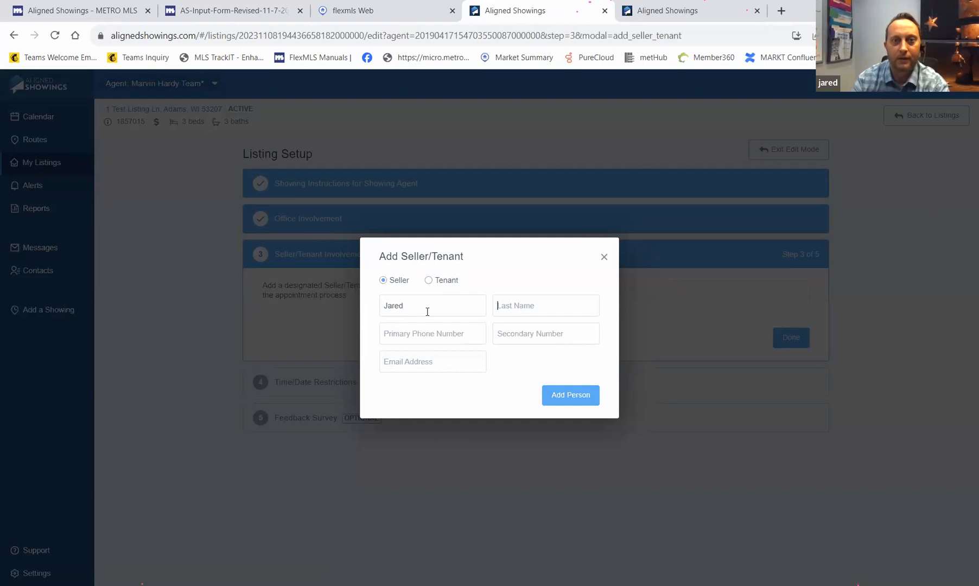
pyautogui.press('Tab')
pyautogui.press('Tab')
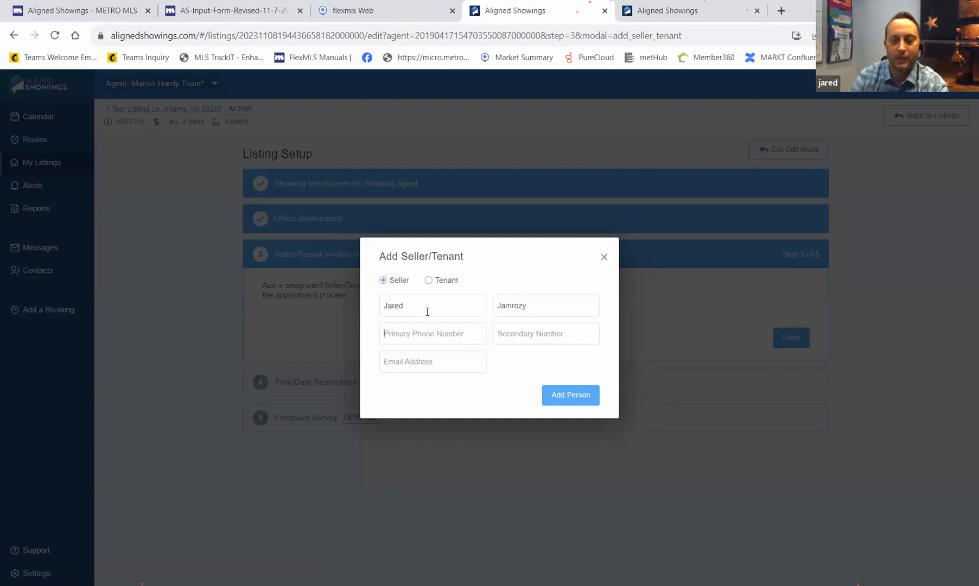
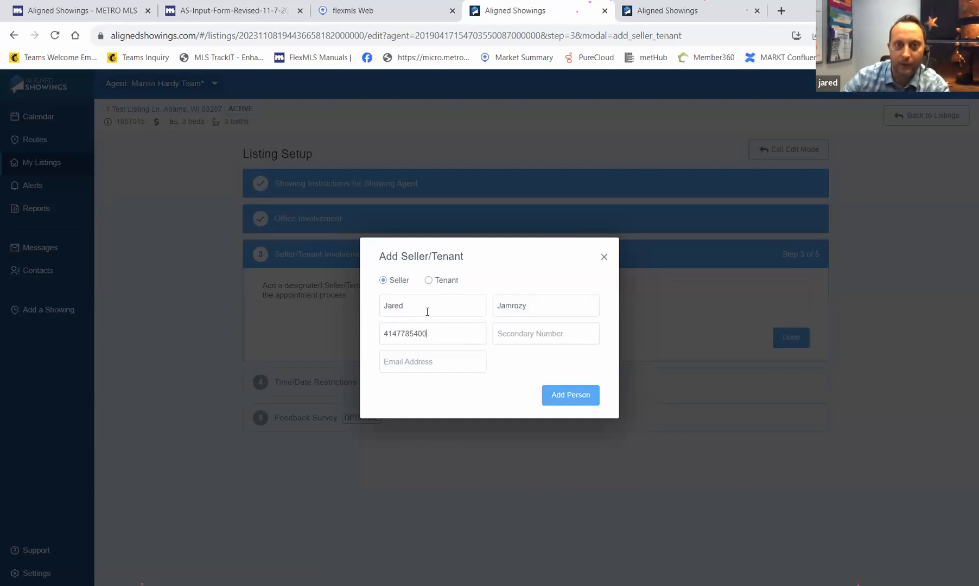
pyautogui.click(436, 363)
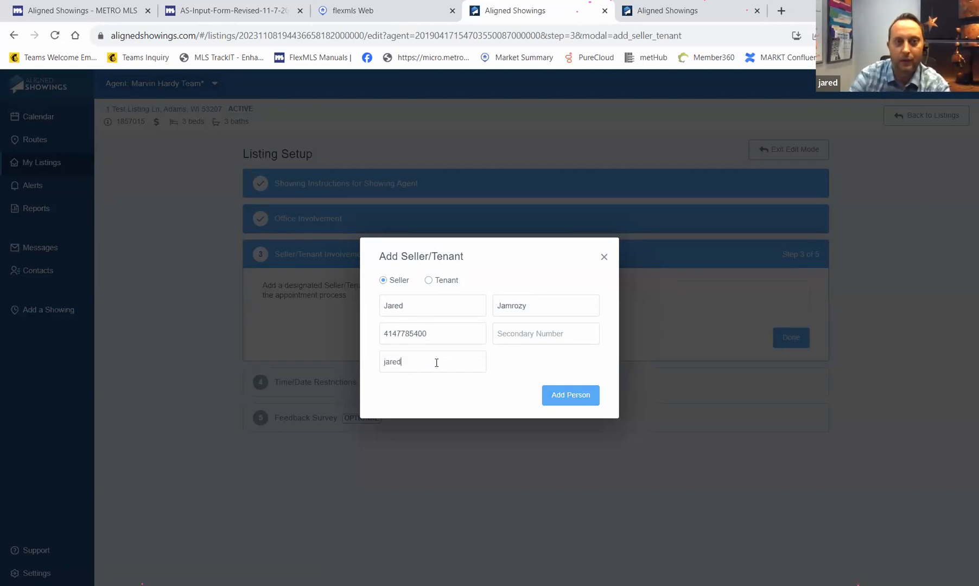
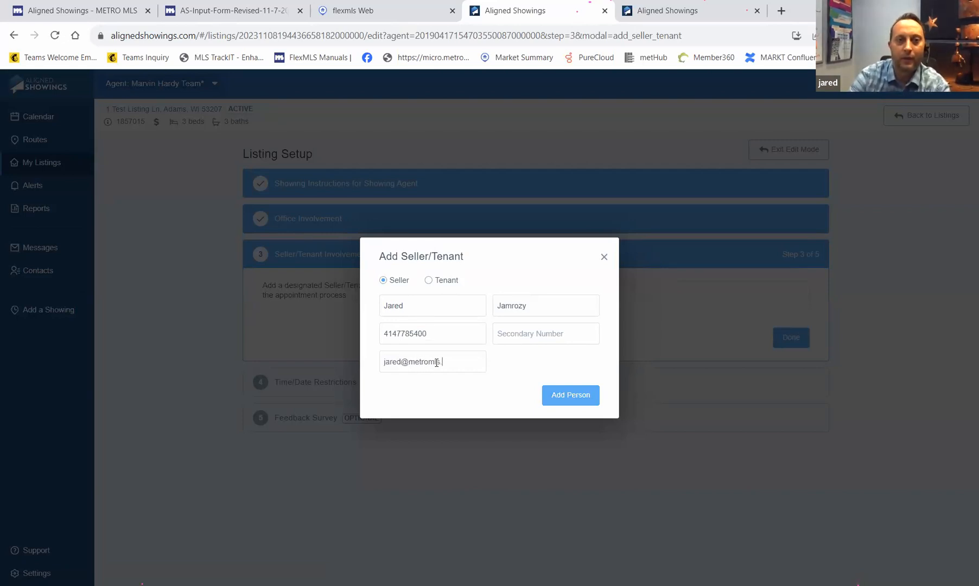
pyautogui.click(599, 399)
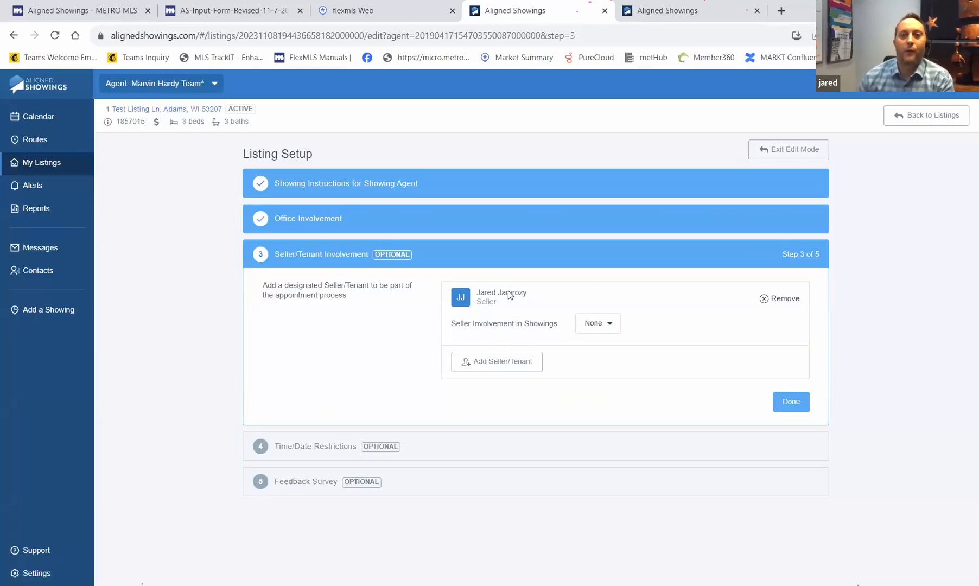
# - Set the seller to Can Approve Showings with Email and Text Message alerts, then mark the step done
pyautogui.click(610, 328)
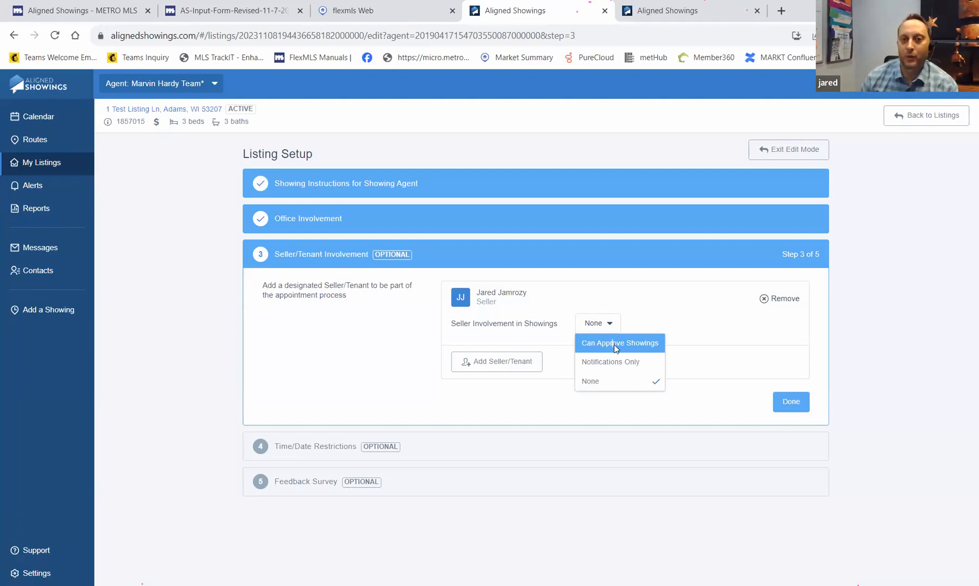
pyautogui.click(616, 347)
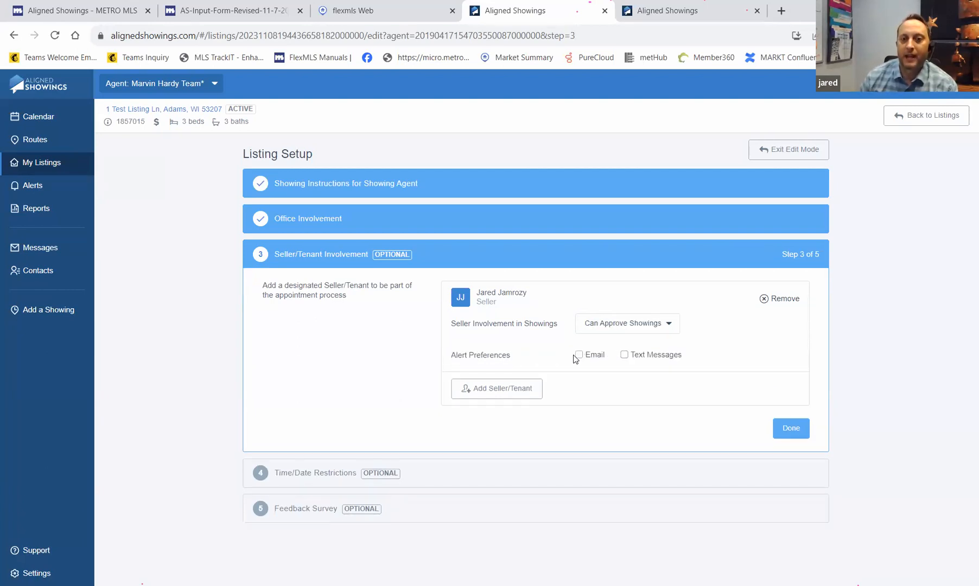
pyautogui.click(581, 357)
pyautogui.click(626, 356)
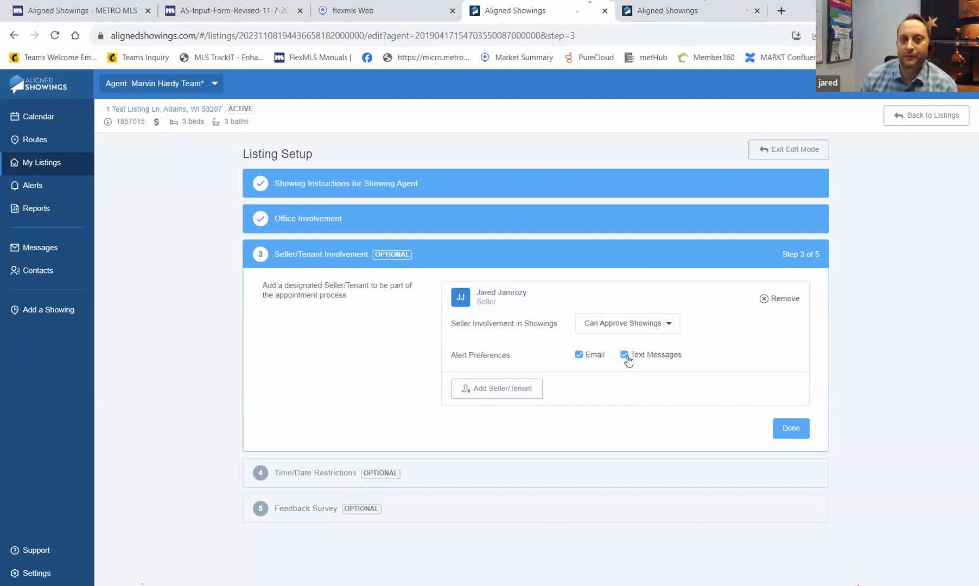
pyautogui.click(786, 428)
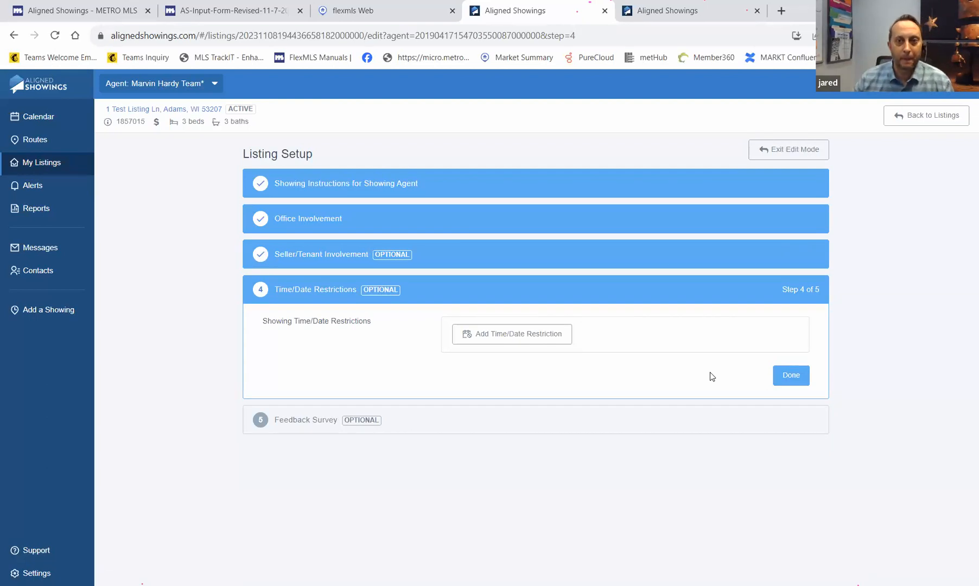
# - Finish step 4 Time/Date Restrictions without adding any restriction
pyautogui.click(791, 376)
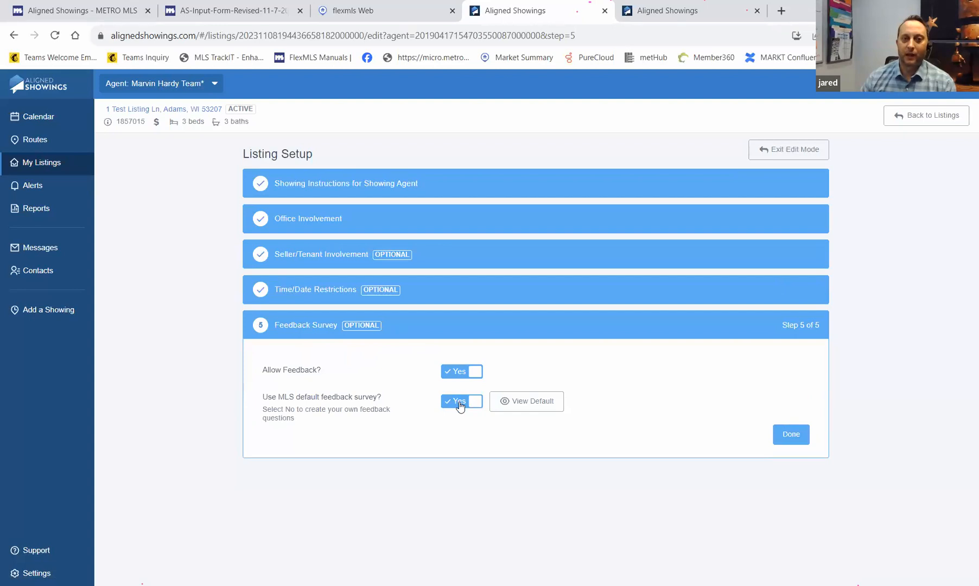
pyautogui.click(531, 402)
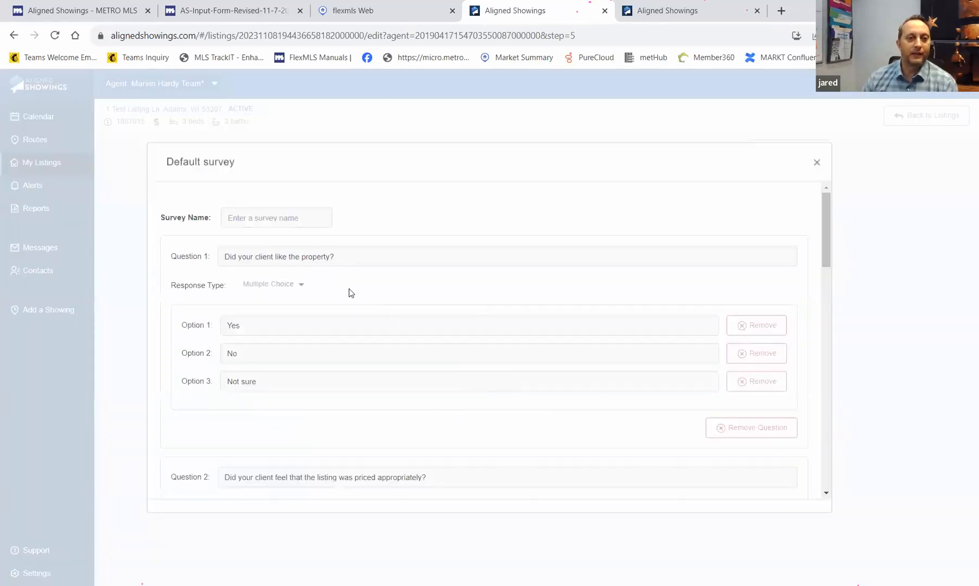
pyautogui.scroll(-1, 351, 293)
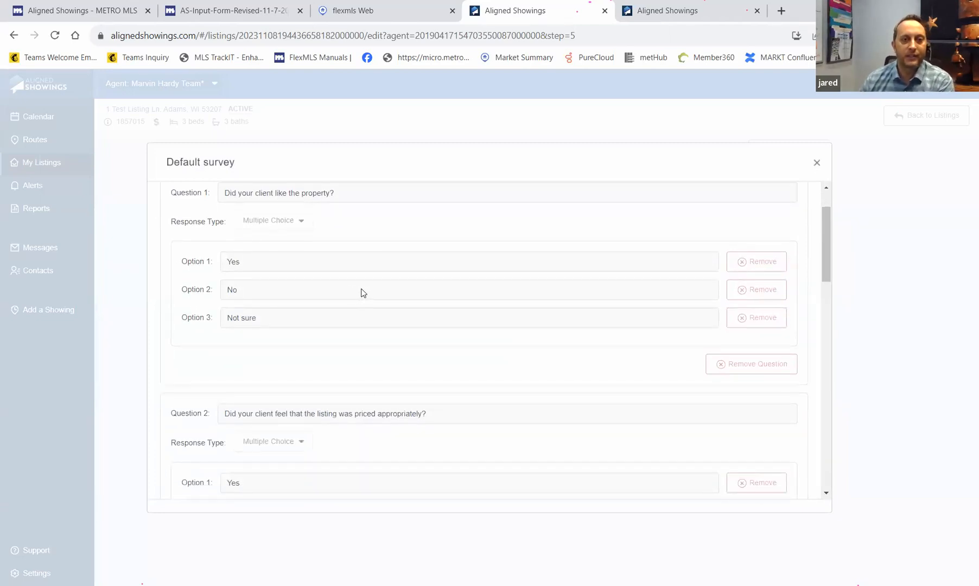
pyautogui.scroll(-1, 362, 293)
pyautogui.scroll(-4, 363, 293)
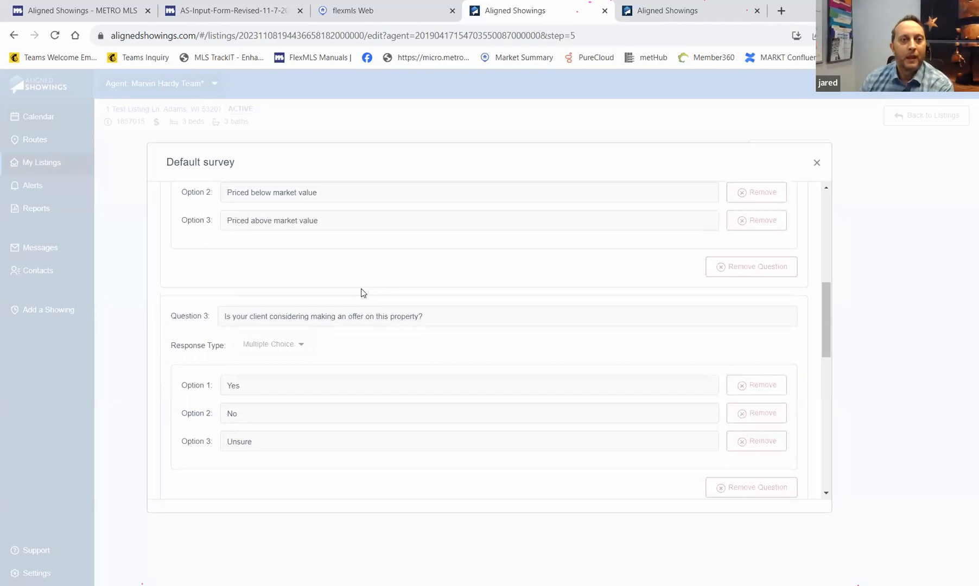
pyautogui.scroll(-3, 362, 286)
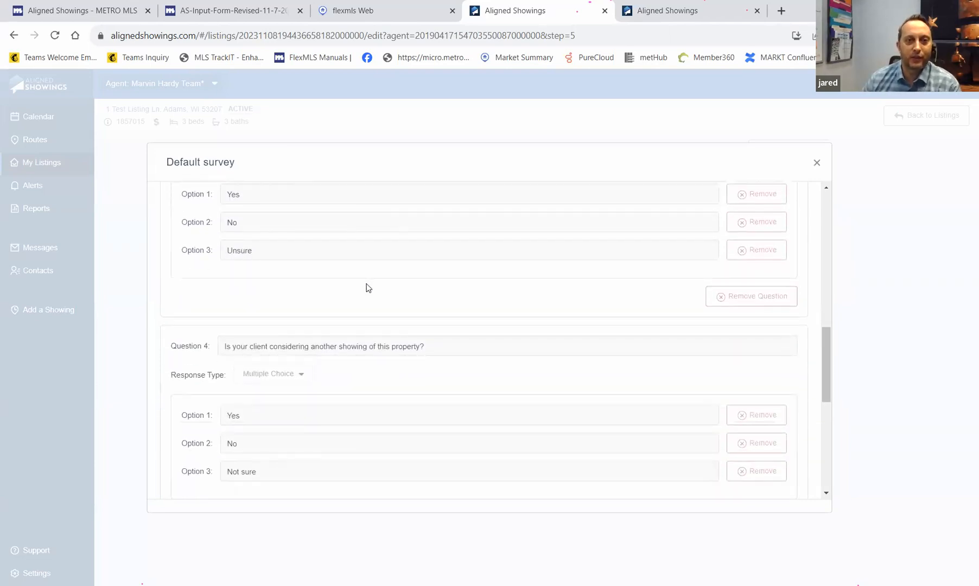
pyautogui.scroll(-3, 367, 286)
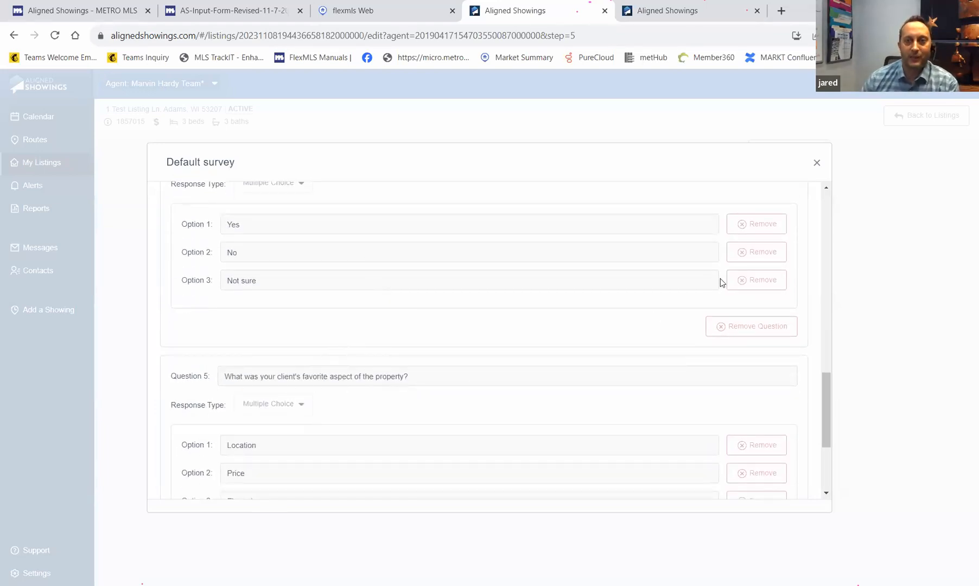
pyautogui.click(817, 164)
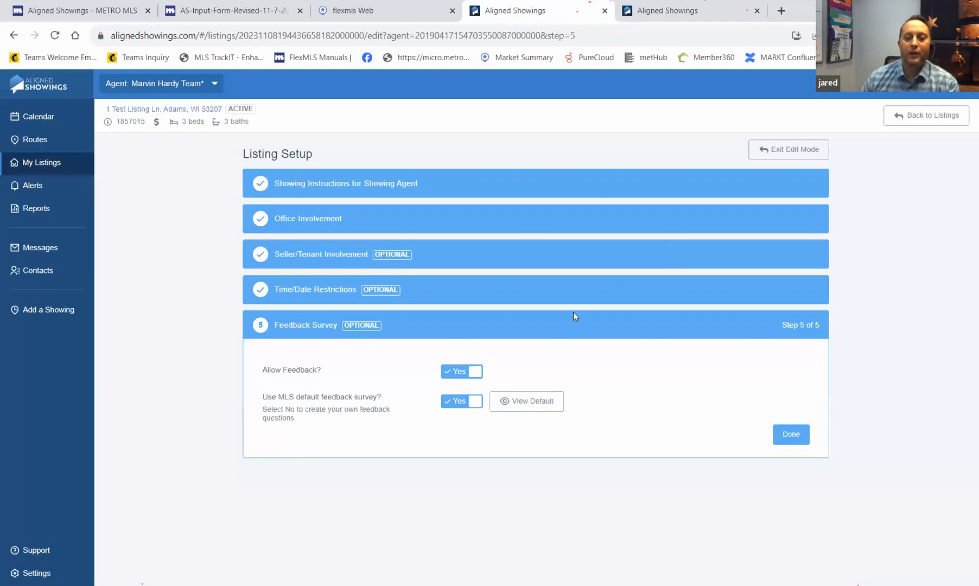
# - Check the custom survey options, then revert to the MLS default survey and finish setup
pyautogui.click(471, 404)
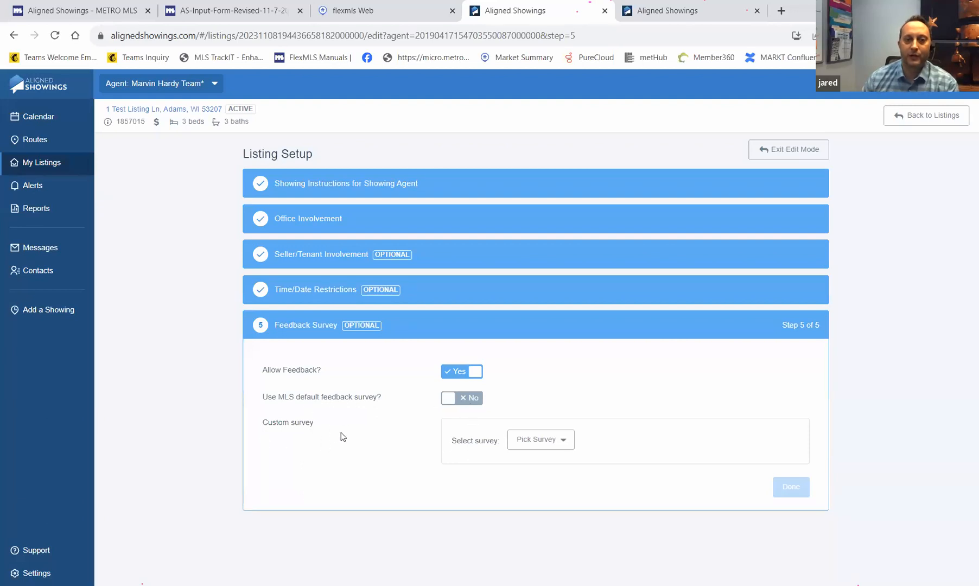
pyautogui.click(564, 442)
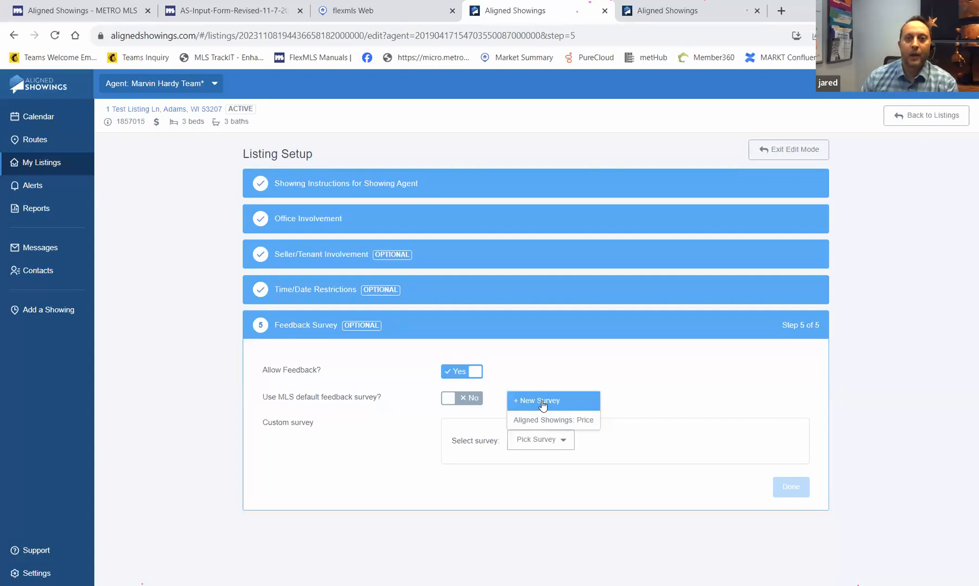
pyautogui.click(459, 398)
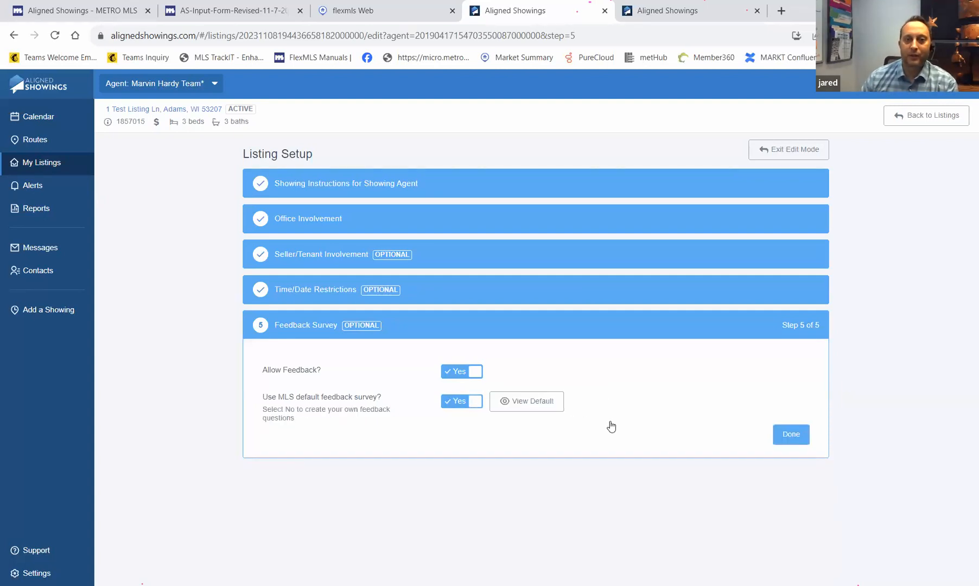
pyautogui.click(793, 435)
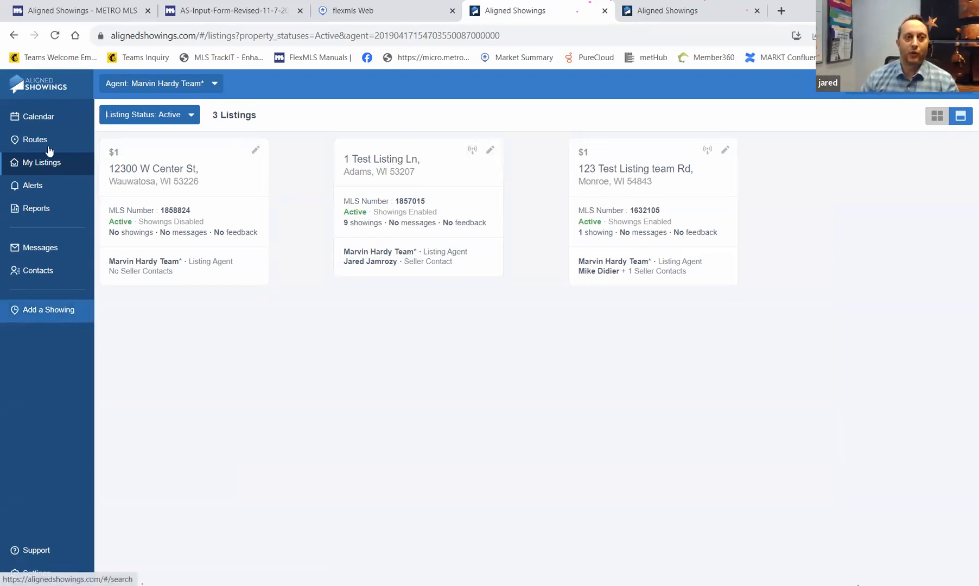
# - Switch to the flexmls Web tab showing the Inventory and Production Reports page
pyautogui.click(391, 13)
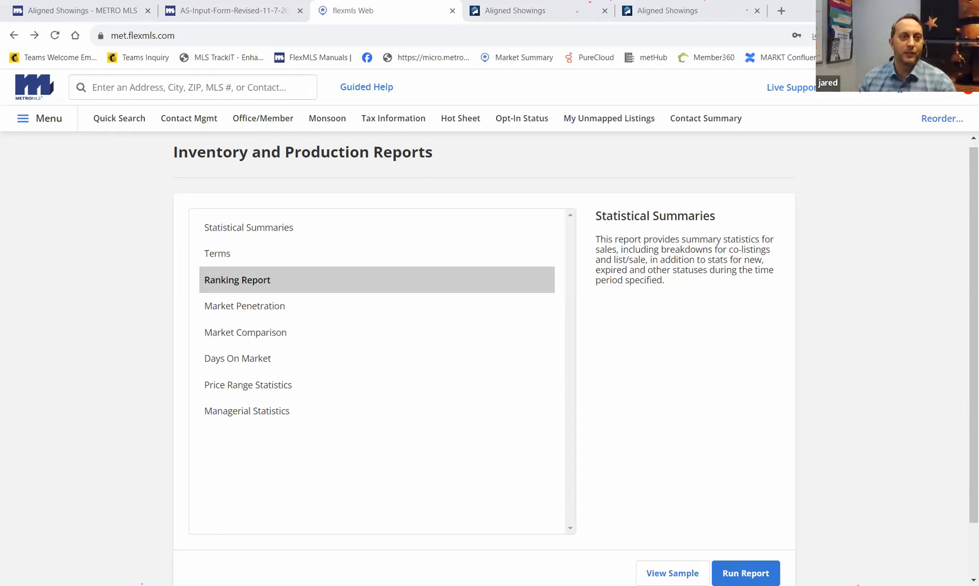
# - Start a new listing search covering every status from Active to Withdrawn
pyautogui.click(132, 123)
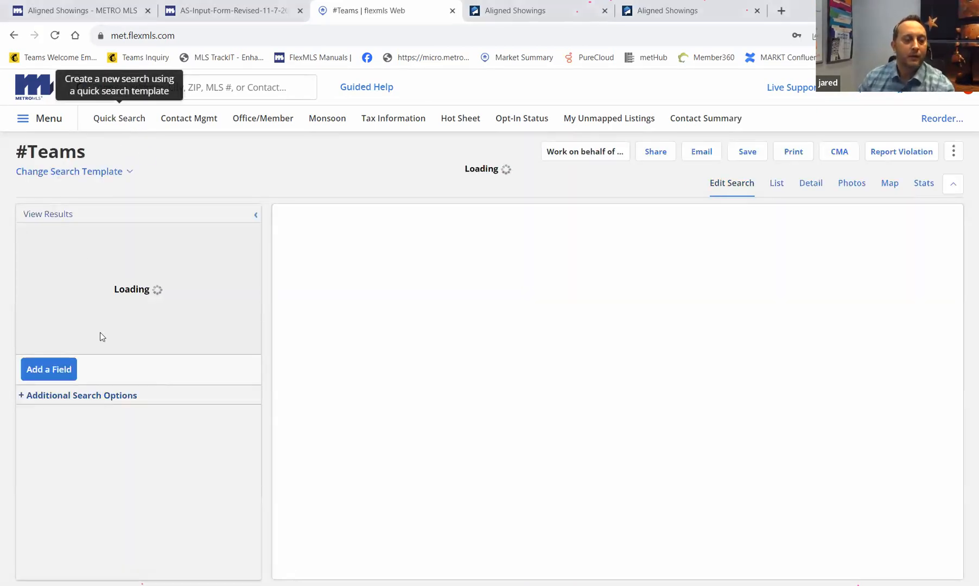
pyautogui.scroll(-1, 82, 258)
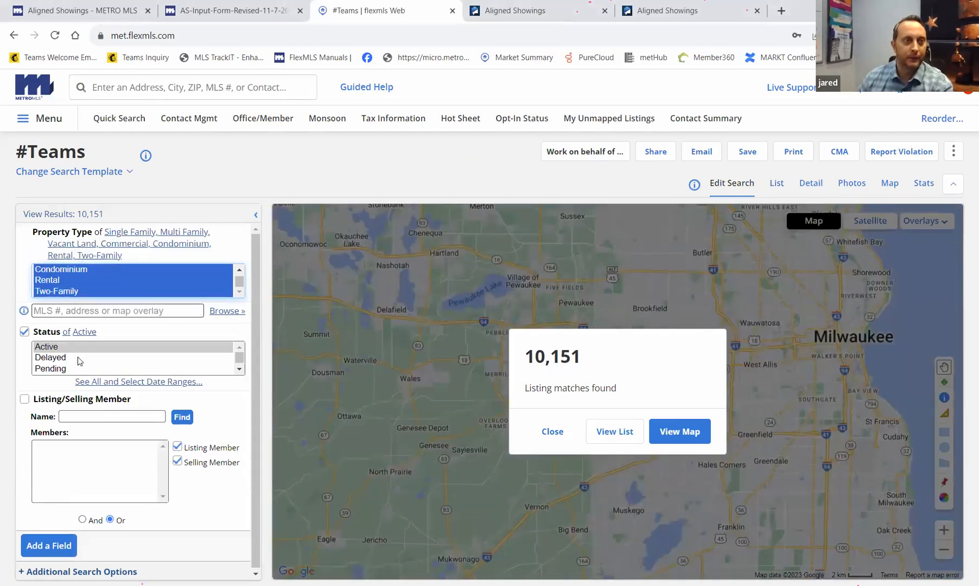
pyautogui.scroll(-1, 80, 356)
pyautogui.keyDown('shift'); pyautogui.click(64, 369); pyautogui.keyUp('shift')
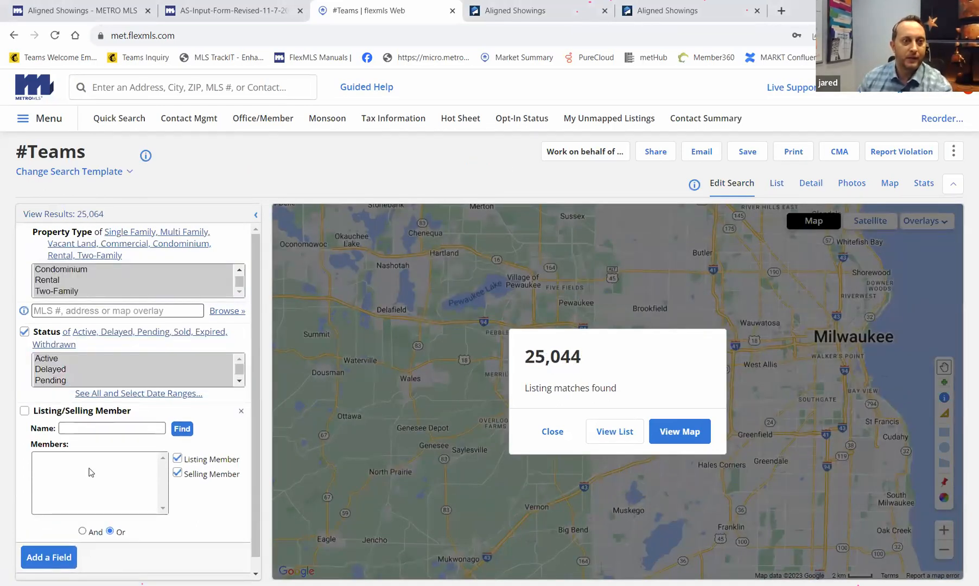
# - Add a Showing Service criterion set to Aligned Showings and view the 39 matching listings
pyautogui.click(73, 562)
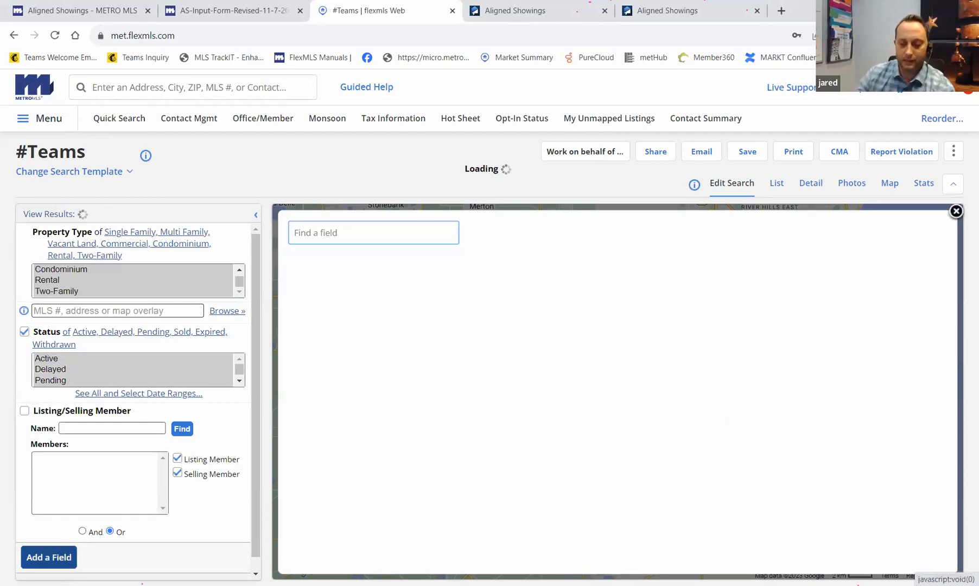
pyautogui.write('showing')
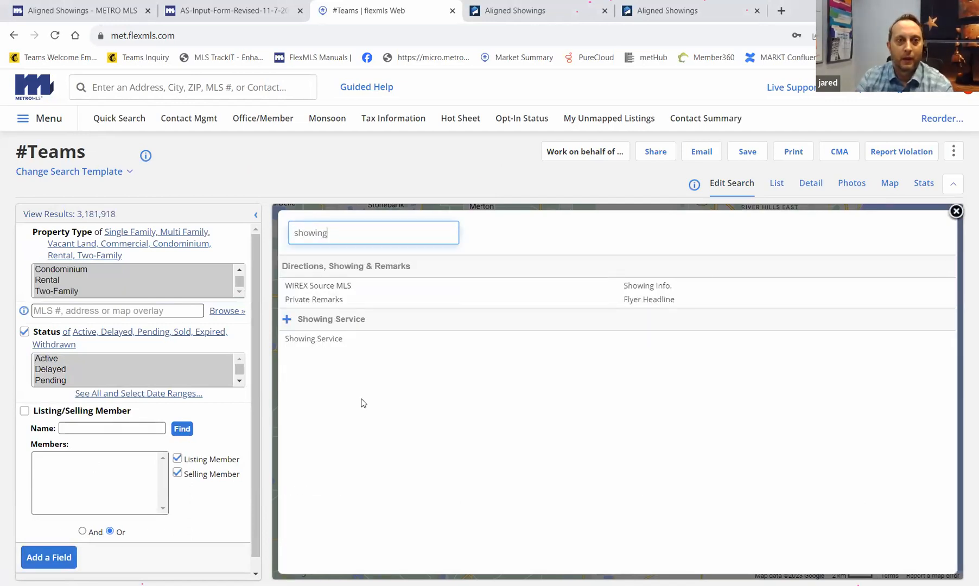
pyautogui.click(322, 342)
pyautogui.scroll(-2, 88, 518)
pyautogui.scroll(-1, 86, 488)
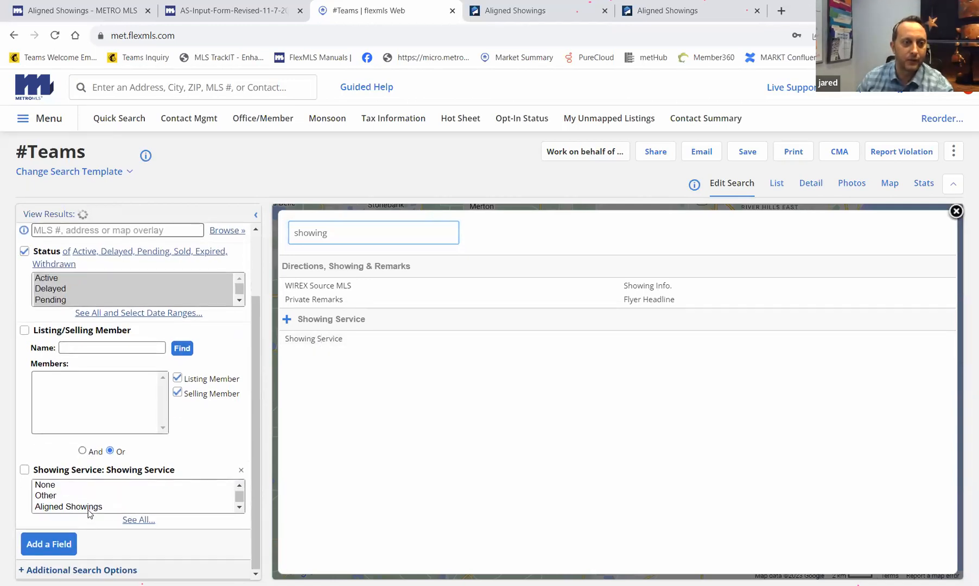
pyautogui.click(88, 507)
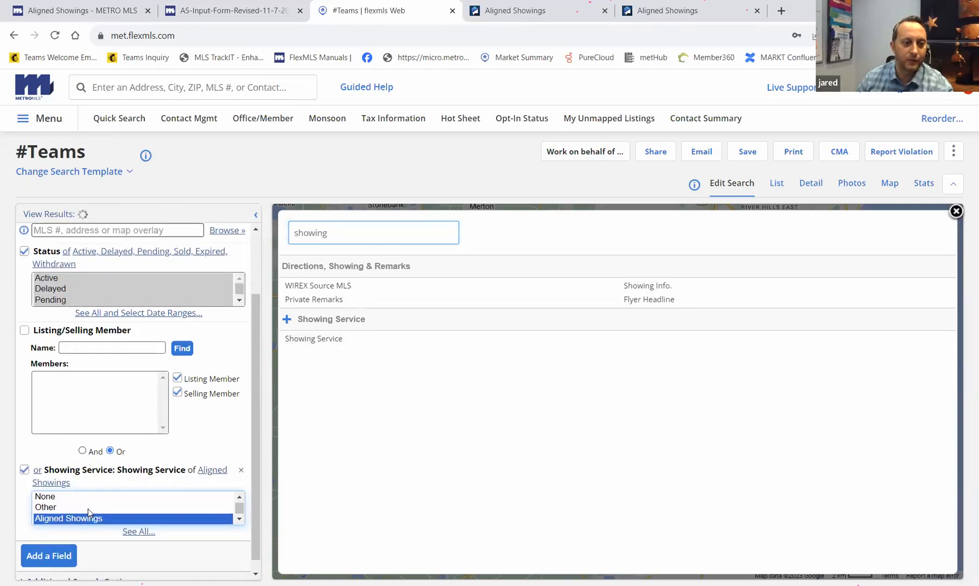
pyautogui.click(65, 216)
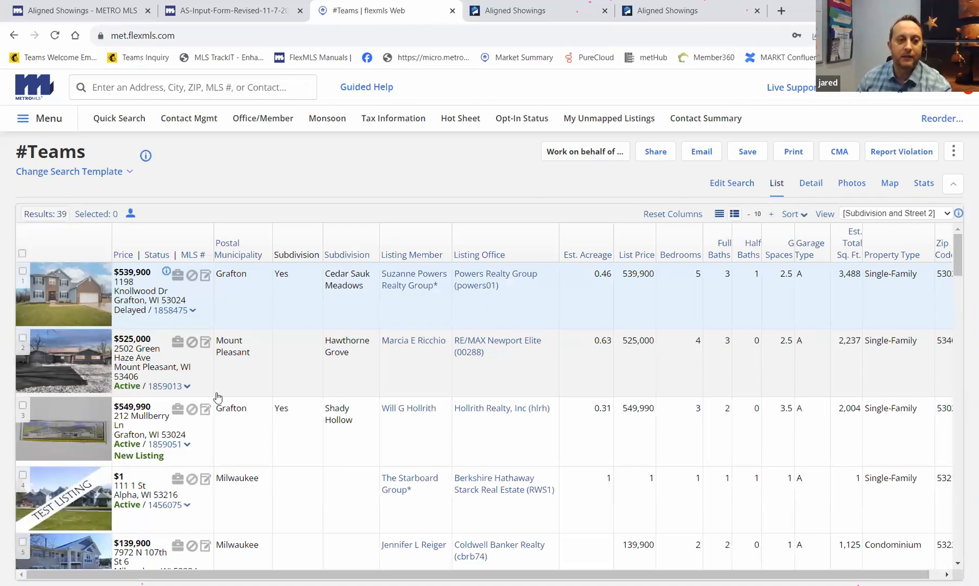
pyautogui.scroll(-2, 217, 398)
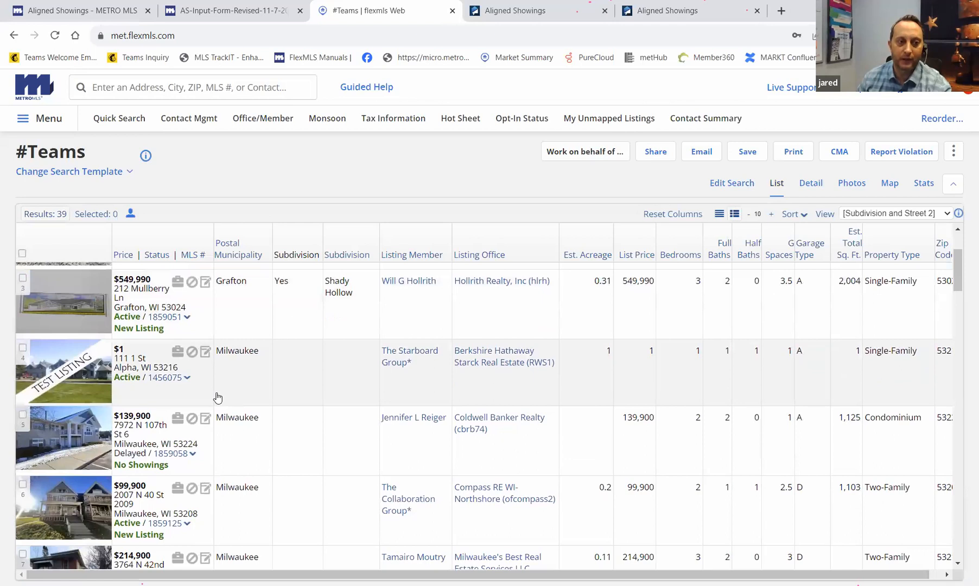
pyautogui.click(23, 348)
pyautogui.scroll(-3, 22, 356)
pyautogui.scroll(-6, 22, 355)
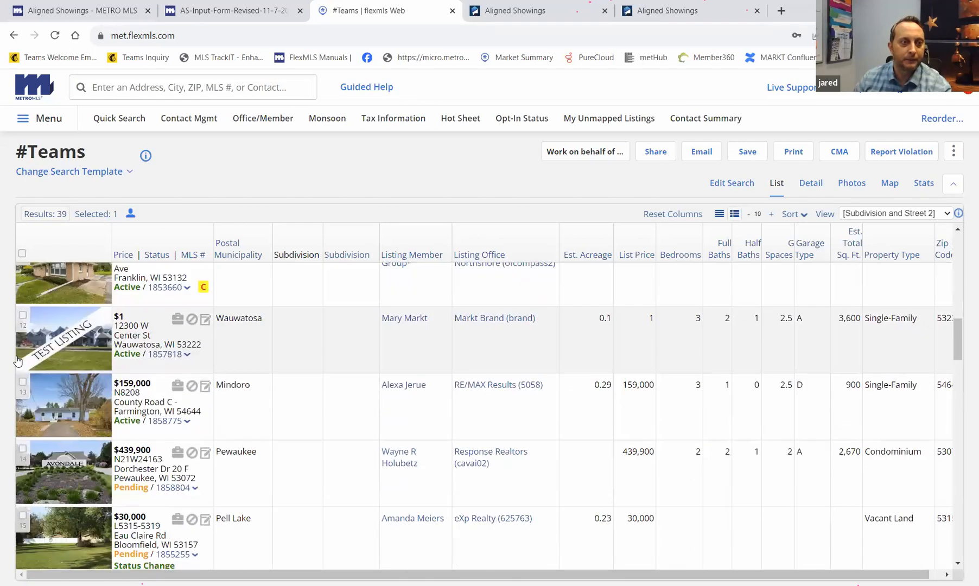
pyautogui.click(23, 317)
pyautogui.scroll(-7, 41, 374)
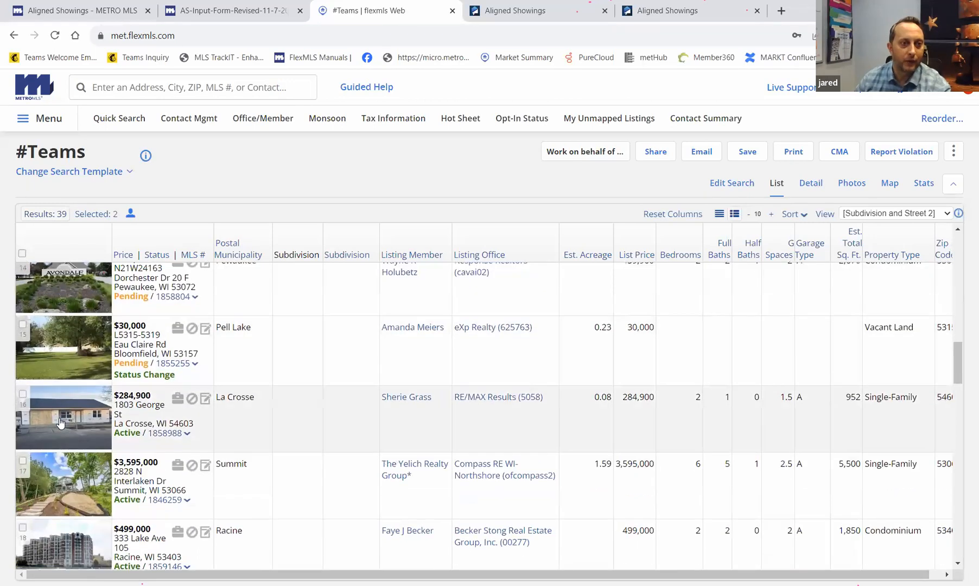
pyautogui.scroll(-2, 60, 427)
pyautogui.click(22, 416)
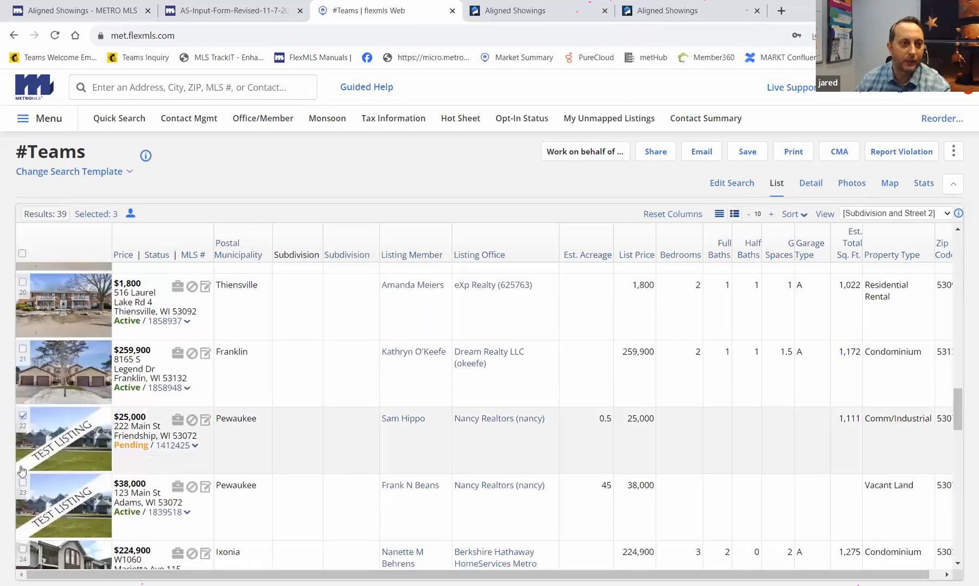
pyautogui.click(23, 482)
pyautogui.scroll(-5, 52, 475)
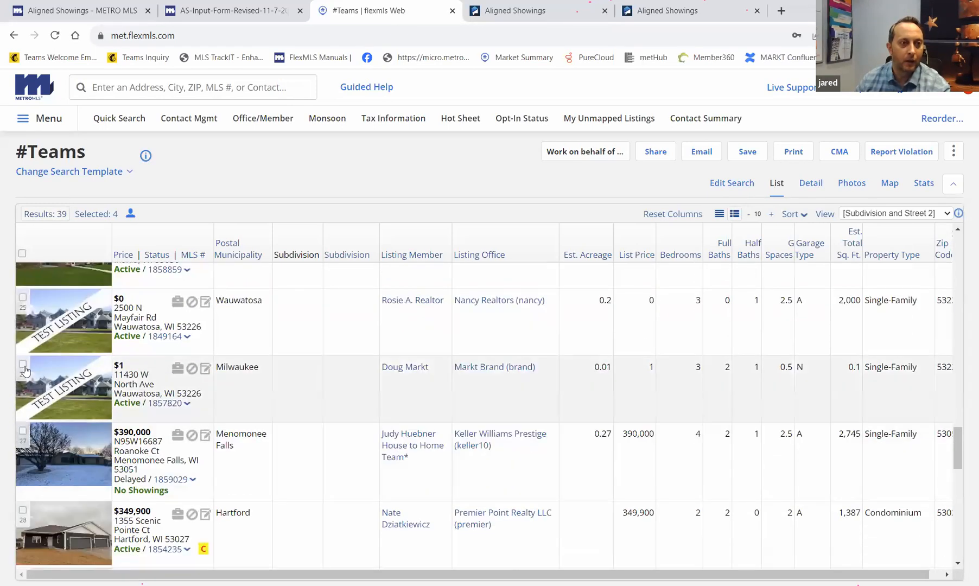
pyautogui.click(23, 297)
pyautogui.click(23, 365)
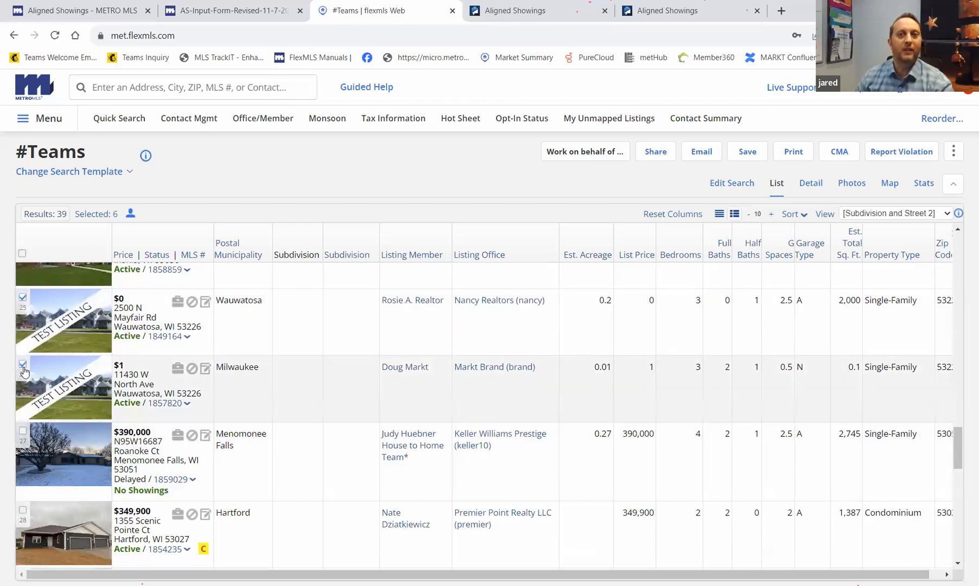
# - Switch to the Detail view and send the selected listings to Aligned Showings
pyautogui.click(816, 185)
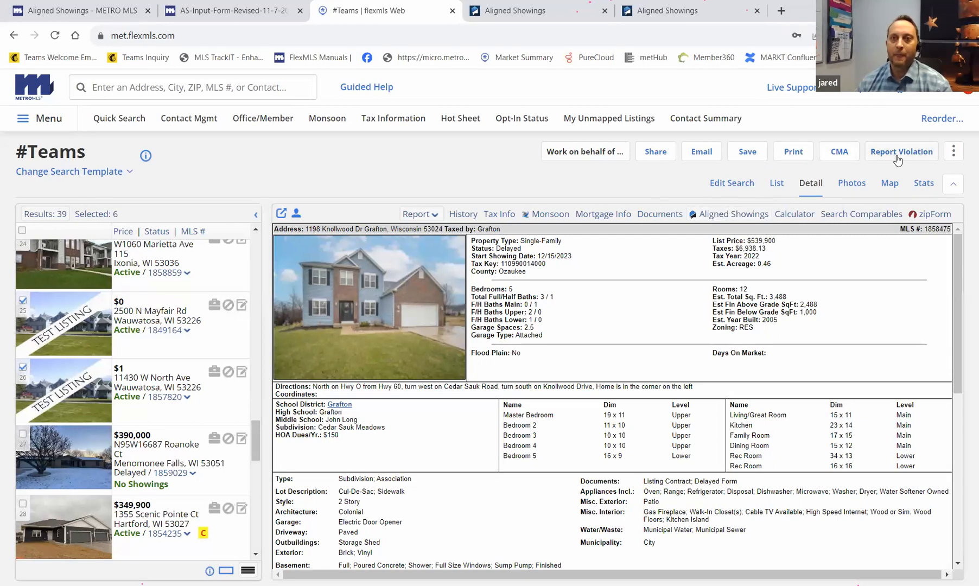
pyautogui.click(955, 155)
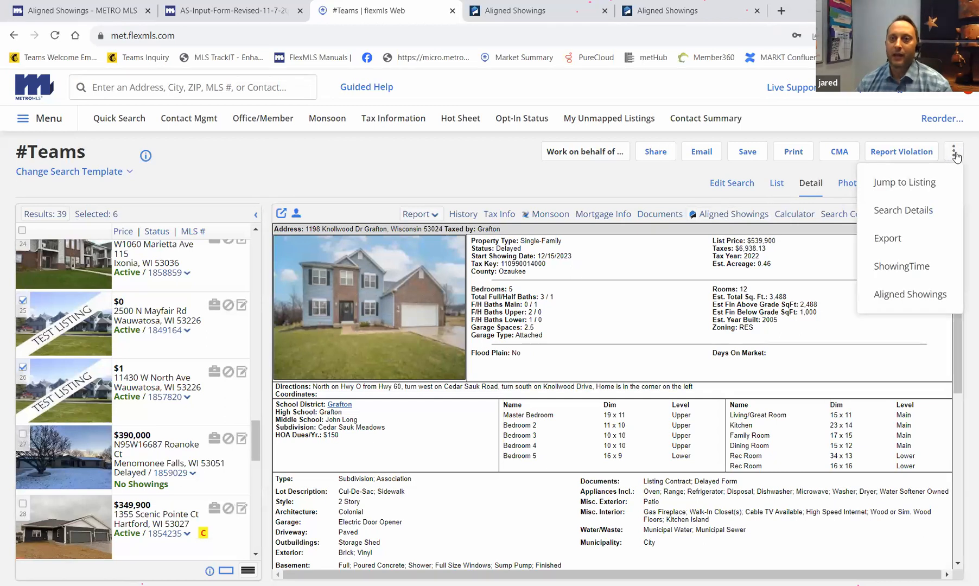
pyautogui.click(922, 296)
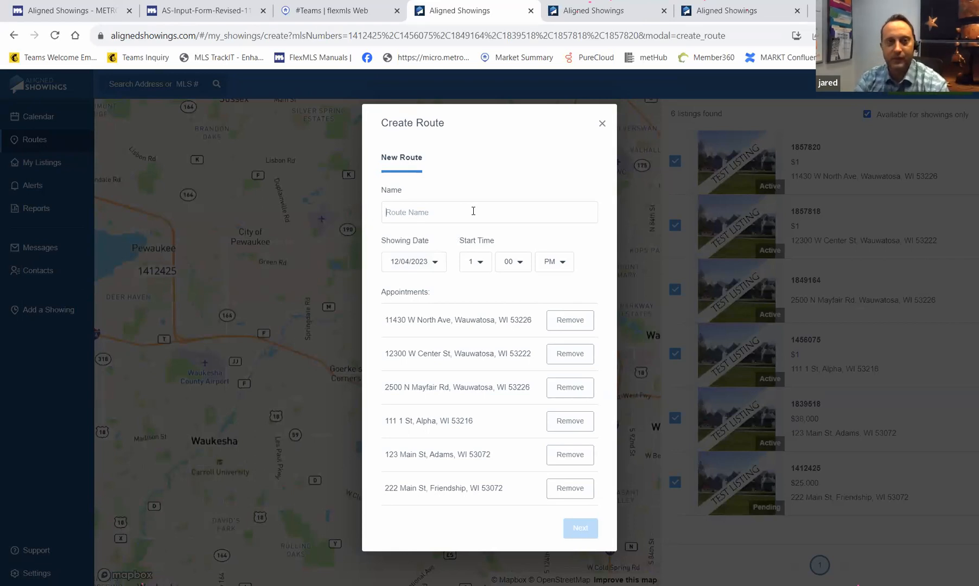
# - Name the route 'Keller4 Test' for December 7, starting 10:00 AM, and continue to scheduling
pyautogui.write('KEll')
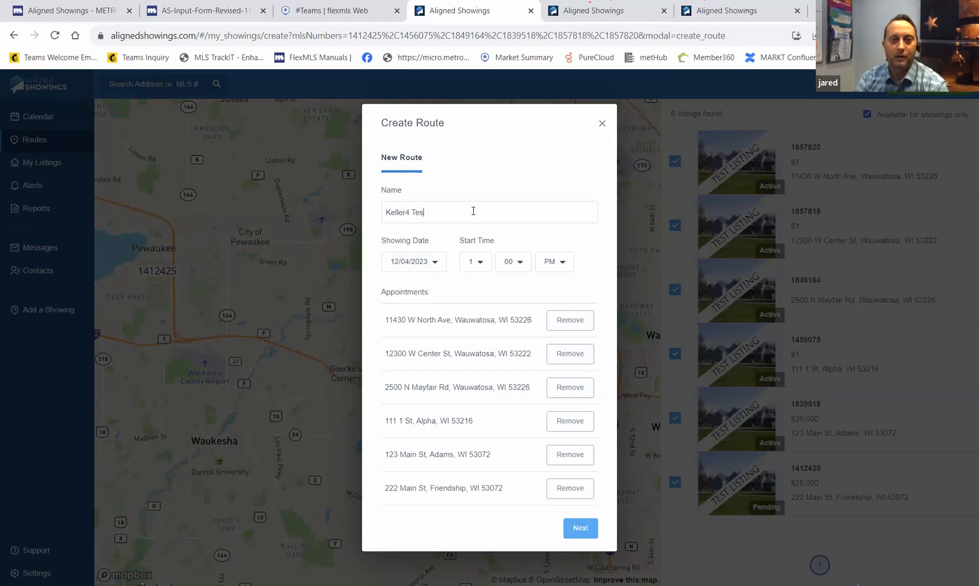
pyautogui.click(436, 263)
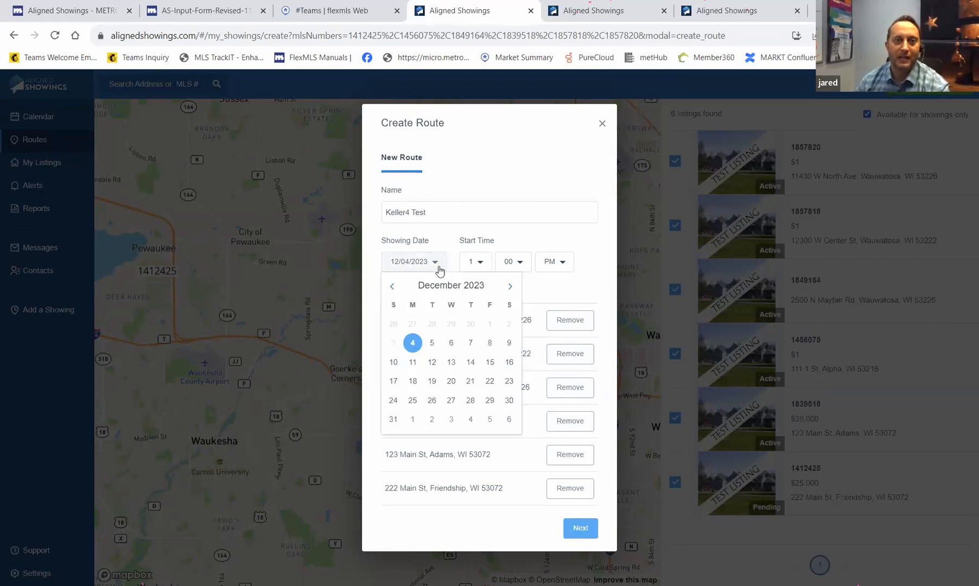
pyautogui.click(470, 343)
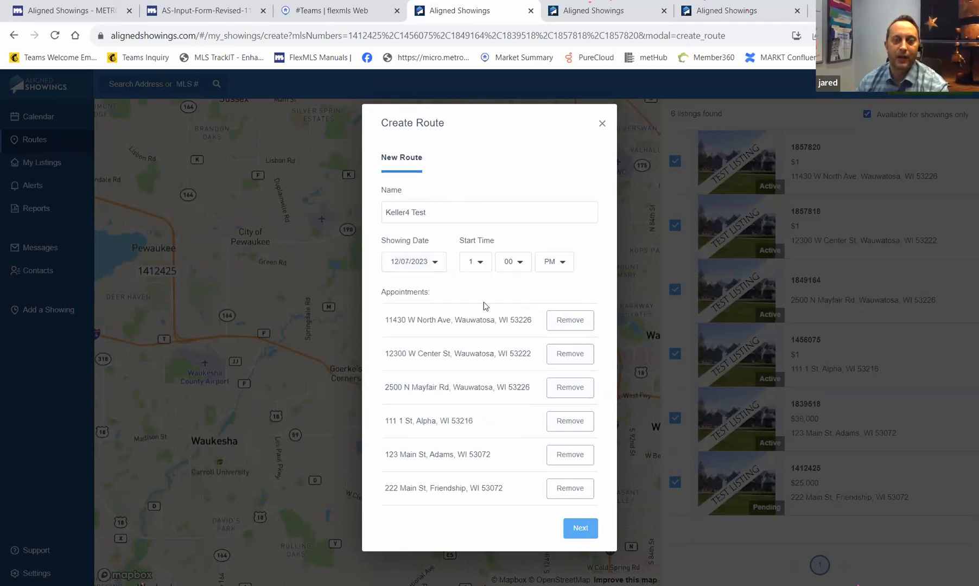
pyautogui.click(484, 269)
pyautogui.scroll(-2, 491, 321)
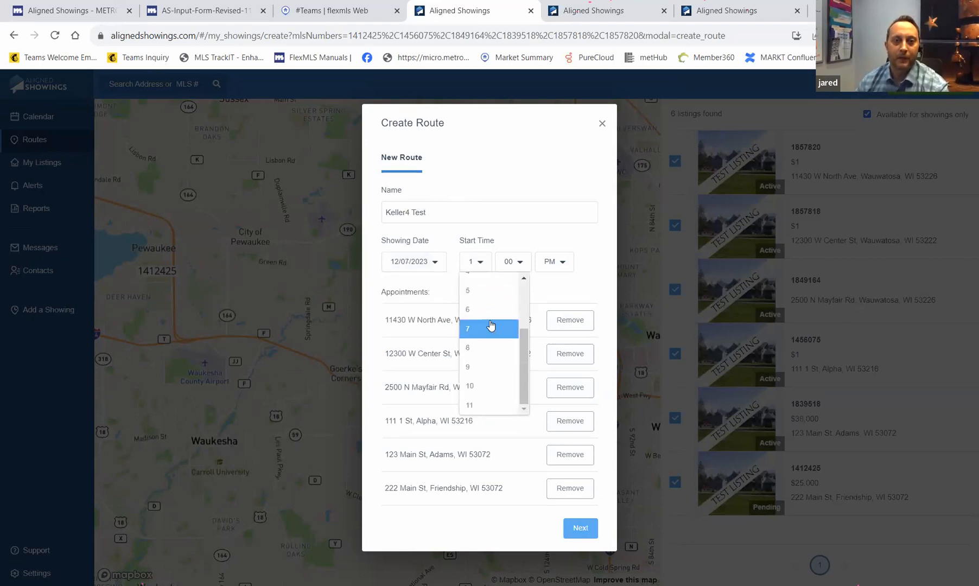
pyautogui.click(471, 386)
pyautogui.click(563, 266)
pyautogui.click(553, 279)
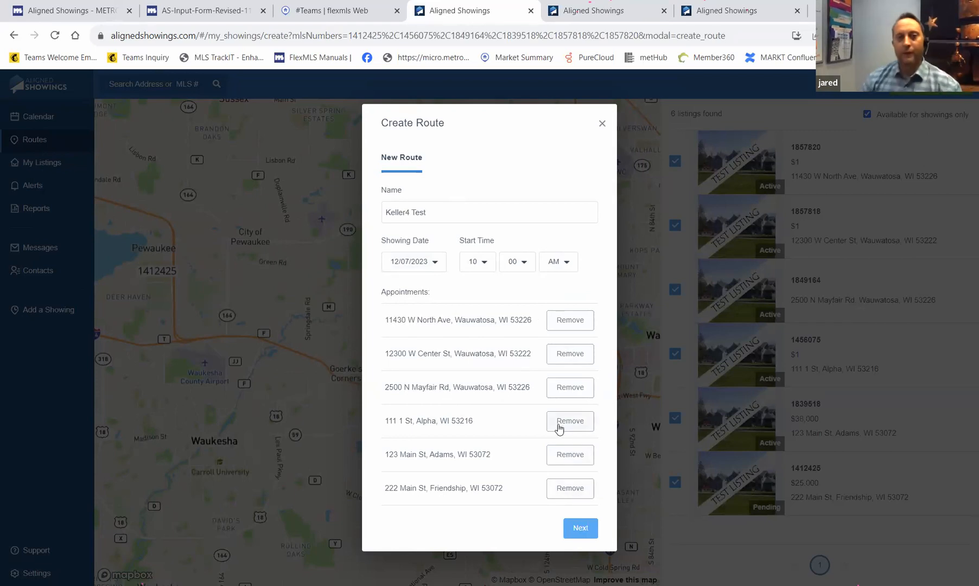
pyautogui.click(585, 529)
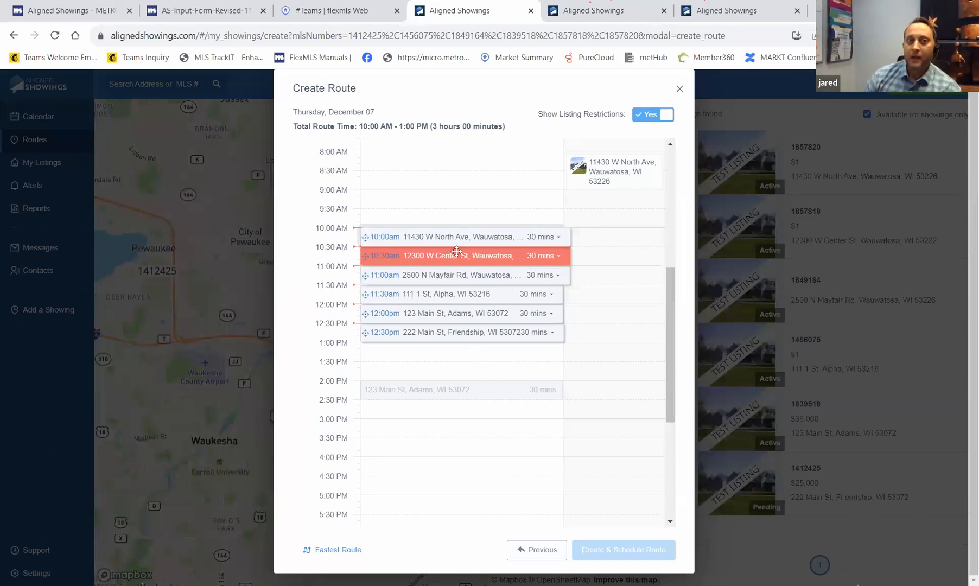
pyautogui.moveTo(455, 332); pyautogui.dragTo(459, 453)
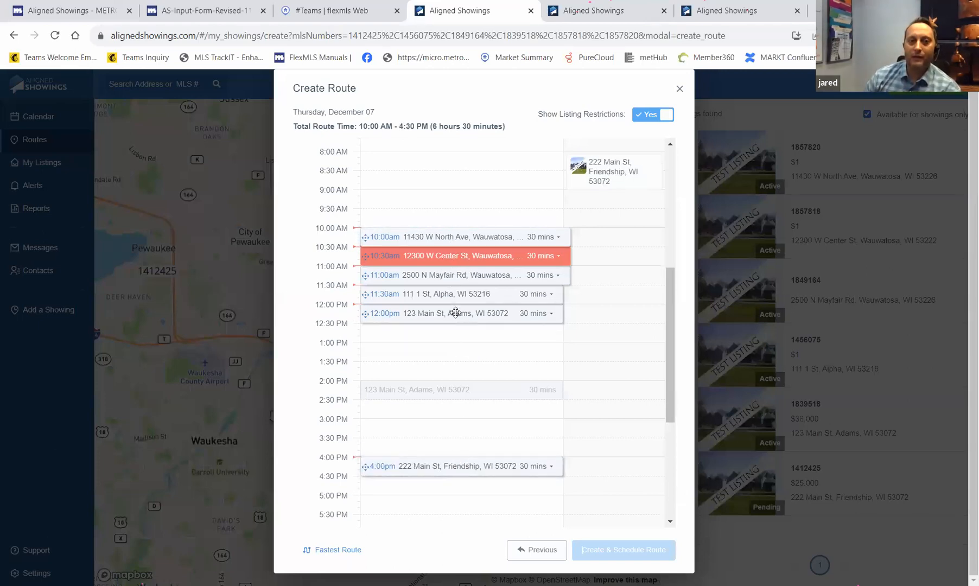
pyautogui.moveTo(455, 313); pyautogui.dragTo(461, 387)
pyautogui.moveTo(452, 293); pyautogui.dragTo(451, 337)
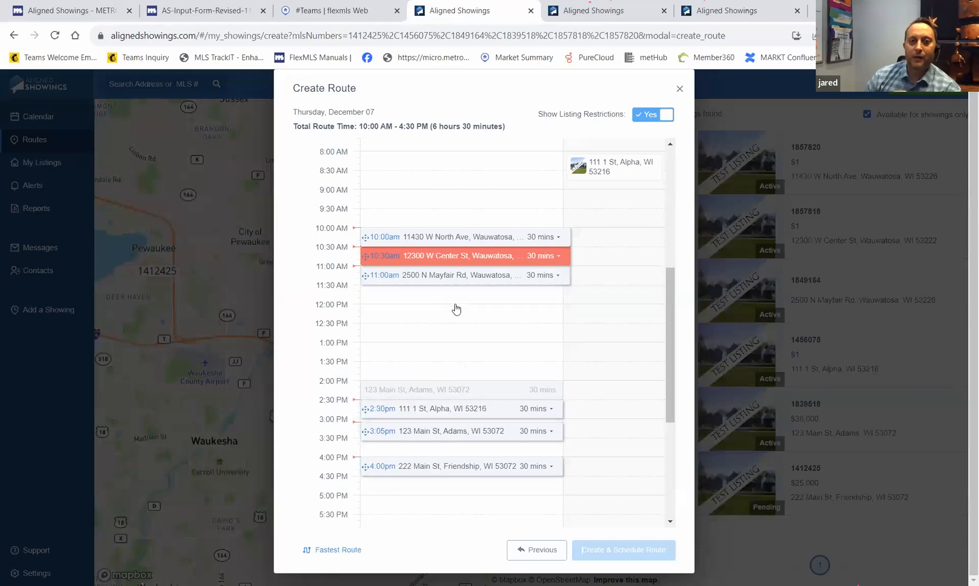
pyautogui.moveTo(455, 275); pyautogui.dragTo(453, 350)
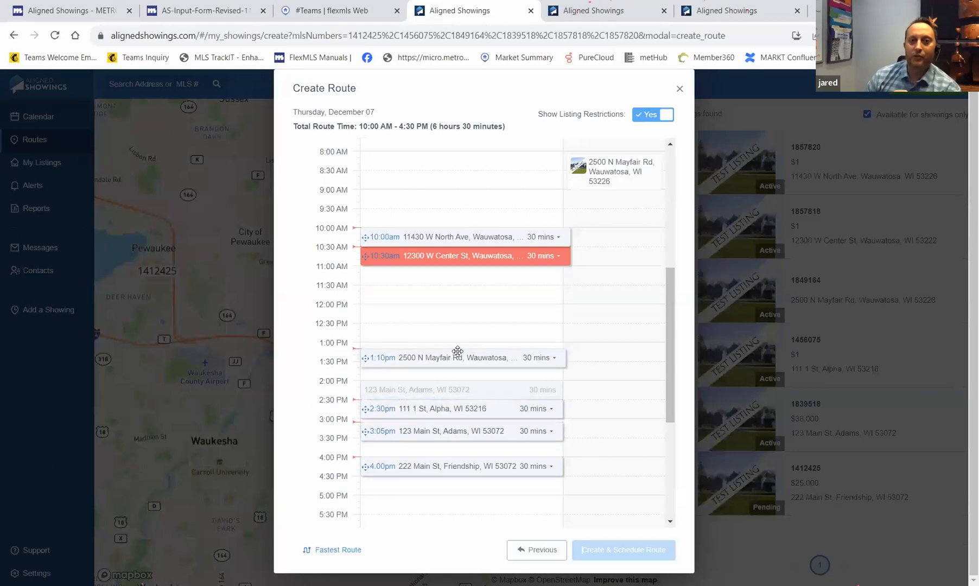
pyautogui.click(451, 254)
pyautogui.moveTo(452, 259); pyautogui.dragTo(456, 296)
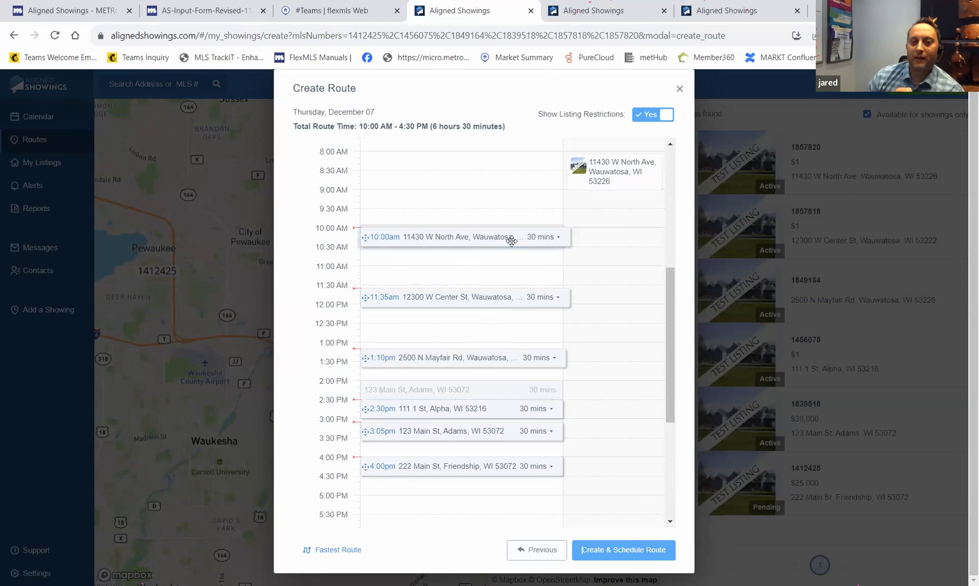
pyautogui.click(551, 238)
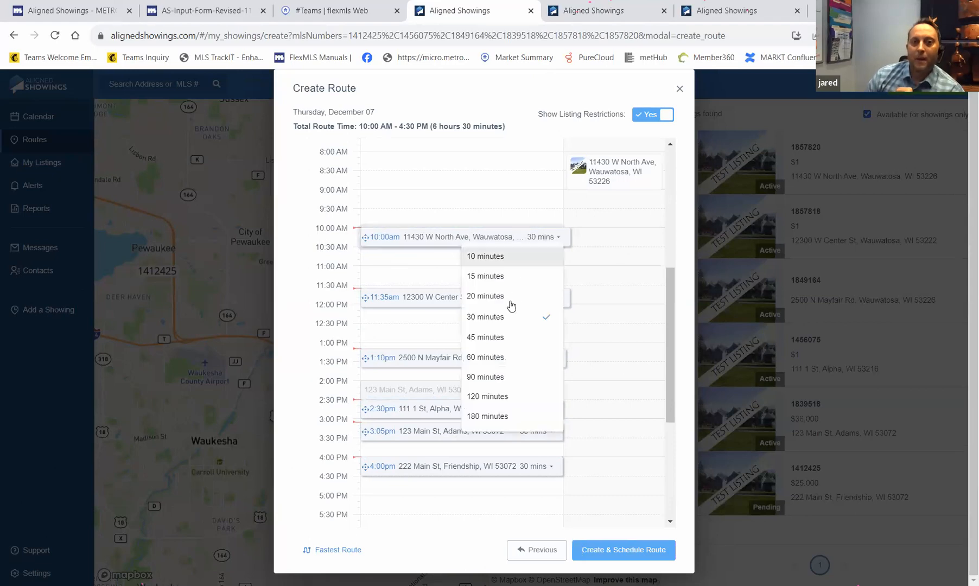
pyautogui.scroll(-1, 507, 402)
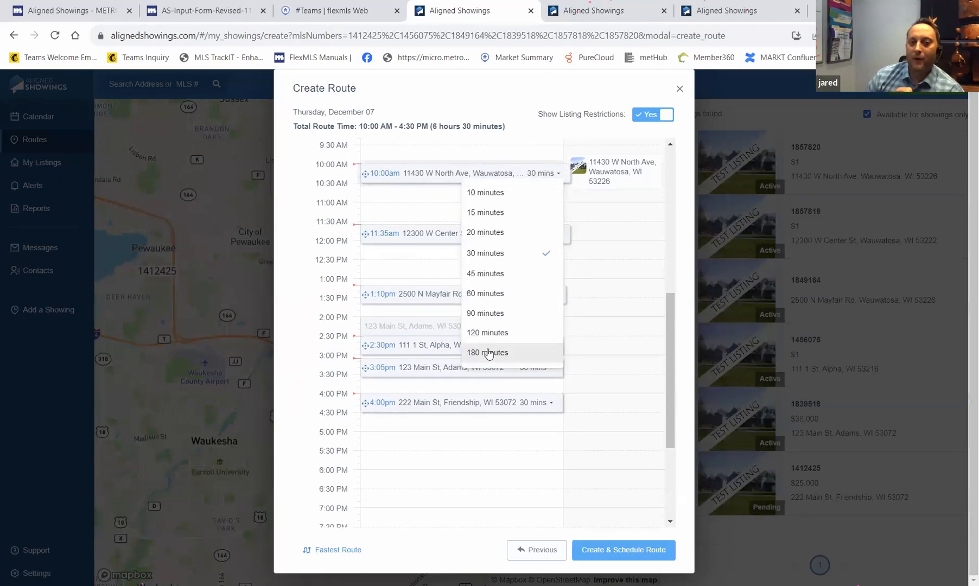
pyautogui.click(504, 299)
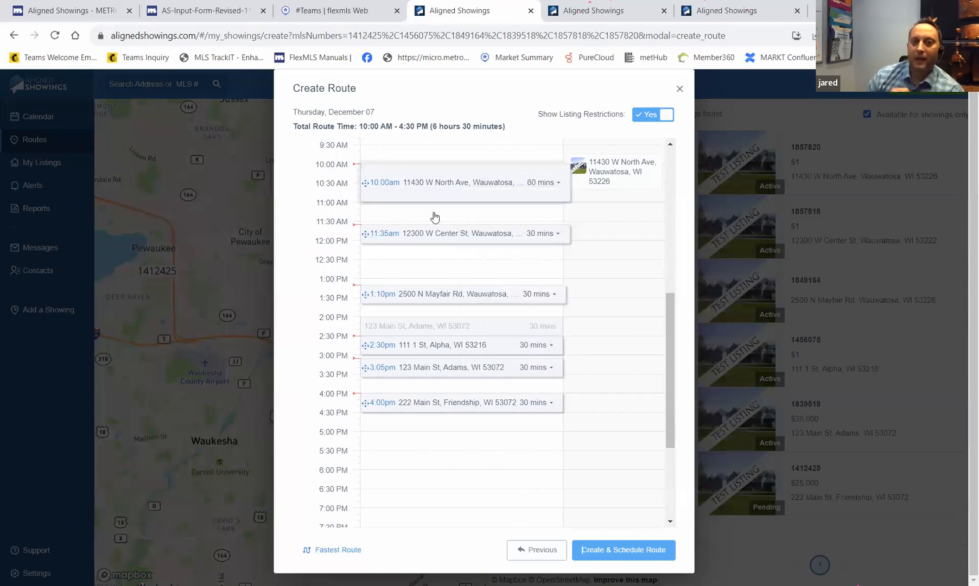
pyautogui.click(442, 239)
pyautogui.scroll(6, 599, 209)
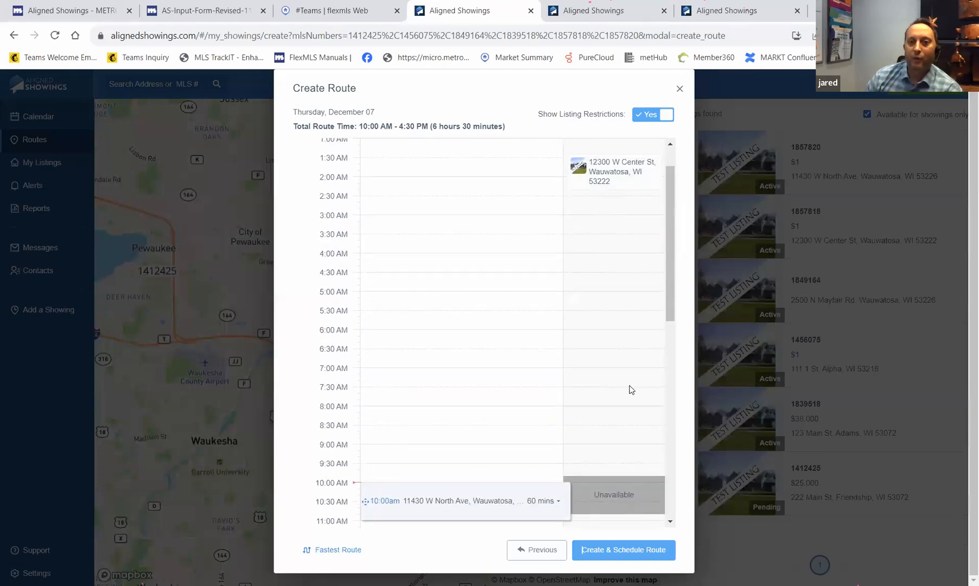
pyautogui.scroll(-1, 630, 399)
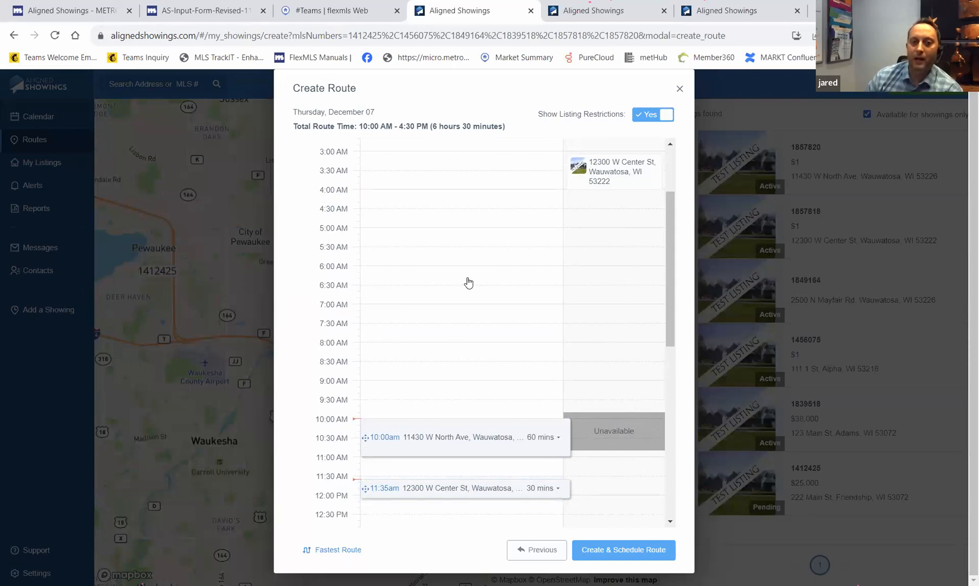
pyautogui.scroll(-3, 468, 283)
pyautogui.moveTo(461, 357); pyautogui.dragTo(457, 388)
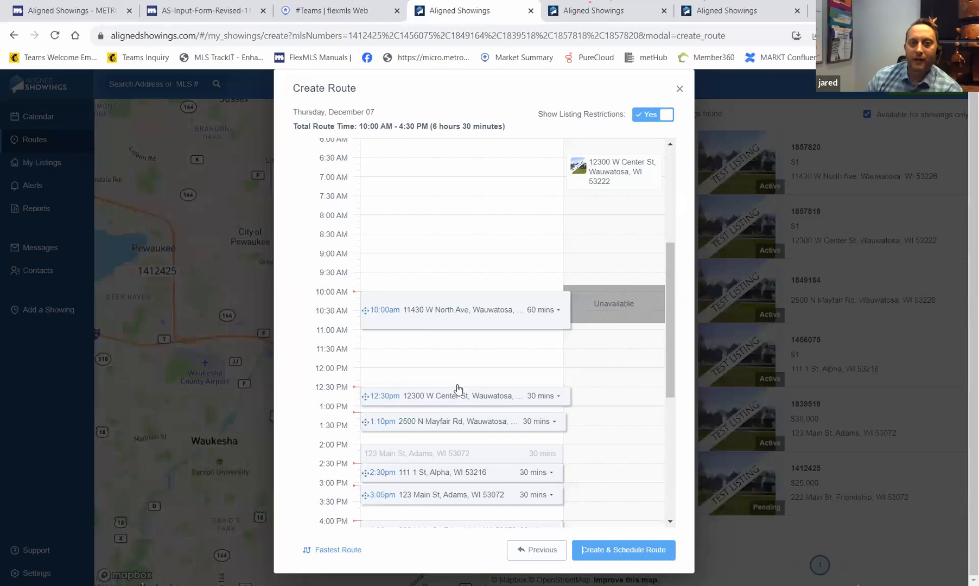
pyautogui.click(451, 314)
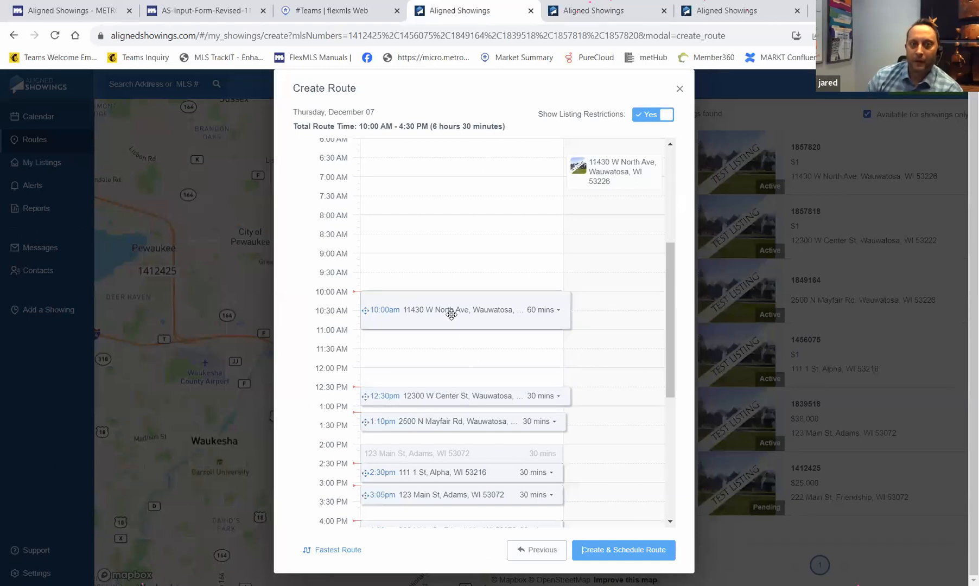
pyautogui.moveTo(451, 314); pyautogui.dragTo(449, 353)
# - Move 222 Main St to 4:55pm, 123 Main St to 4:05pm, 111 1 St to 3:10pm, then create the route
pyautogui.scroll(-2, 447, 315)
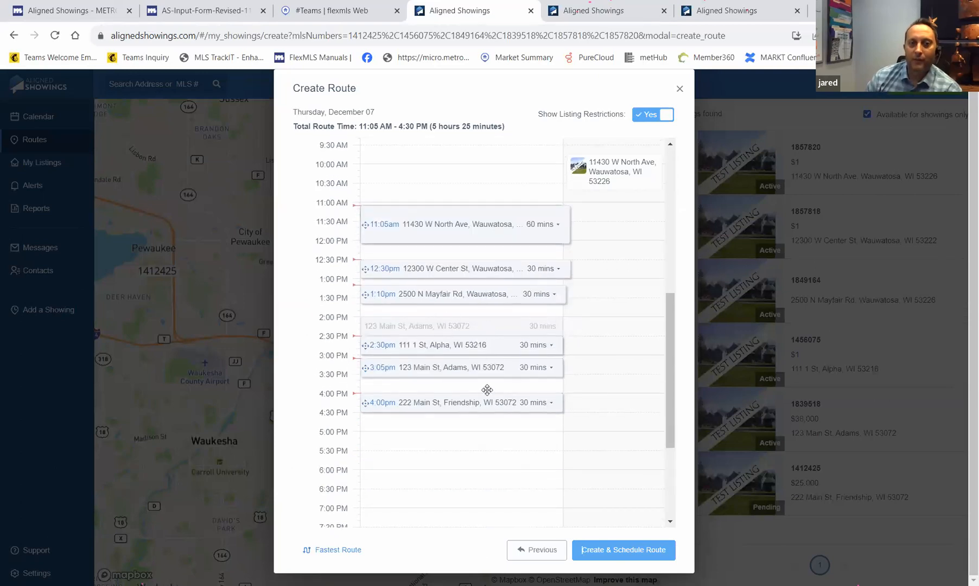
pyautogui.moveTo(465, 403); pyautogui.dragTo(462, 434)
pyautogui.moveTo(457, 370); pyautogui.dragTo(457, 406)
pyautogui.moveTo(456, 350); pyautogui.dragTo(457, 363)
pyautogui.scroll(6, 481, 336)
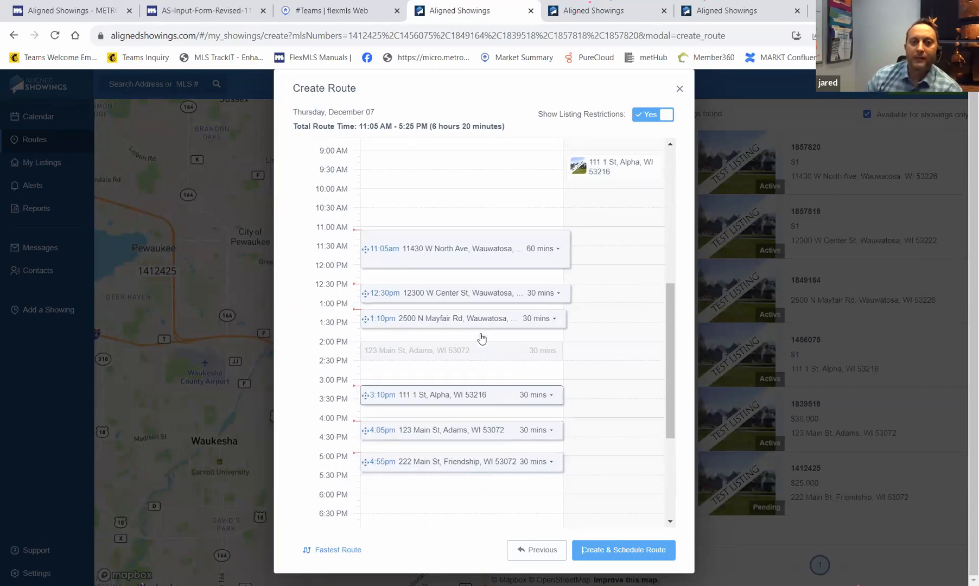
pyautogui.scroll(-5, 495, 320)
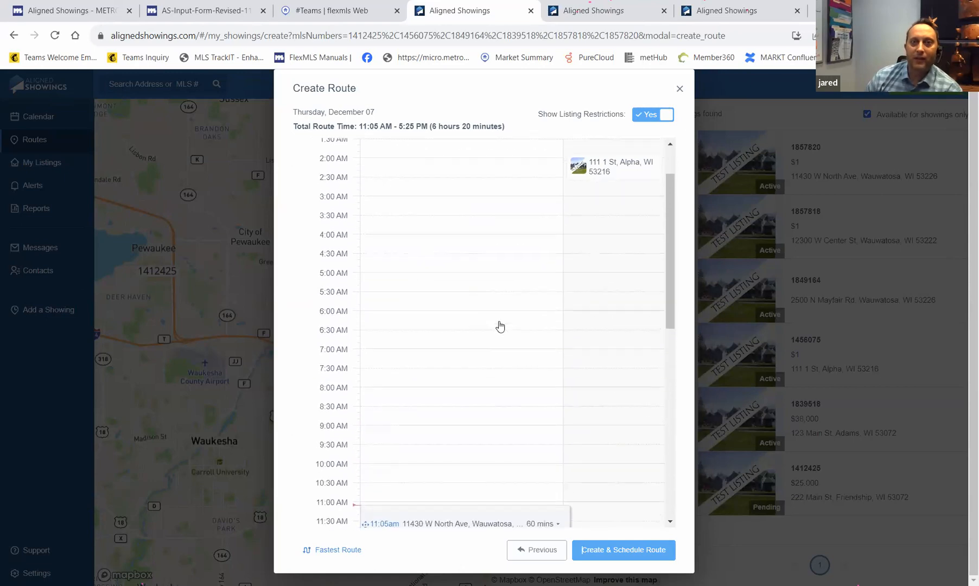
pyautogui.click(635, 555)
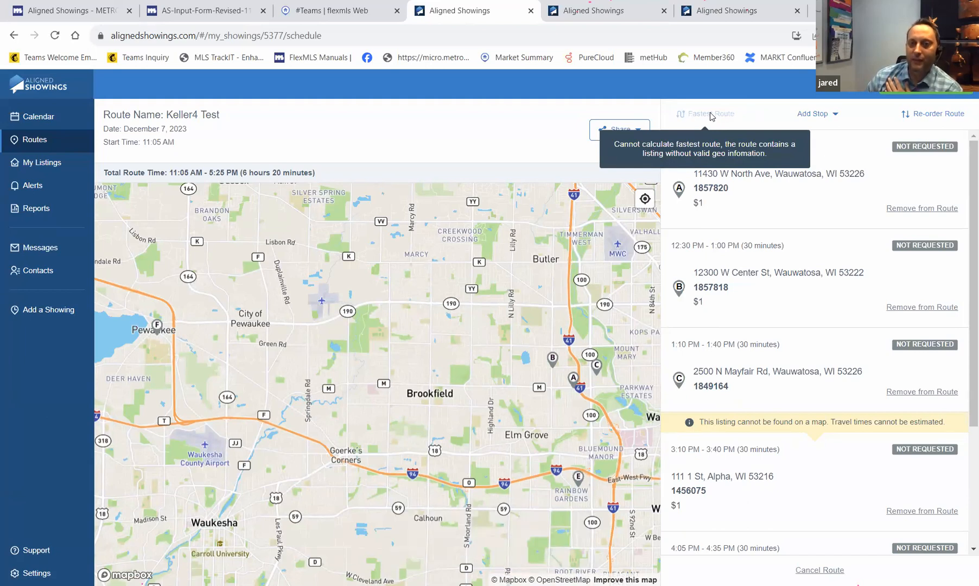
# - Open the Add Stop dropdown on the Keller4 Test route page
pyautogui.click(832, 113)
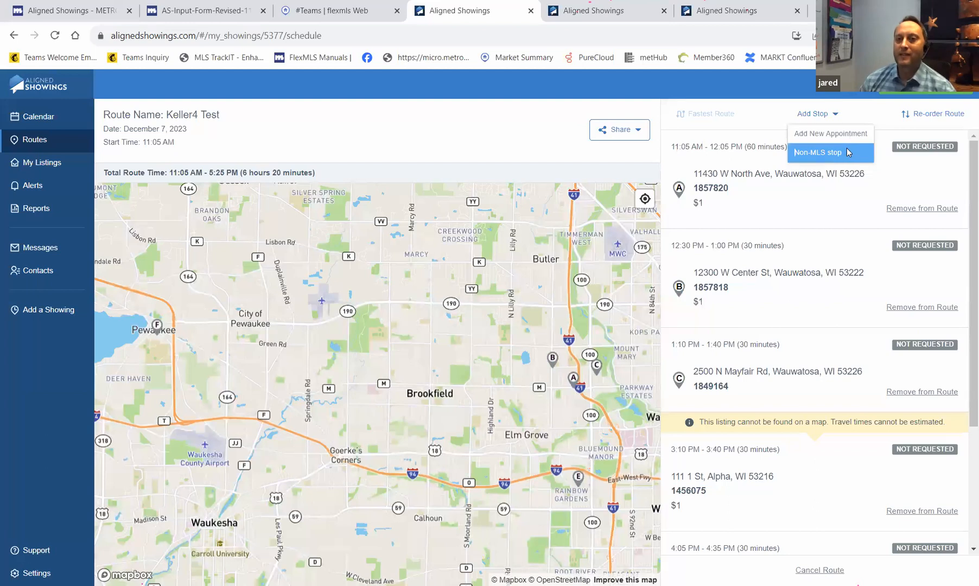
# - Add a non-MLS Starbucks stop at W Bluemound Rd, placed at 2:35pm in the route
pyautogui.click(847, 152)
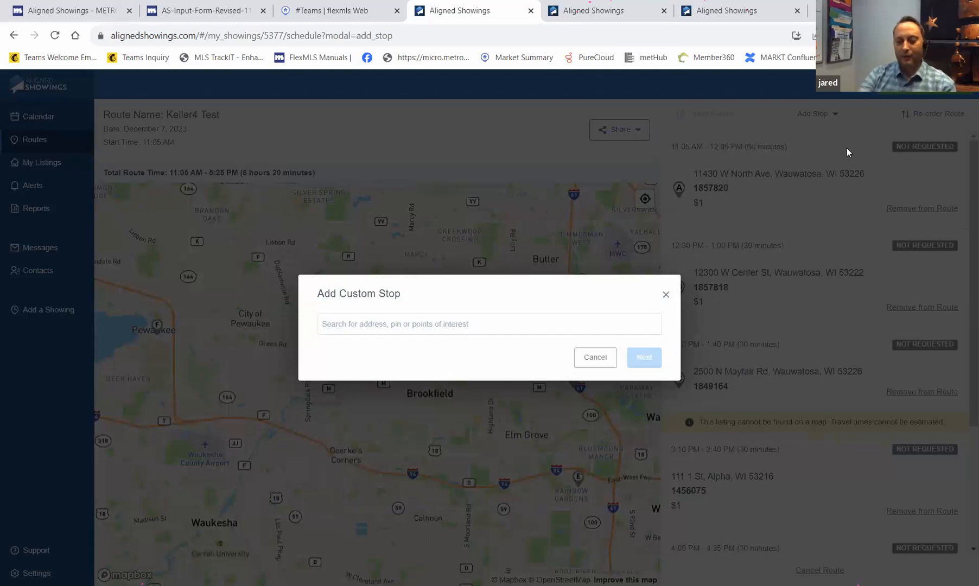
pyautogui.write('starbucks')
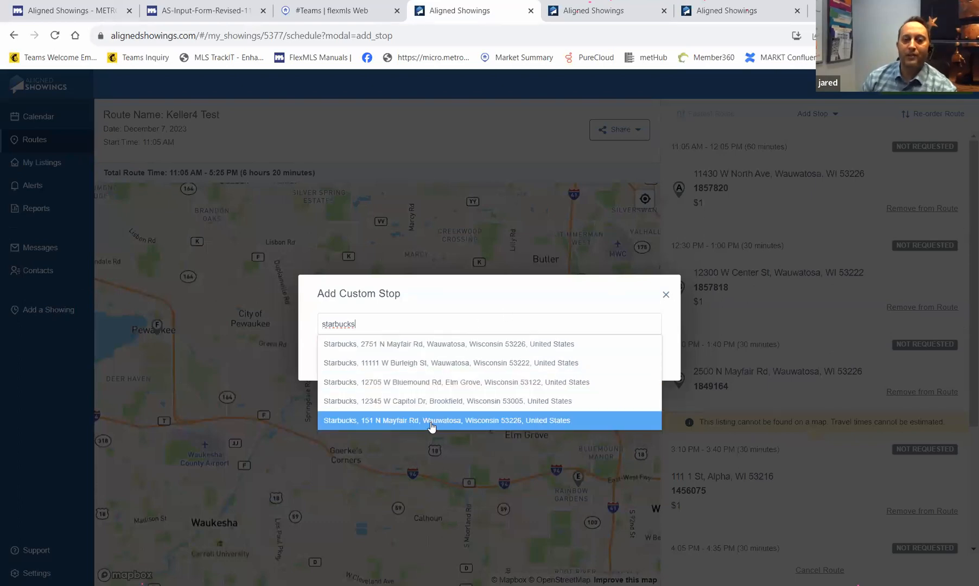
pyautogui.click(426, 387)
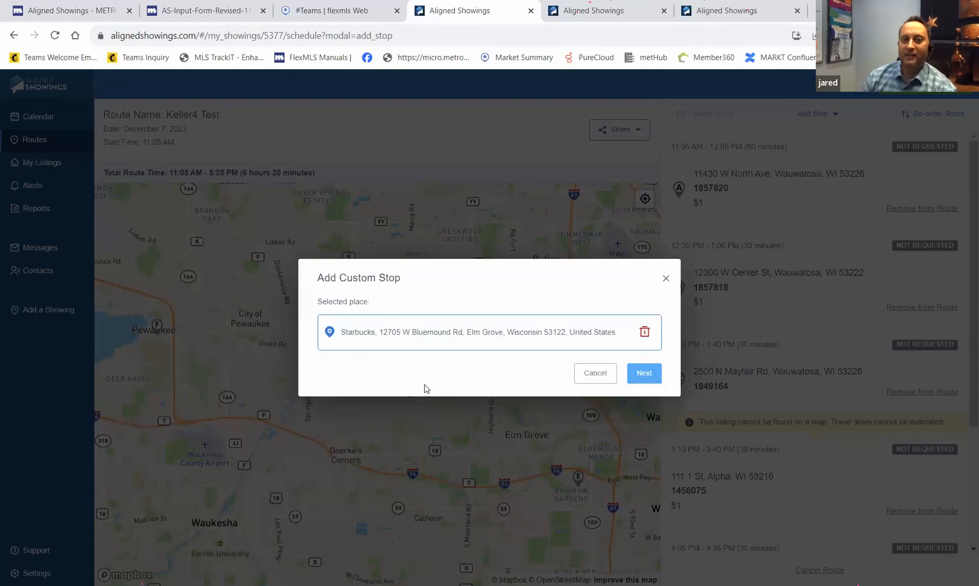
pyautogui.click(650, 381)
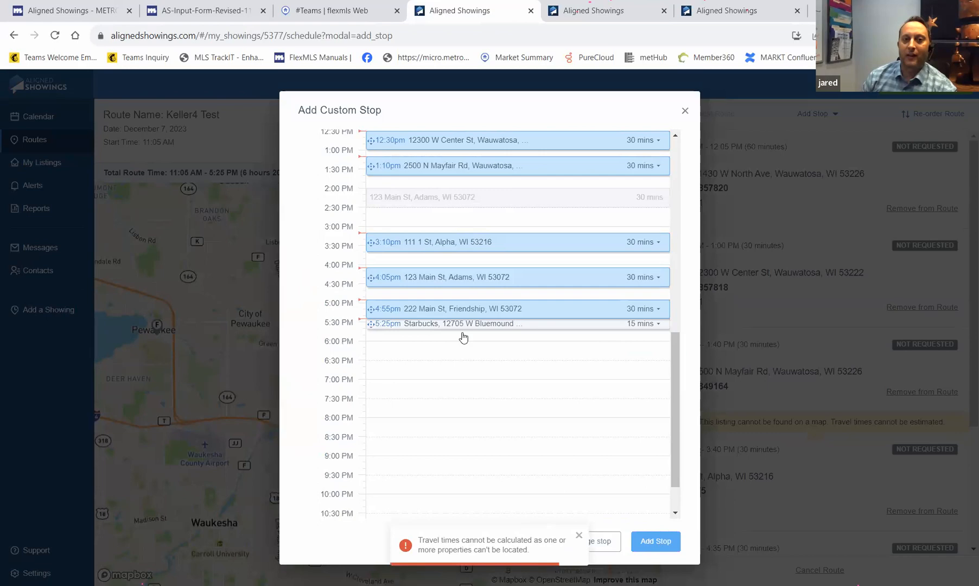
pyautogui.moveTo(462, 326); pyautogui.dragTo(462, 215)
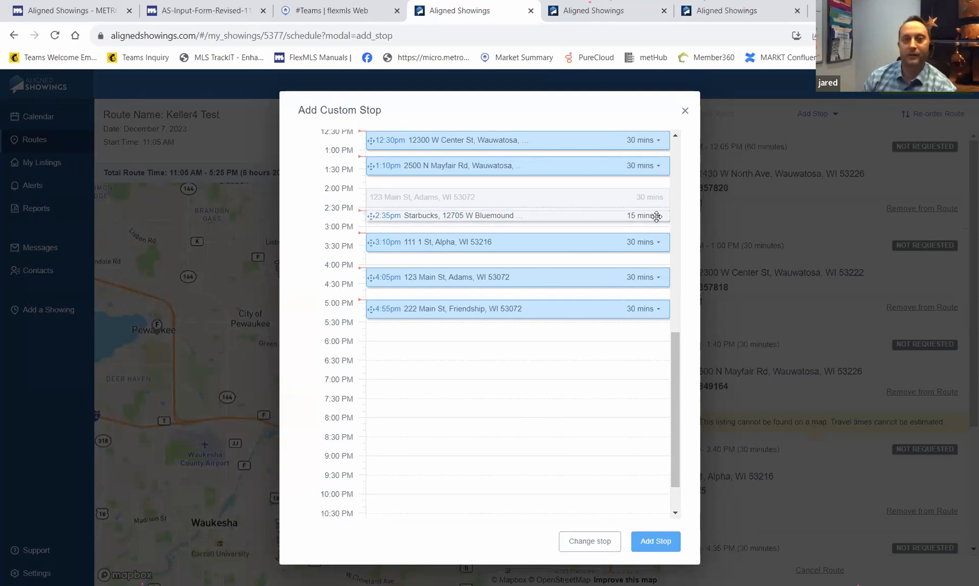
pyautogui.click(656, 541)
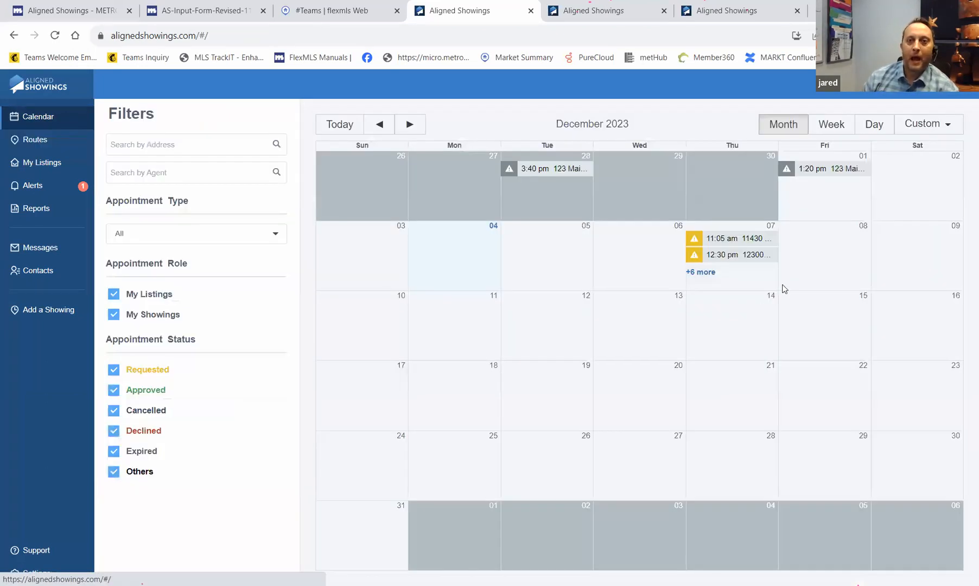
# - Expand the '+6 more' December 7 appointments in the calendar, then view Alerts
pyautogui.click(695, 273)
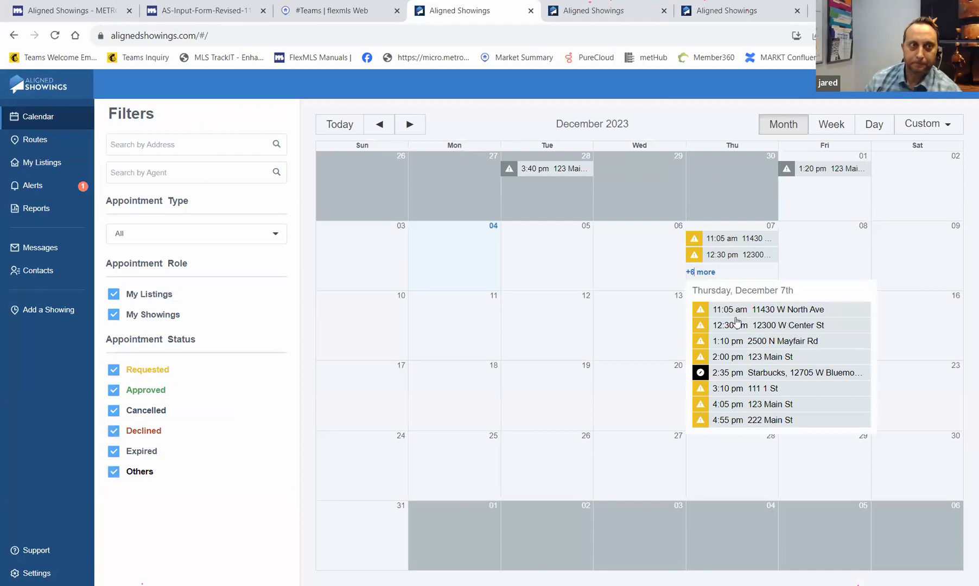
pyautogui.click(69, 189)
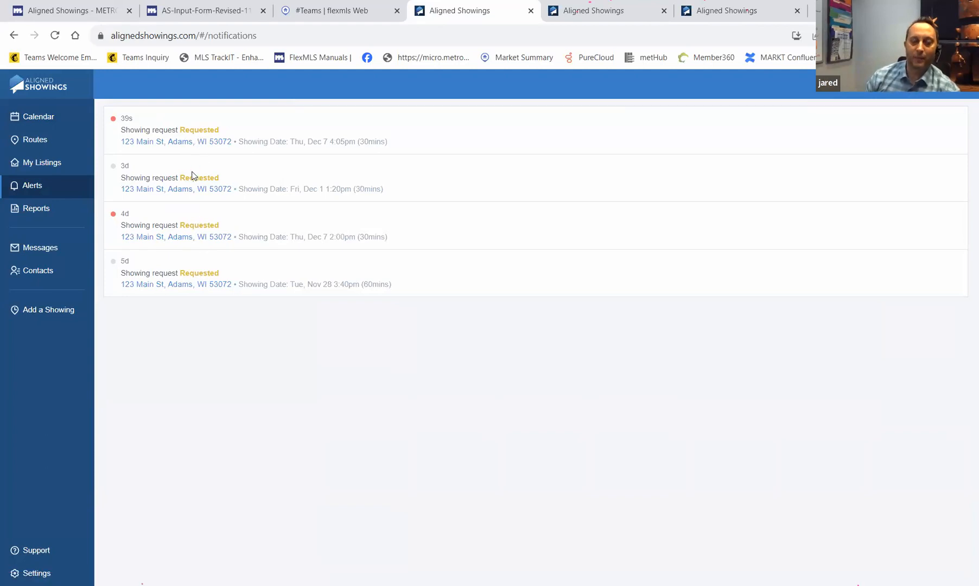
# - Open Messages to view the showing-request conversations
pyautogui.click(68, 249)
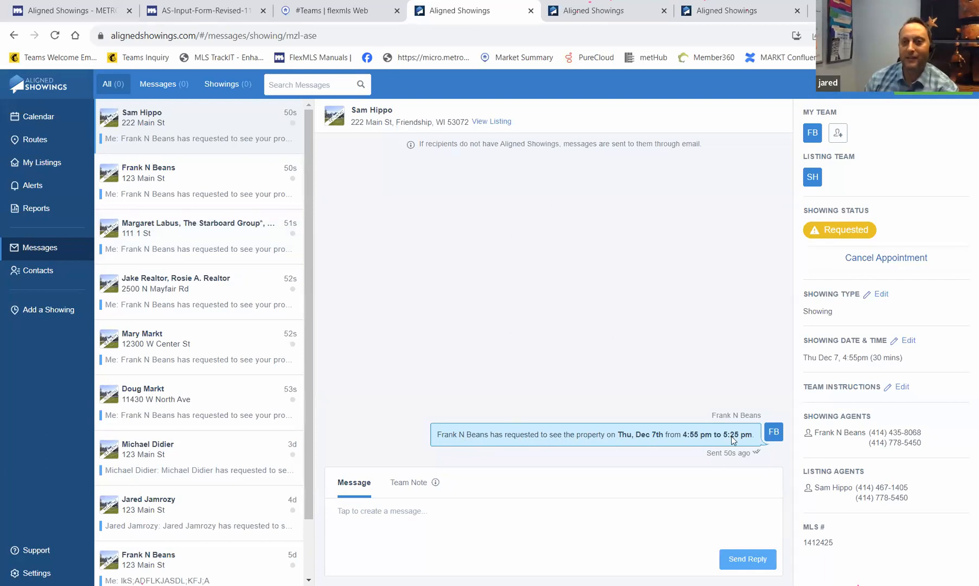
# - Check the FB and SH team agents' contact options, then view the upcoming routes list
pyautogui.click(813, 135)
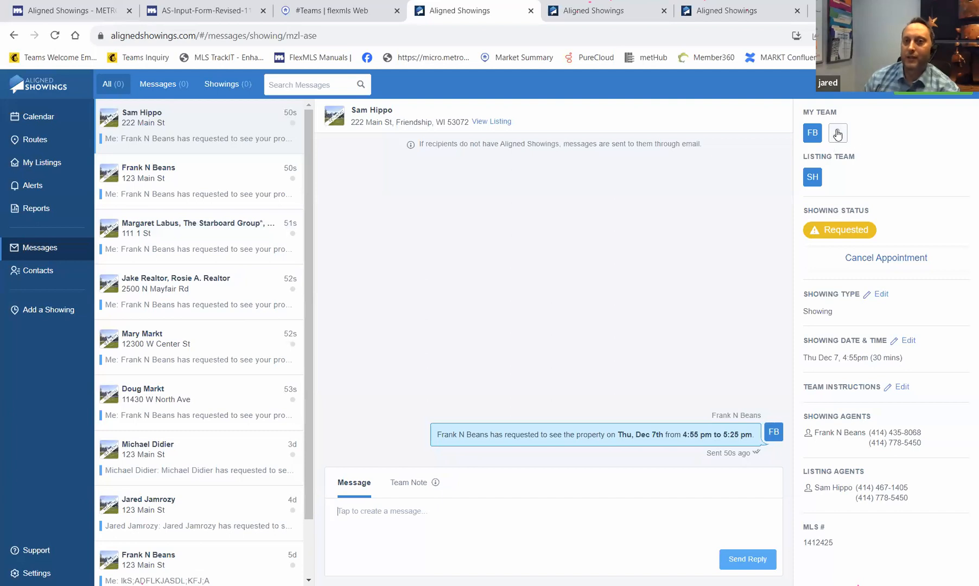
pyautogui.moveTo(815, 176)
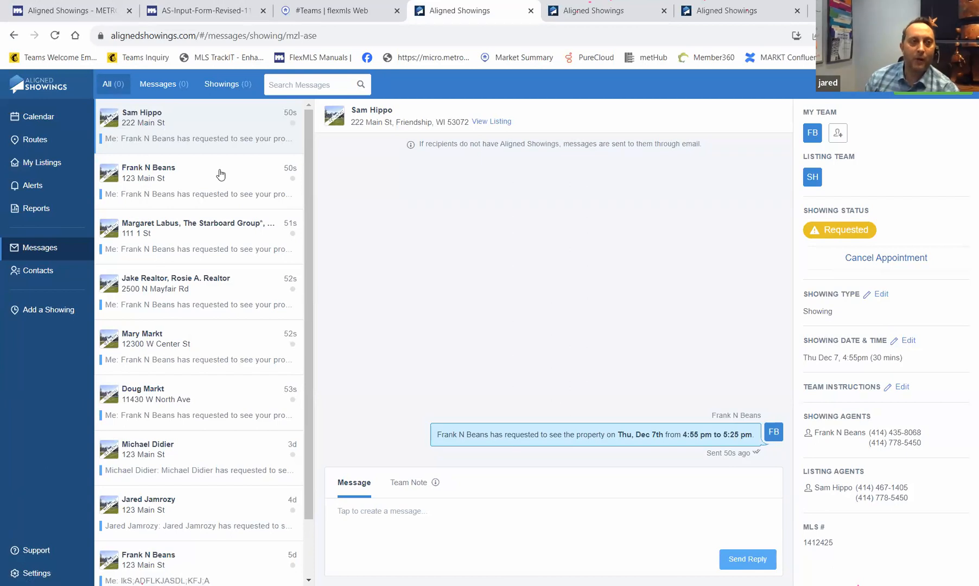
pyautogui.click(46, 141)
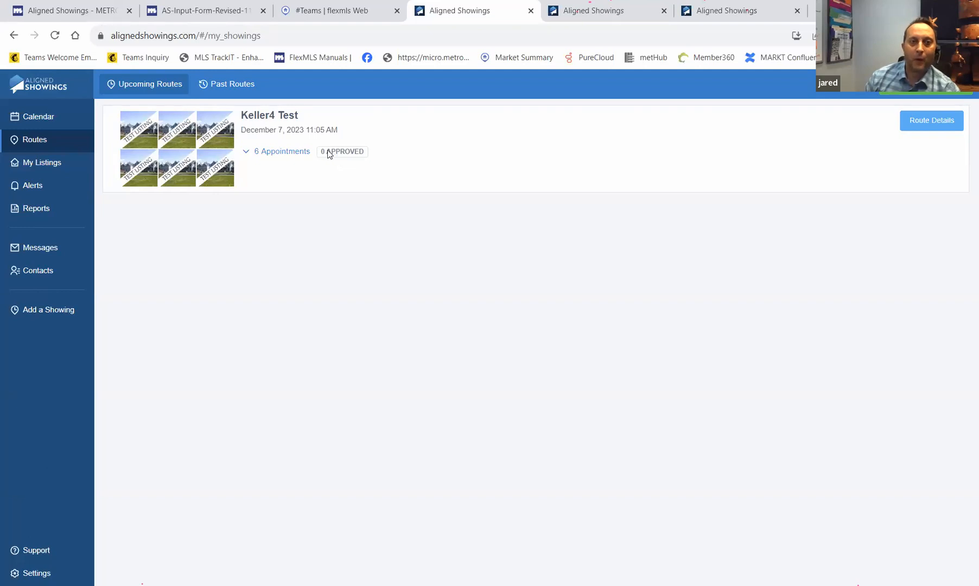
# - Open the Keller4 Test route details and expand its Share options
pyautogui.click(938, 124)
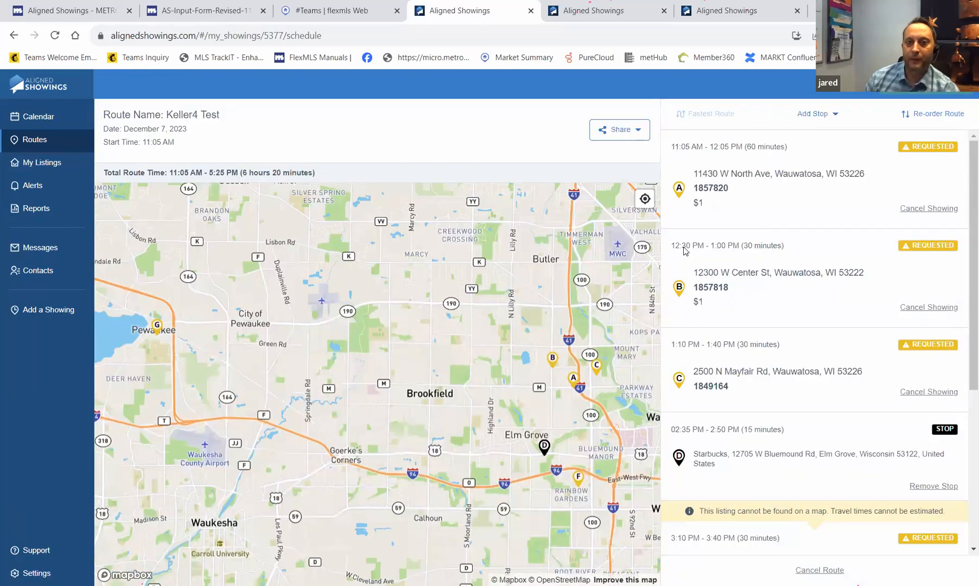
pyautogui.click(642, 135)
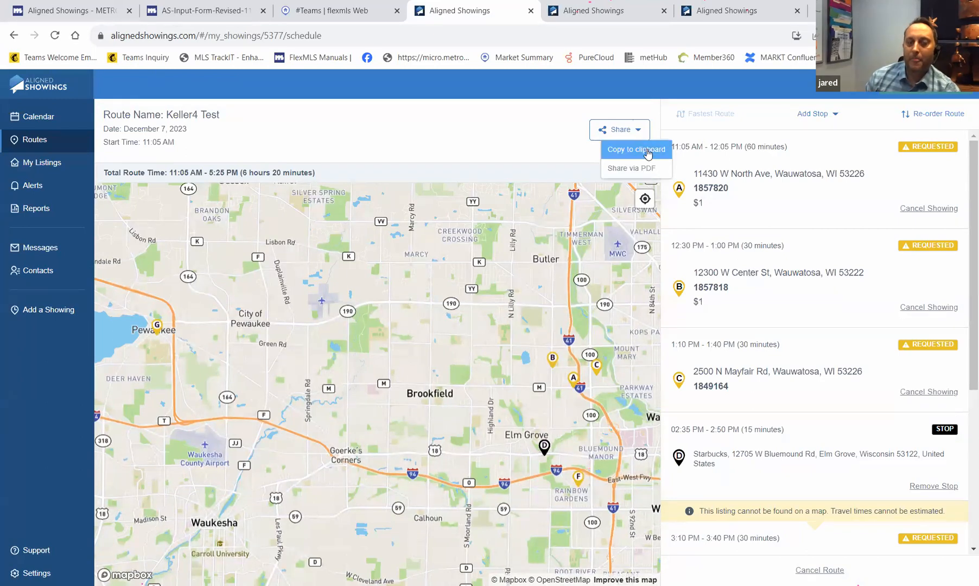
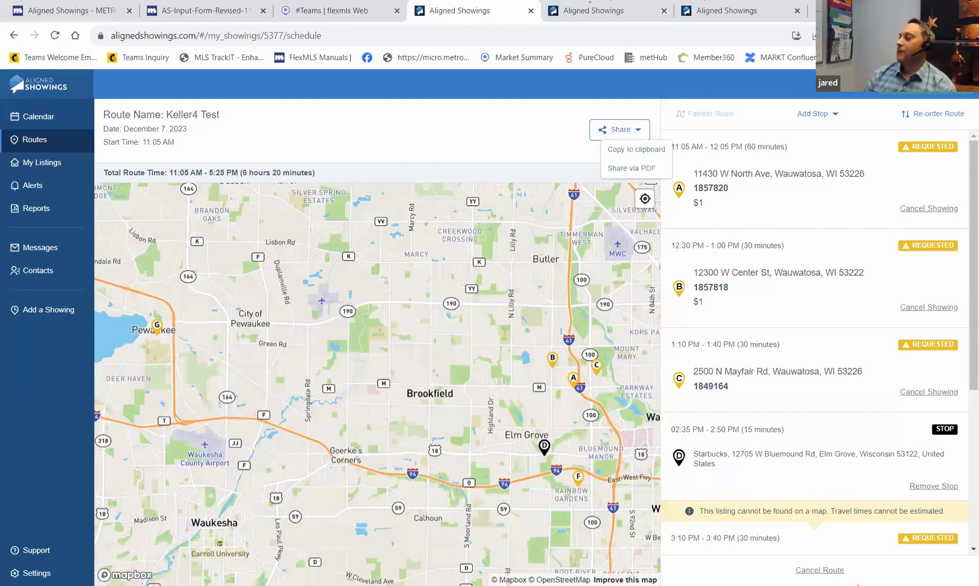
# - Go to My Listings to see the agent's active $38,000 listing at 123 Main St
pyautogui.click(49, 166)
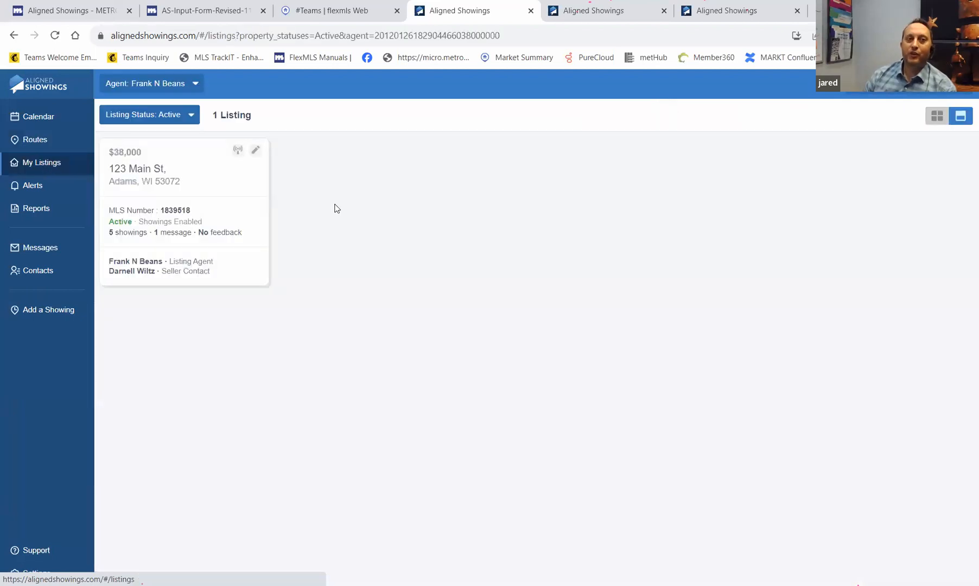
# - Switch the Agent filter to the team and open 1 Test Listing Ln's Office Involvement setup
pyautogui.click(173, 85)
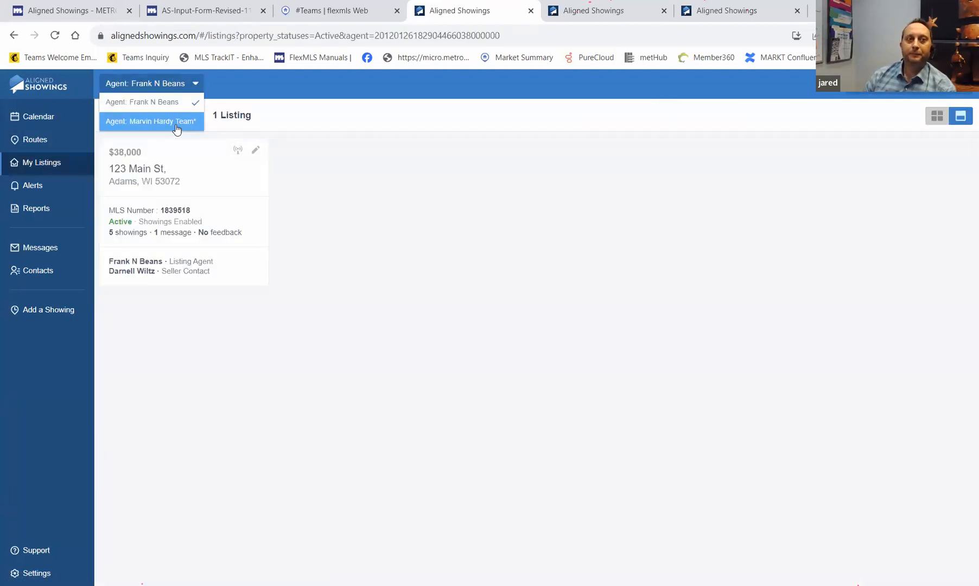
pyautogui.click(177, 123)
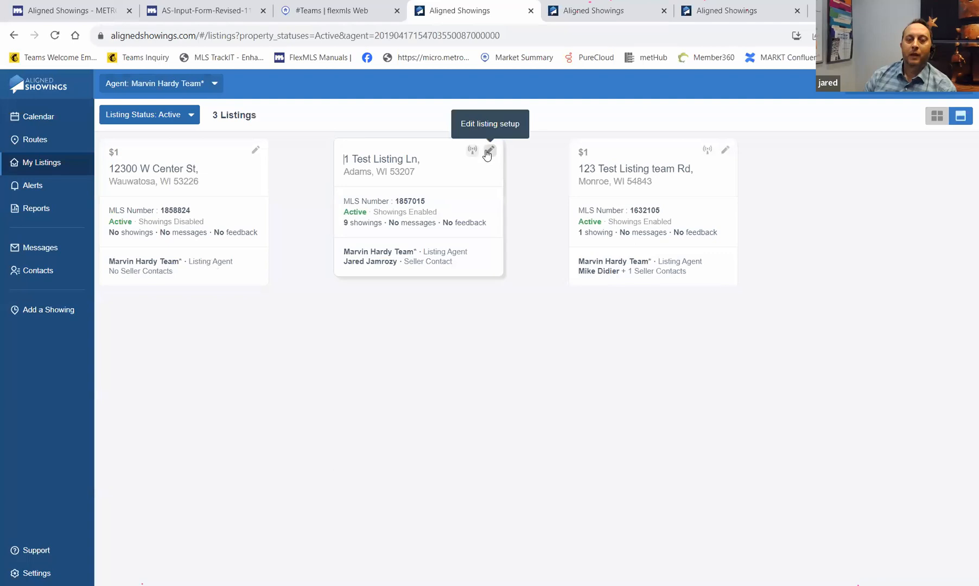
pyautogui.click(490, 149)
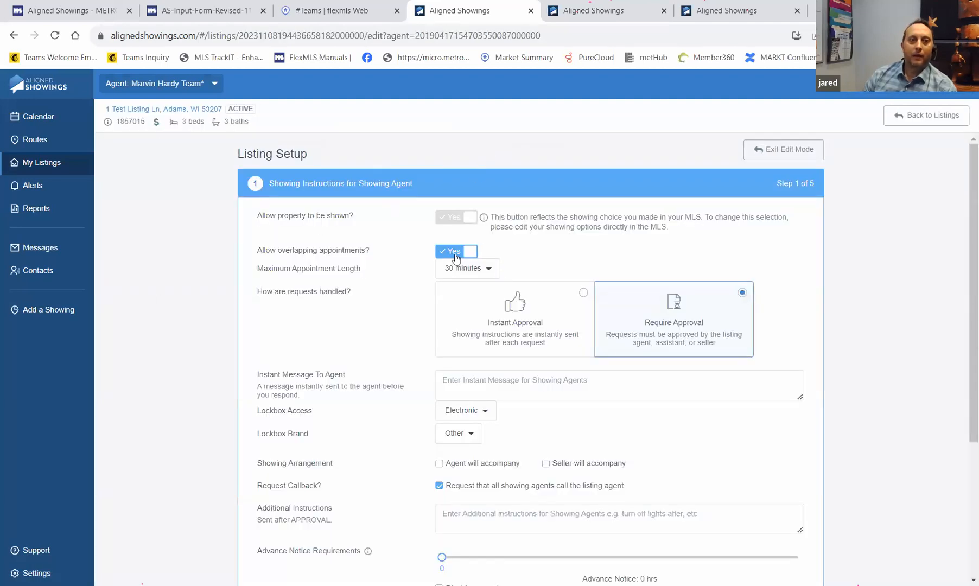
pyautogui.scroll(-4, 453, 260)
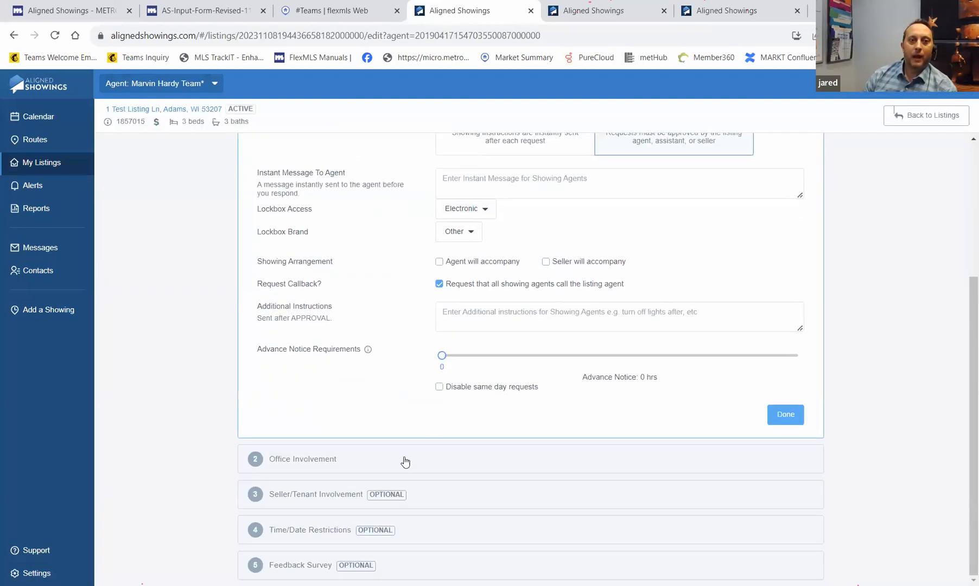
pyautogui.click(325, 462)
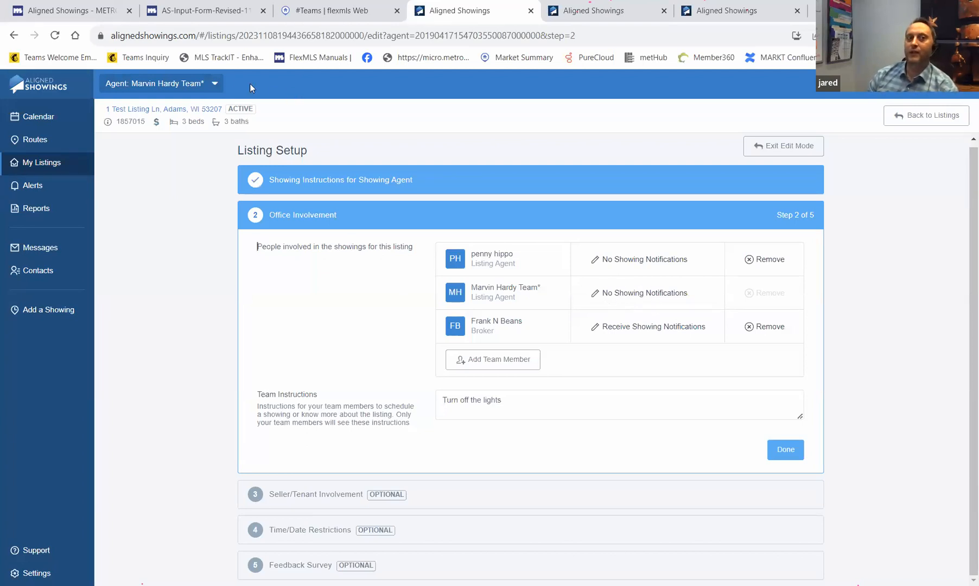
# - Open the Agent dropdown to see which agents' listings can be managed
pyautogui.click(216, 86)
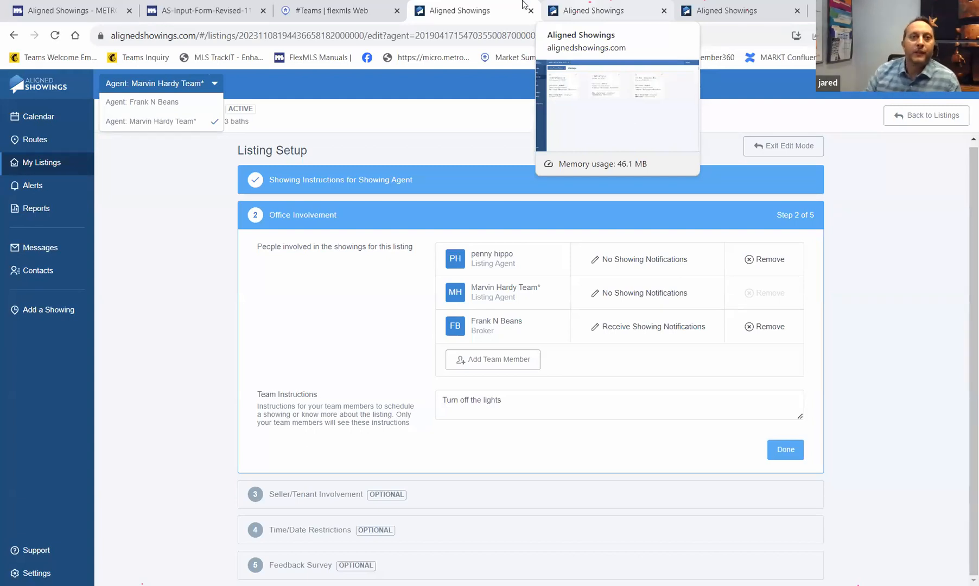
# - In Flexmls, edit listing 1857820's Listing Information and tick Showing Service under Details
pyautogui.click(314, 11)
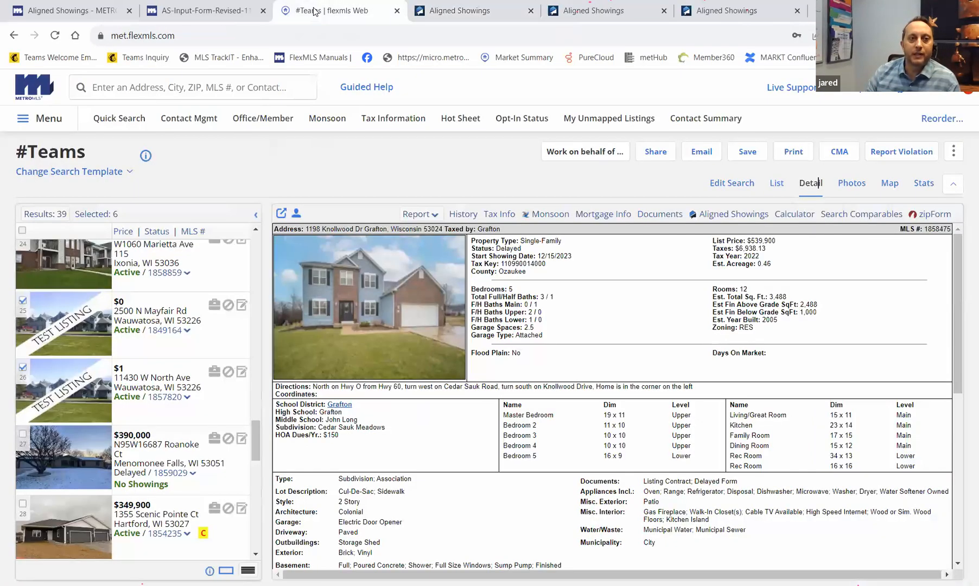
pyautogui.click(186, 398)
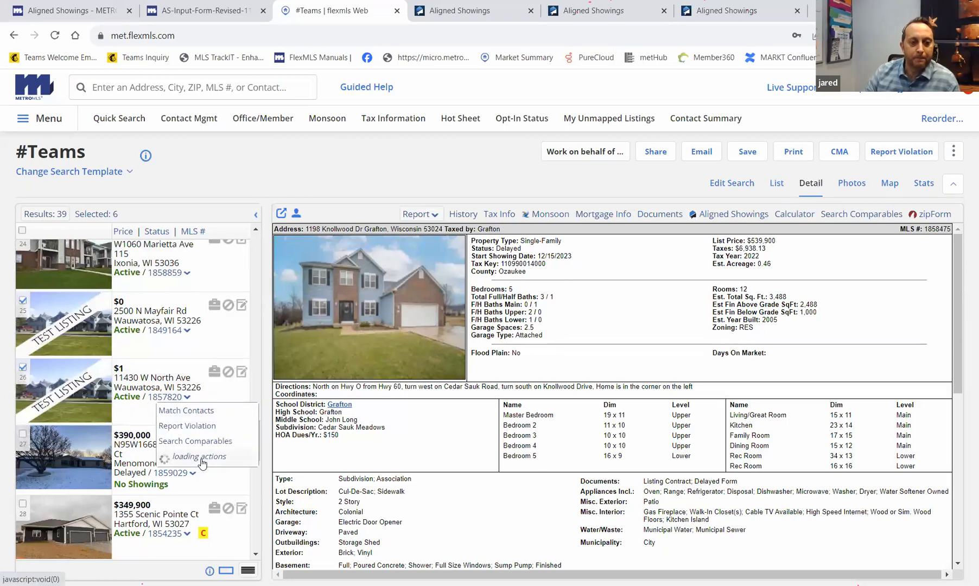
pyautogui.click(179, 471)
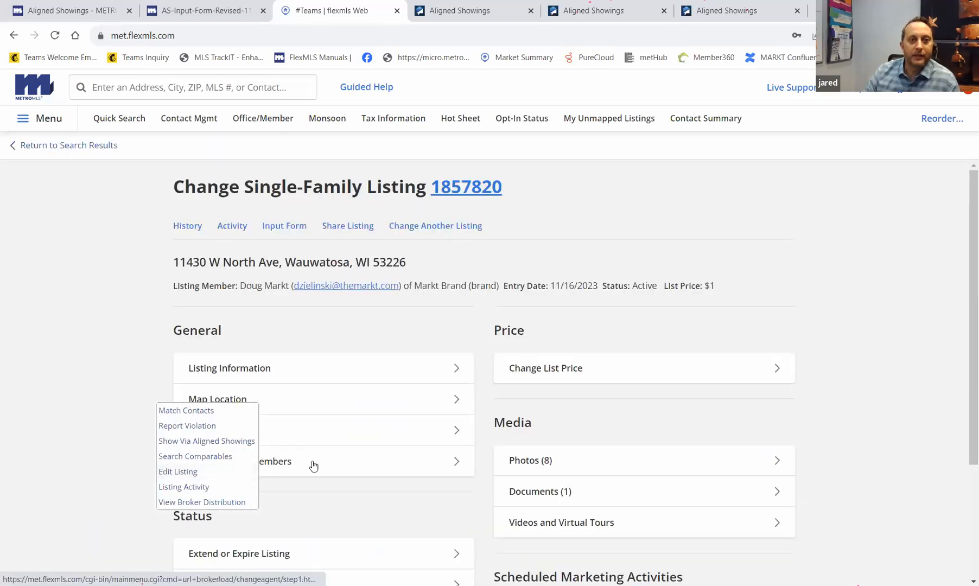
pyautogui.click(236, 374)
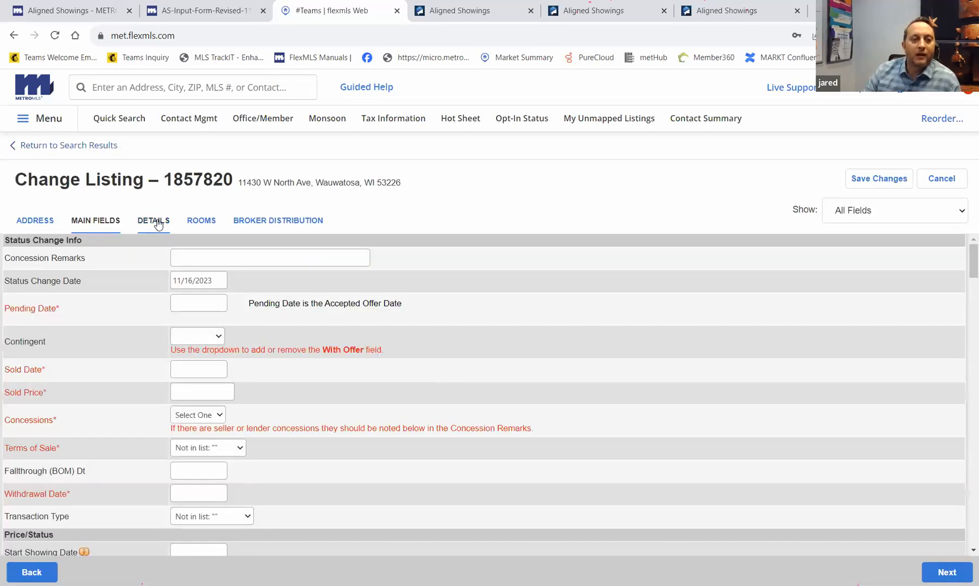
pyautogui.click(157, 223)
pyautogui.click(95, 261)
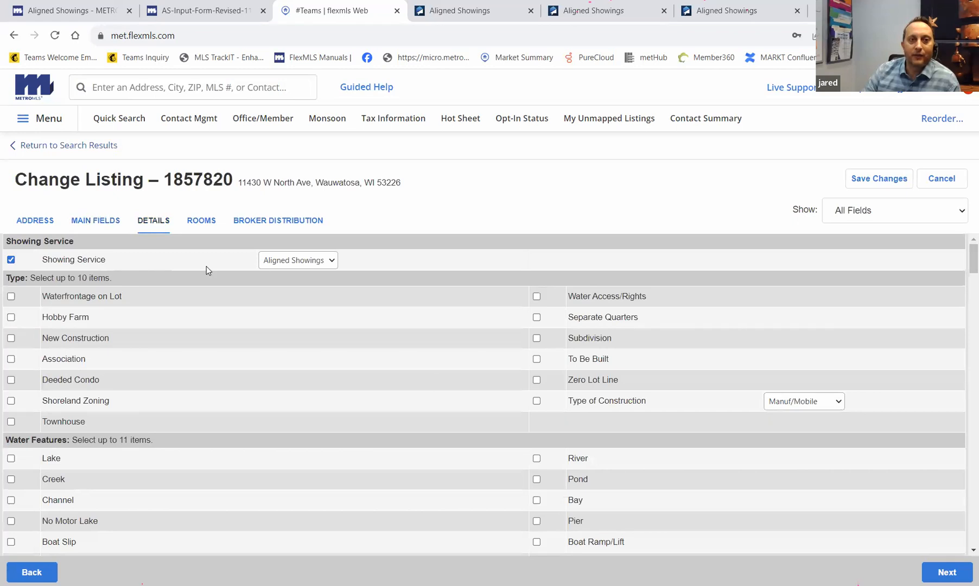
pyautogui.click(332, 262)
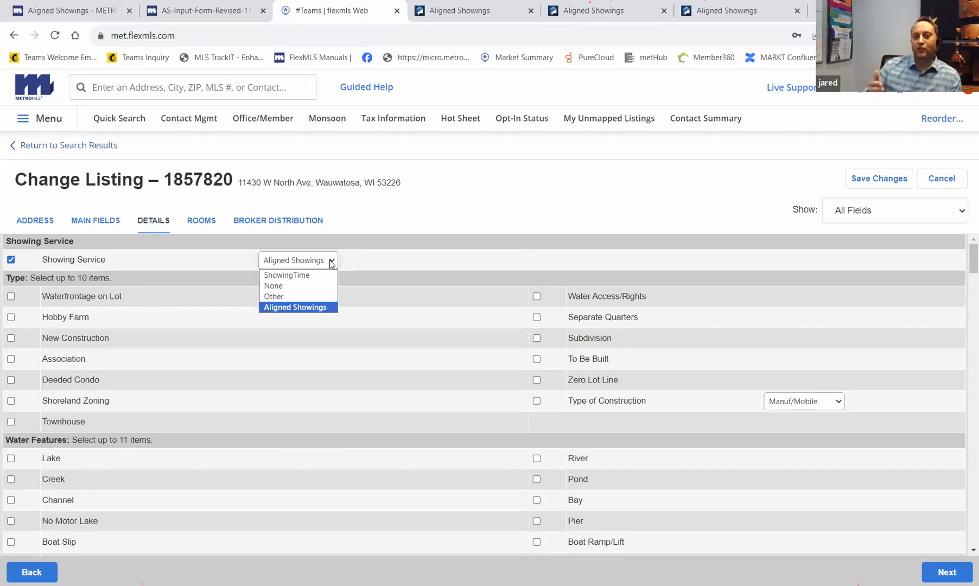
pyautogui.click(303, 308)
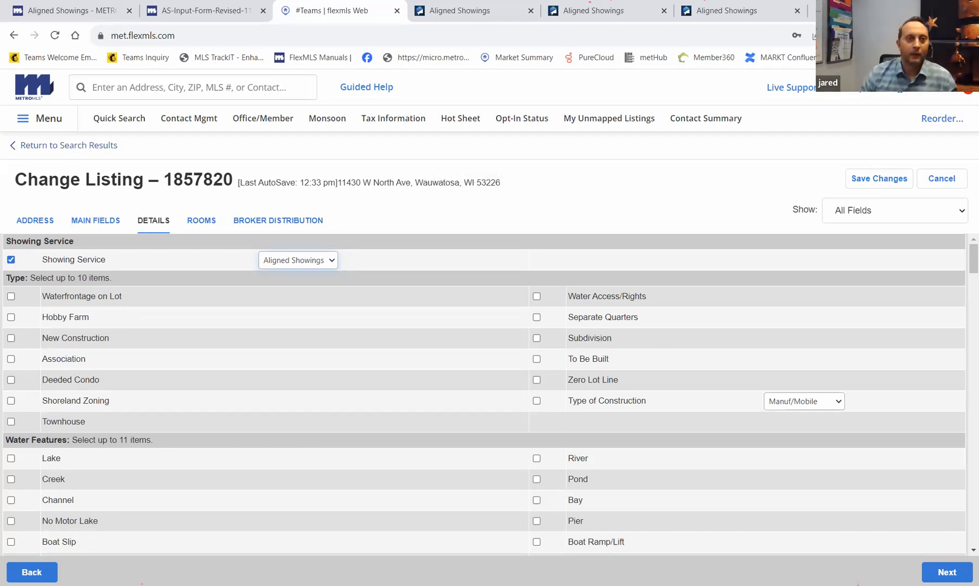
# - Leave the unsaved Flexmls change form for the search results and return to Aligned Showings
pyautogui.click(485, 9)
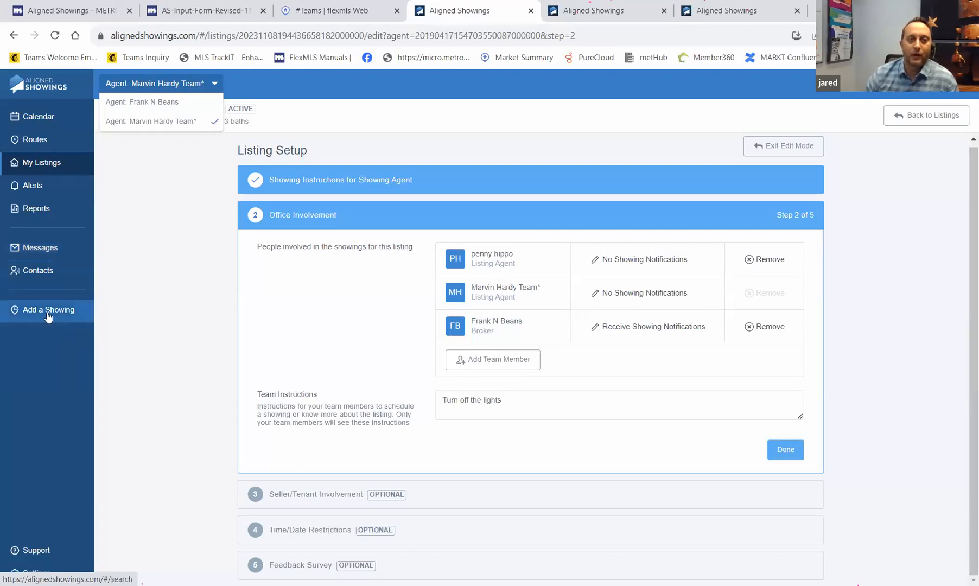
pyautogui.click(326, 10)
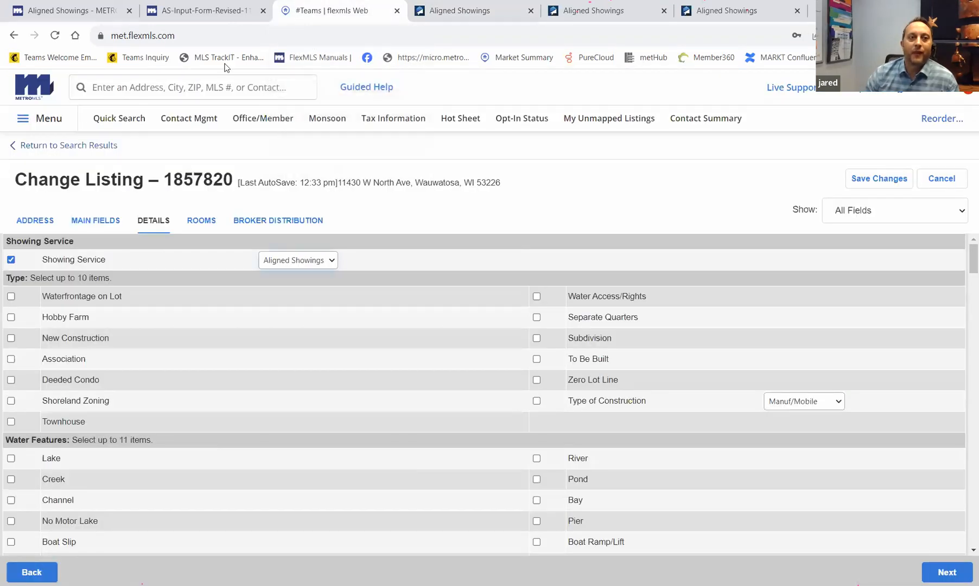
pyautogui.click(41, 147)
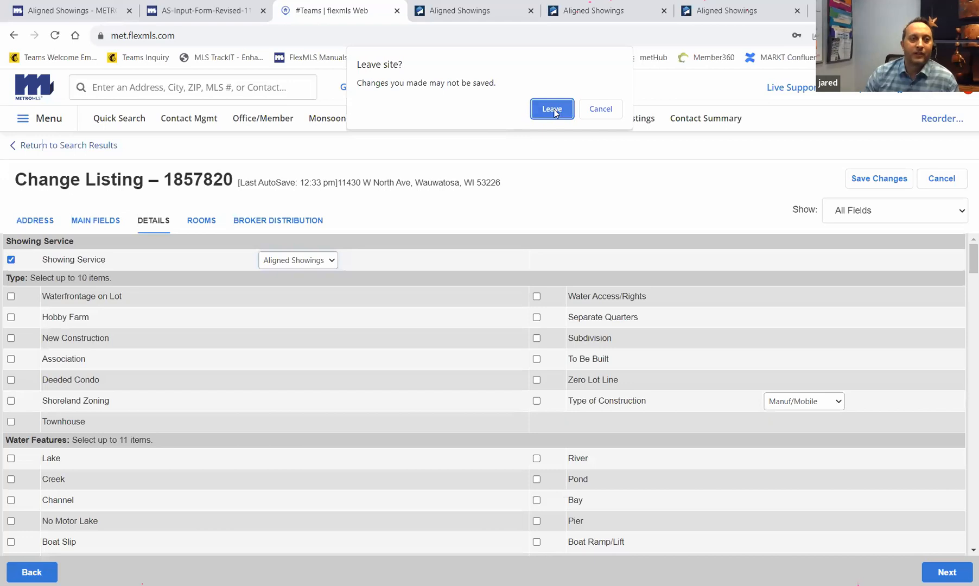
pyautogui.press('Return')
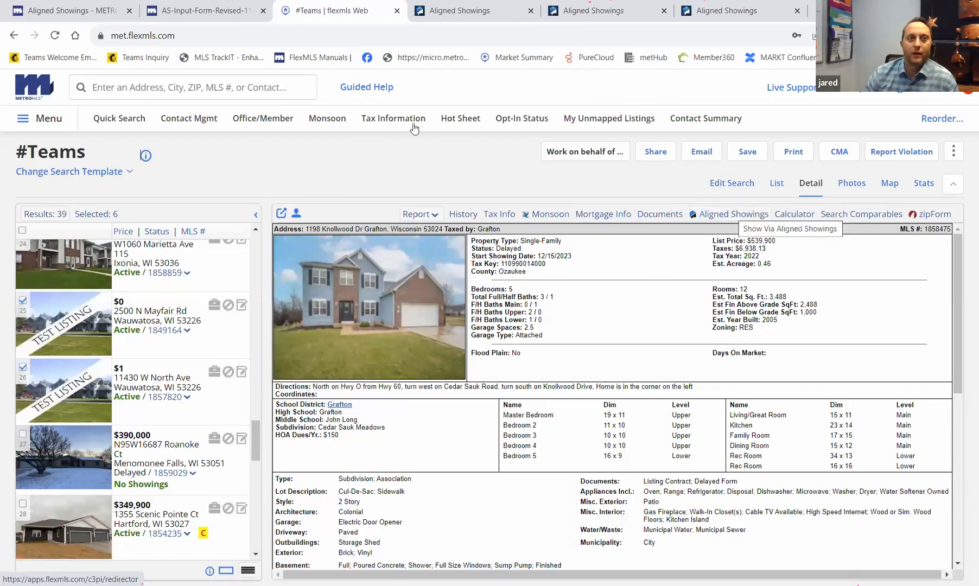
pyautogui.click(454, 12)
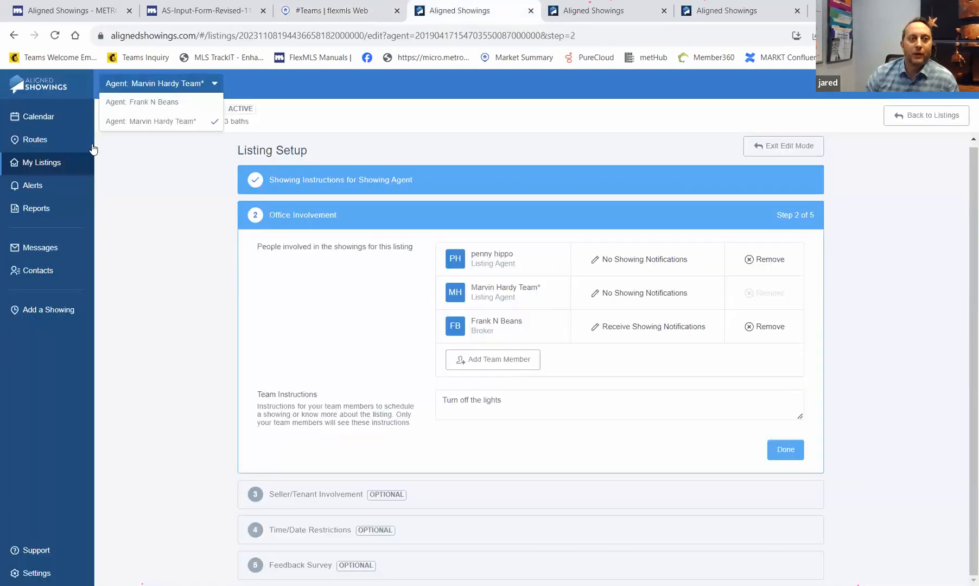
# - Start a new showing and choose listing 1857015 (1 Test Listing Ln)
pyautogui.click(48, 314)
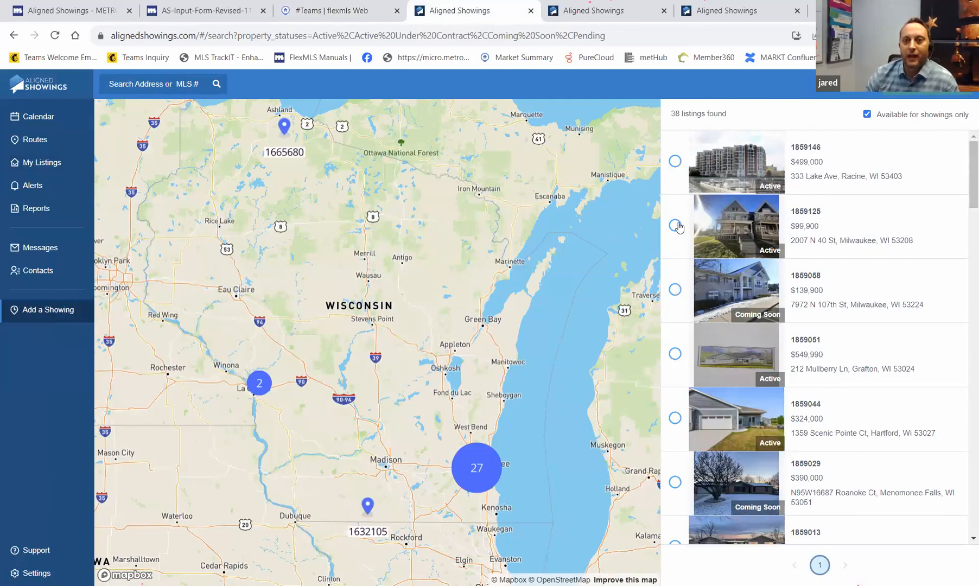
pyautogui.scroll(-8, 695, 375)
pyautogui.scroll(-10, 711, 439)
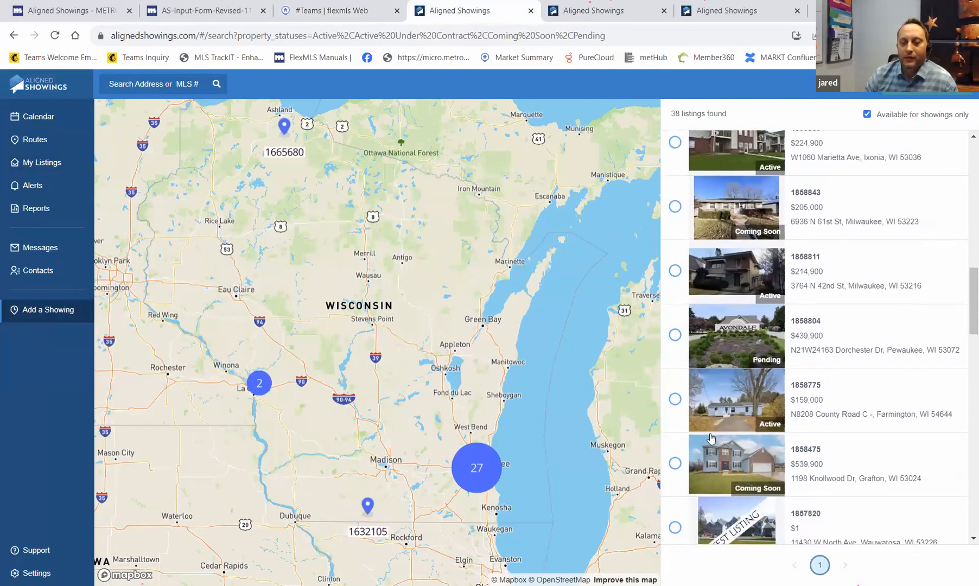
pyautogui.click(676, 300)
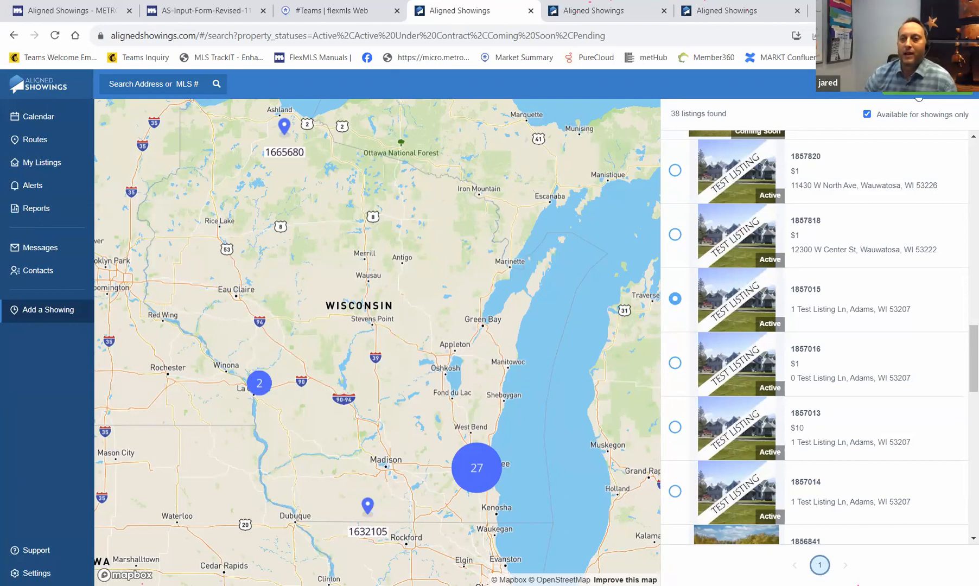
# - Set the showing date to December 14th with type Return Showing, then continue
pyautogui.click(918, 90)
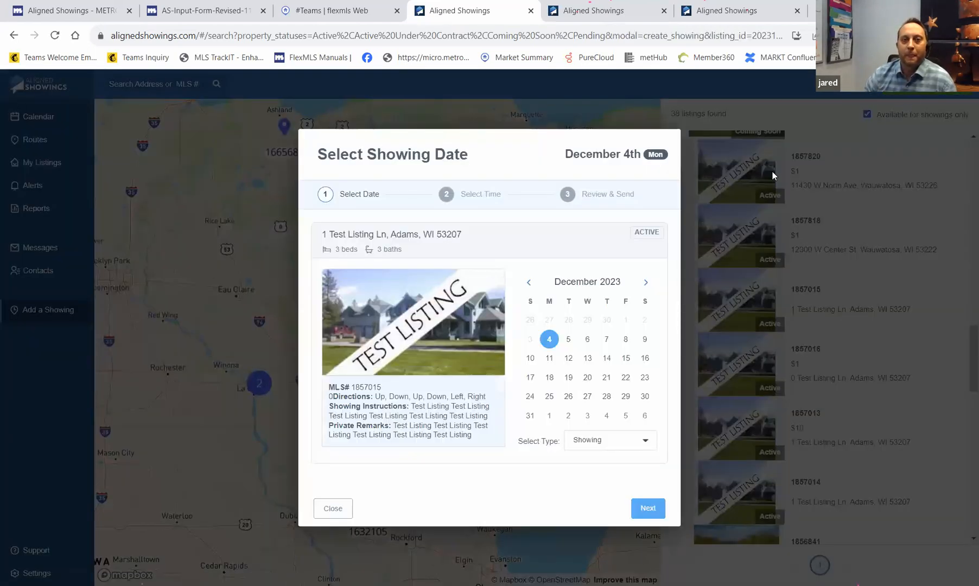
pyautogui.click(607, 359)
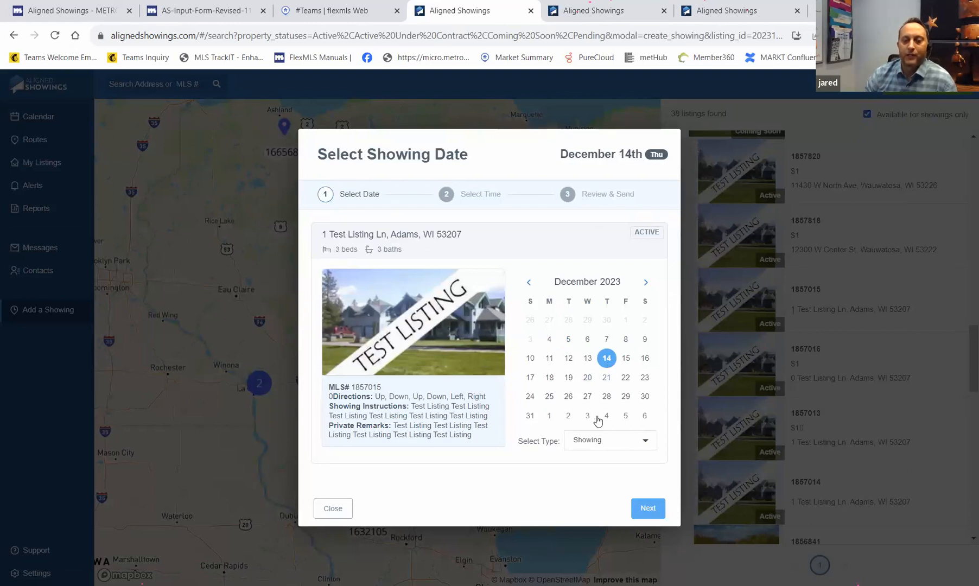
pyautogui.click(586, 445)
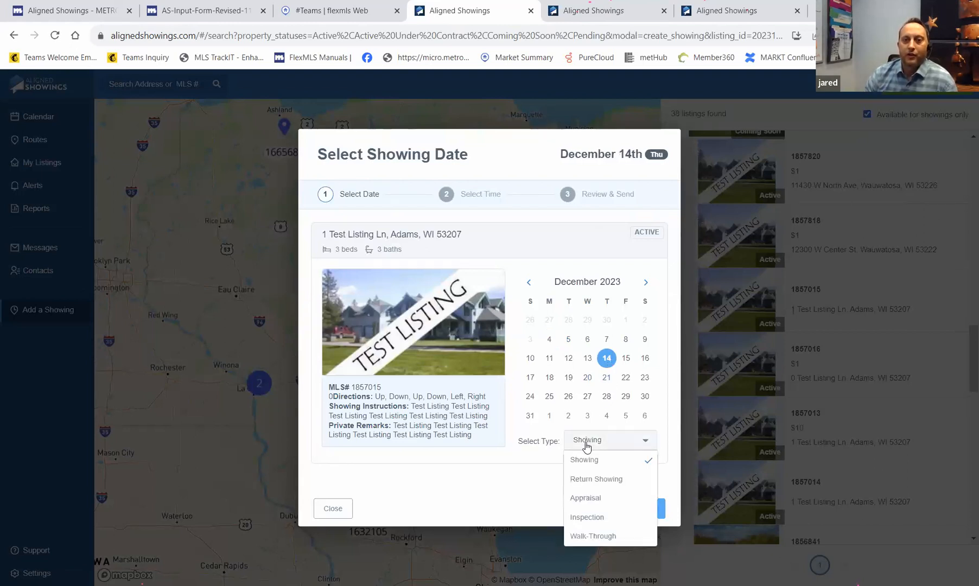
pyautogui.click(592, 479)
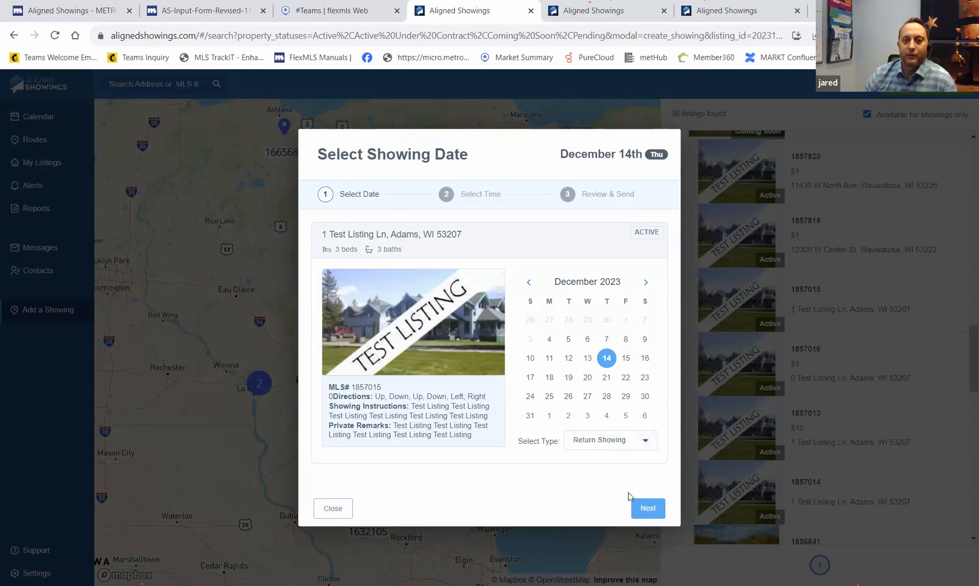
pyautogui.click(649, 509)
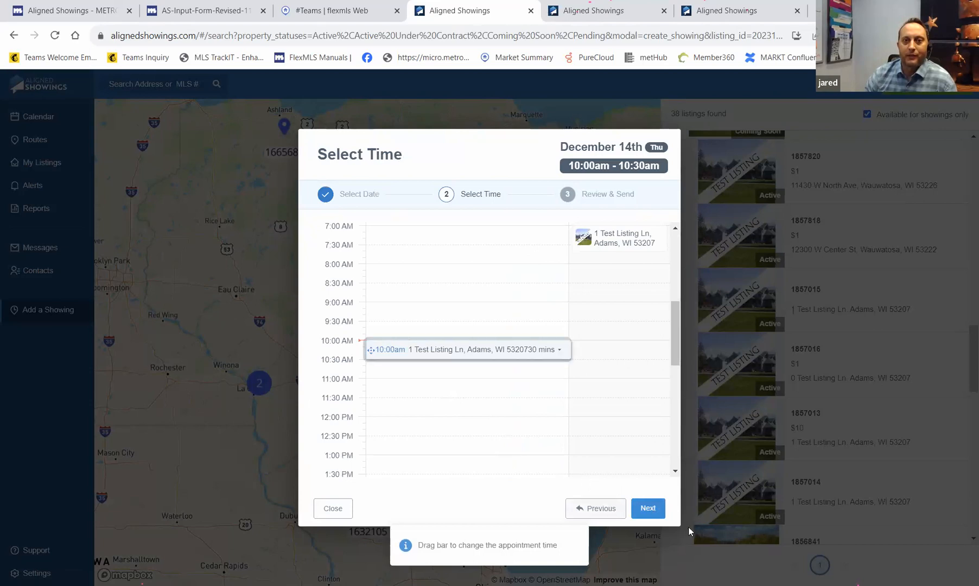
# - Accept the 10:00am–10:30am slot on December 14th and send the request without a message
pyautogui.click(646, 513)
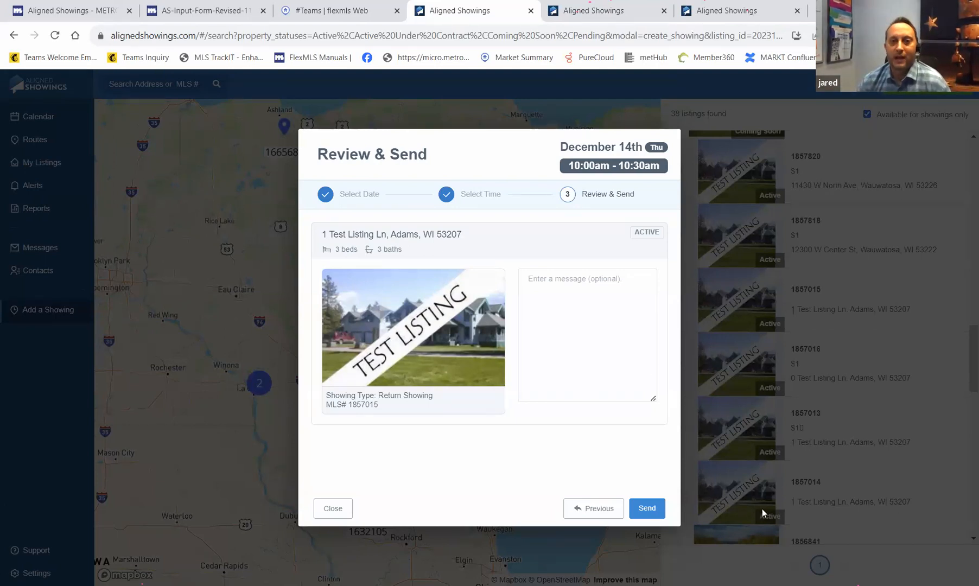
pyautogui.click(648, 509)
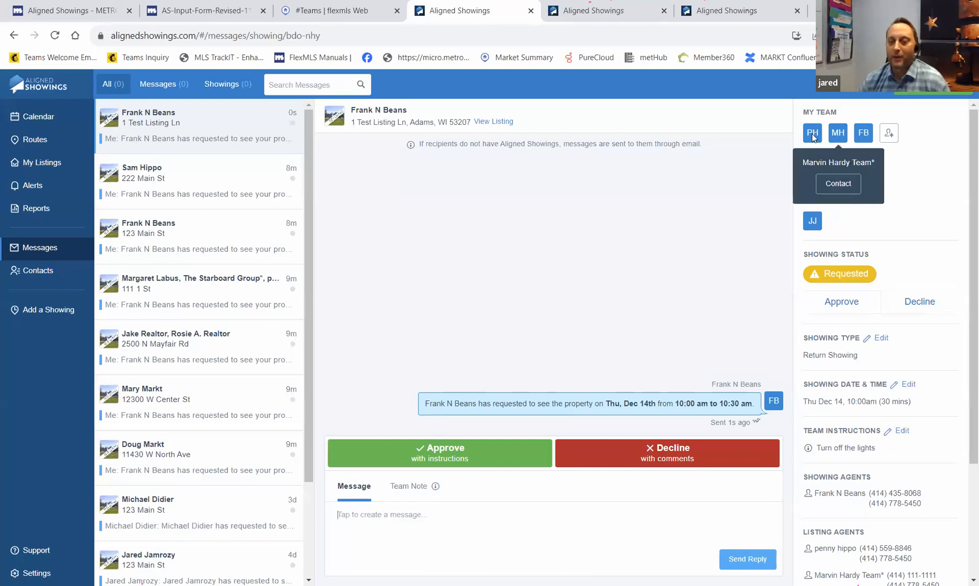
# - Check the team avatars and details panel, then open Contacts listing all 9,410 agents
pyautogui.moveTo(813, 137)
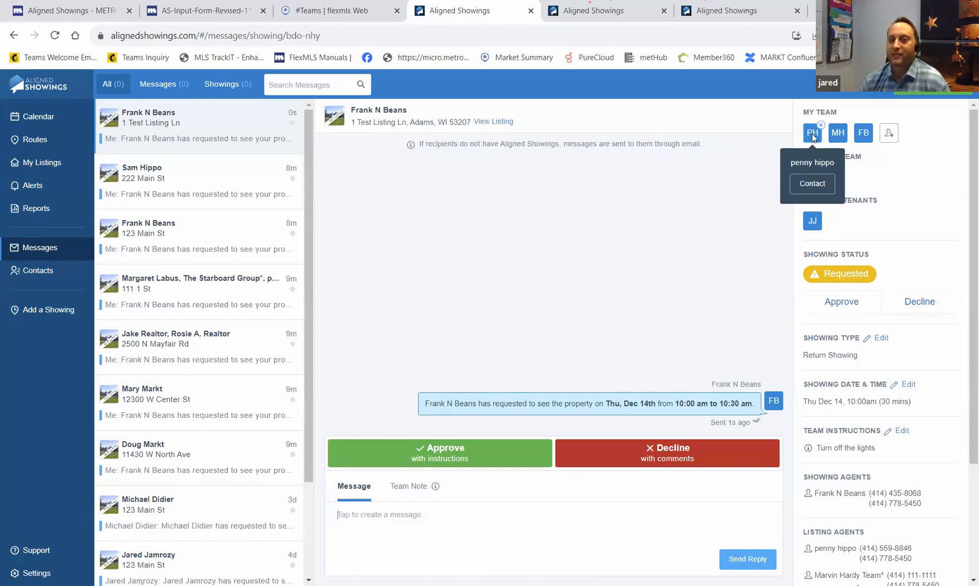
pyautogui.moveTo(862, 136)
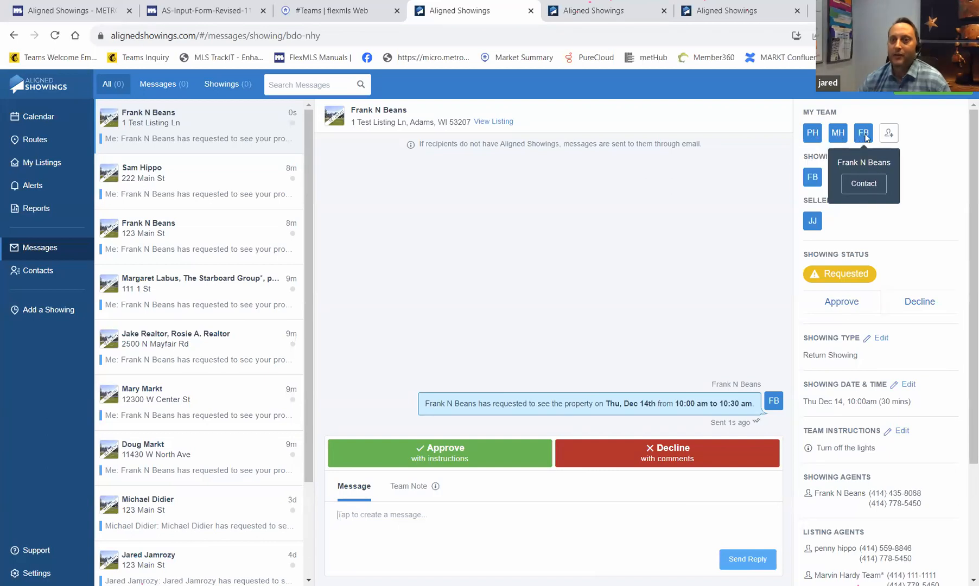
pyautogui.moveTo(817, 222)
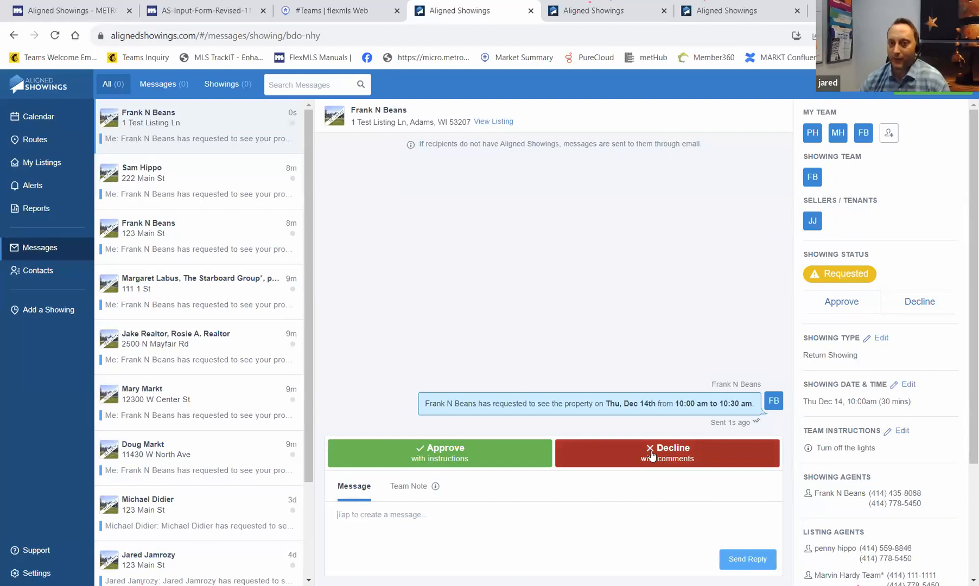
pyautogui.scroll(-3, 870, 520)
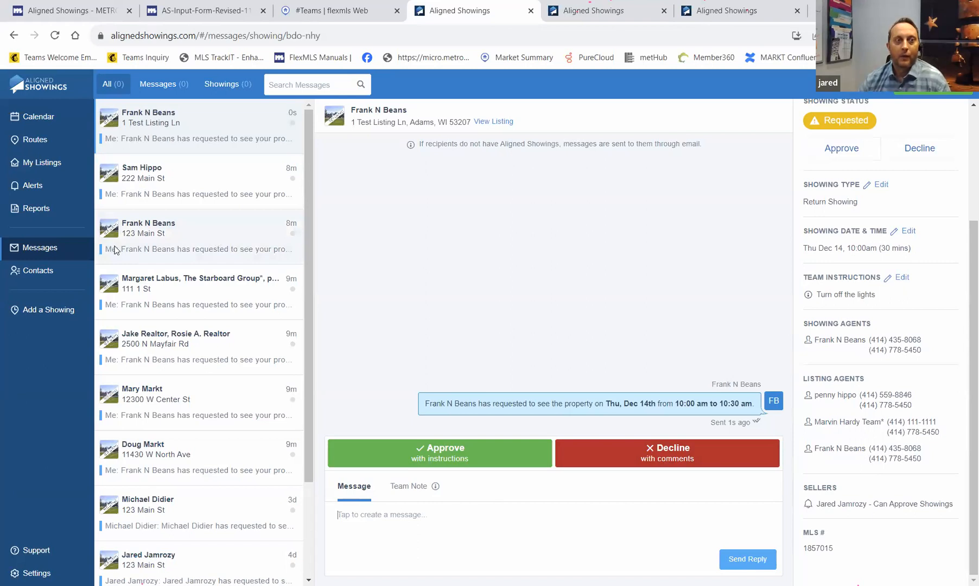
pyautogui.click(52, 275)
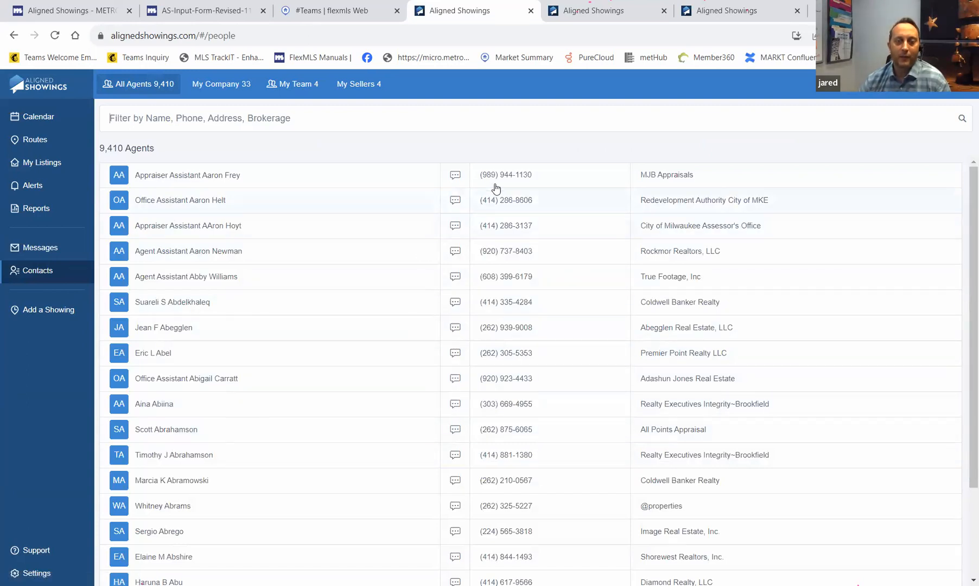
# - Browse the My Company, My Team and My Sellers contact lists, then return to My Listings
pyautogui.click(216, 87)
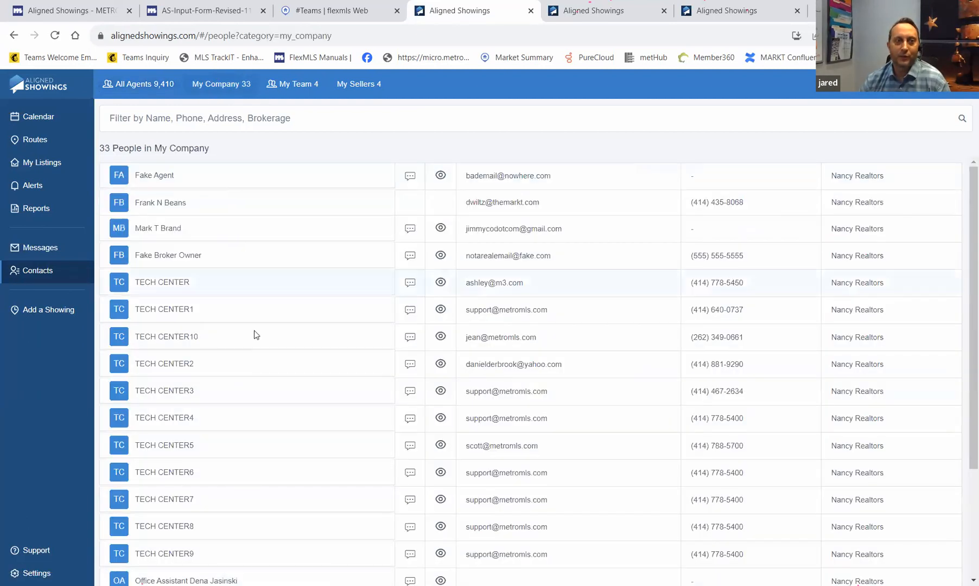
pyautogui.click(292, 88)
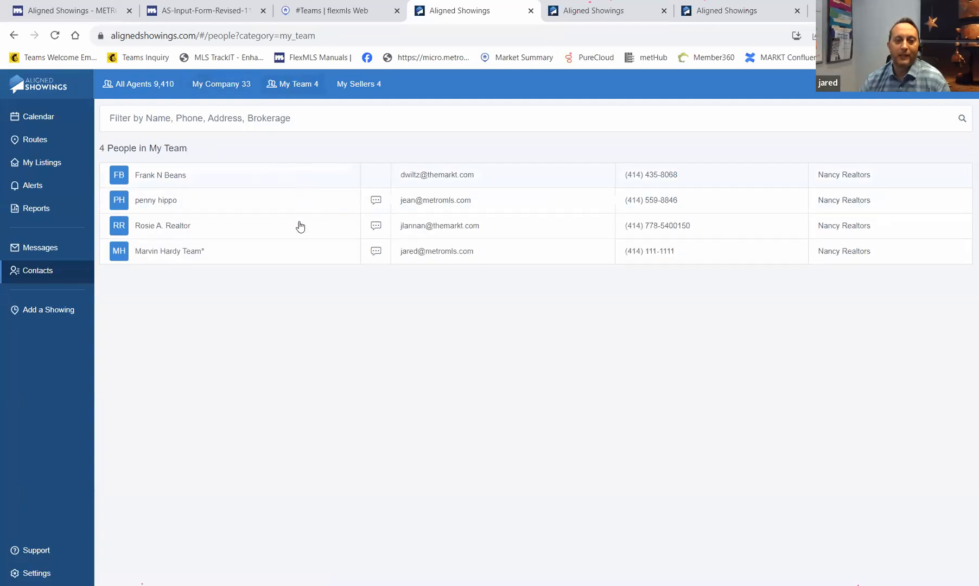
pyautogui.click(359, 87)
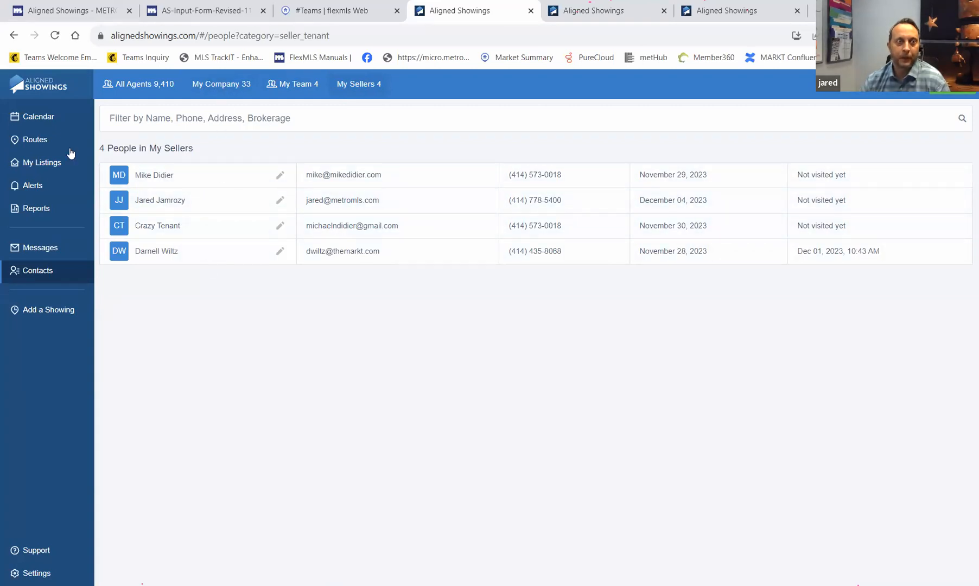
pyautogui.click(46, 169)
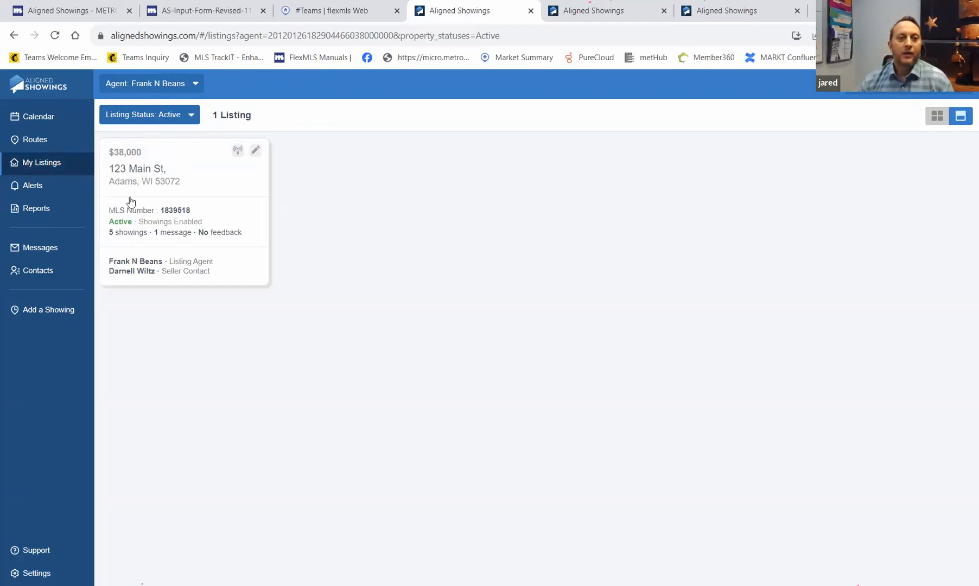
# - Open the Broadcast Message form from the 123 Main St listing card
pyautogui.click(237, 150)
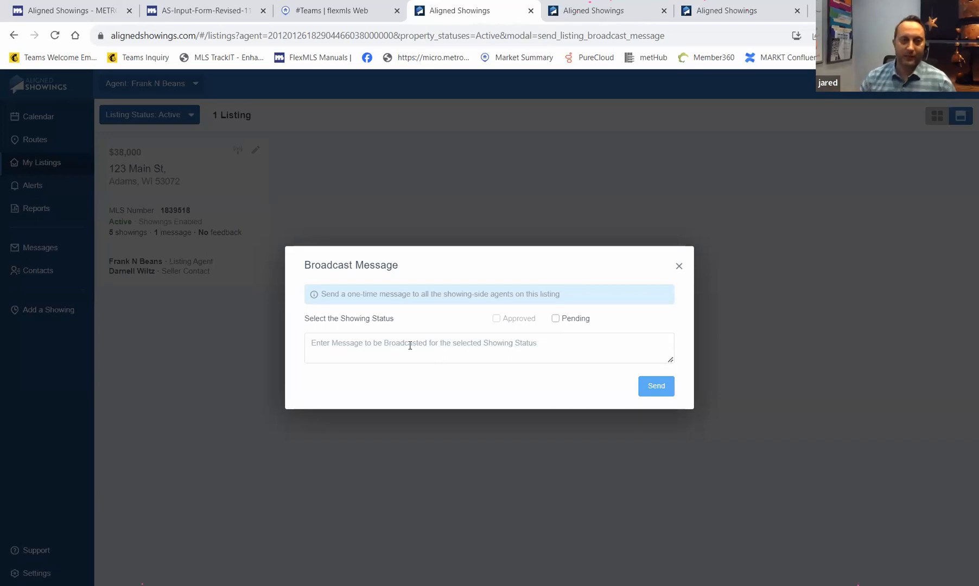
# - Close the Broadcast Message form without sending and go back to the #Teams Flexmls tab
pyautogui.click(679, 266)
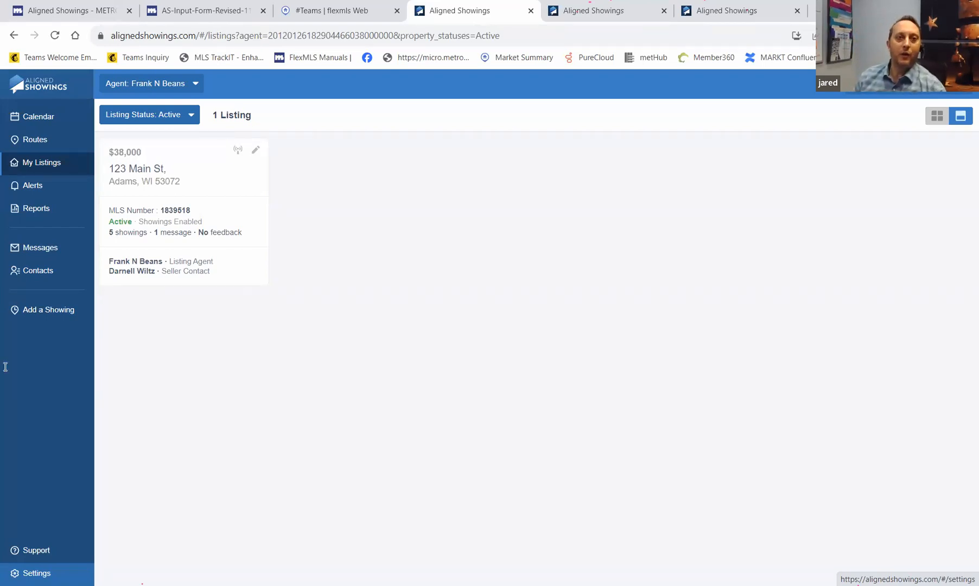
pyautogui.click(337, 16)
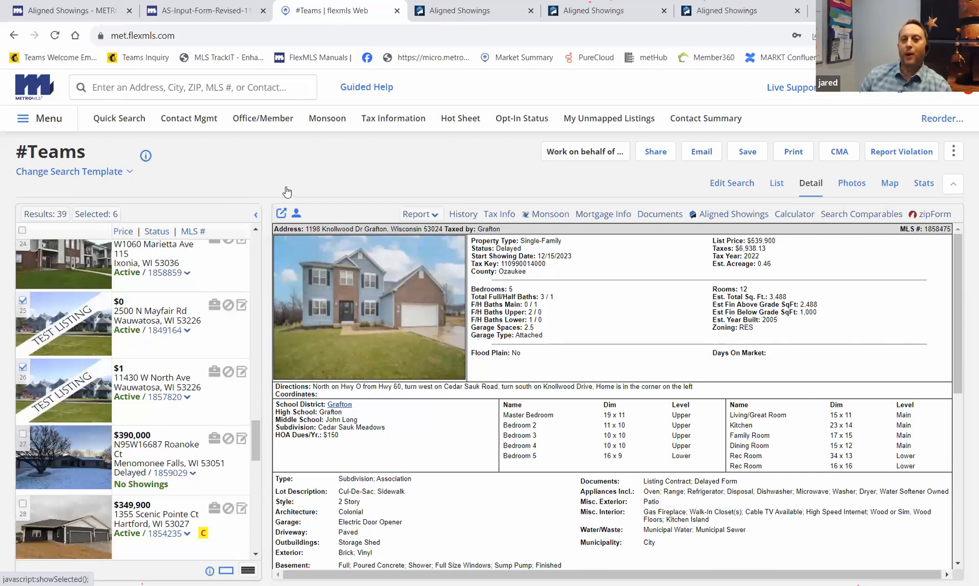
# - Create an Aligned Showings route for the six selected listings from Flexmls' more-actions menu
pyautogui.click(953, 153)
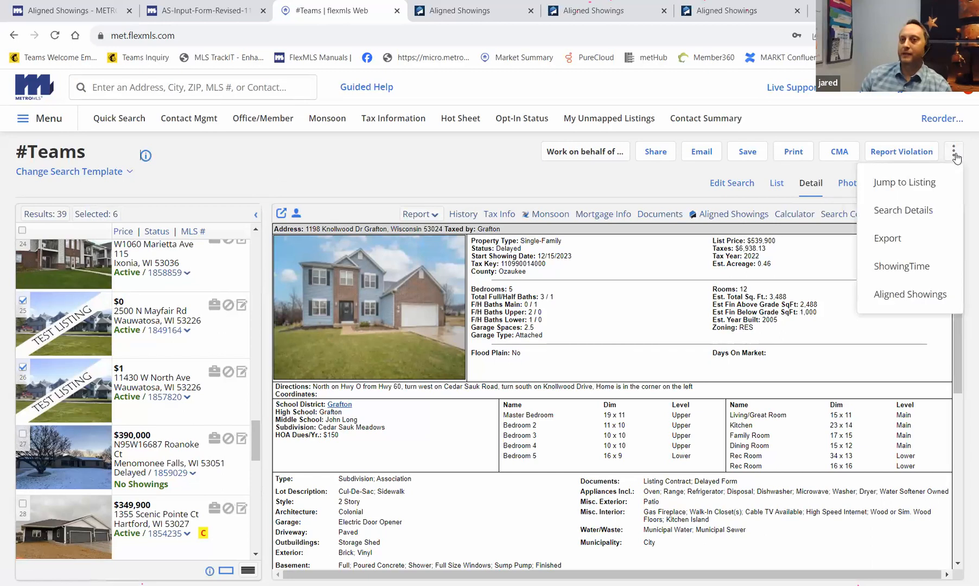
pyautogui.click(910, 295)
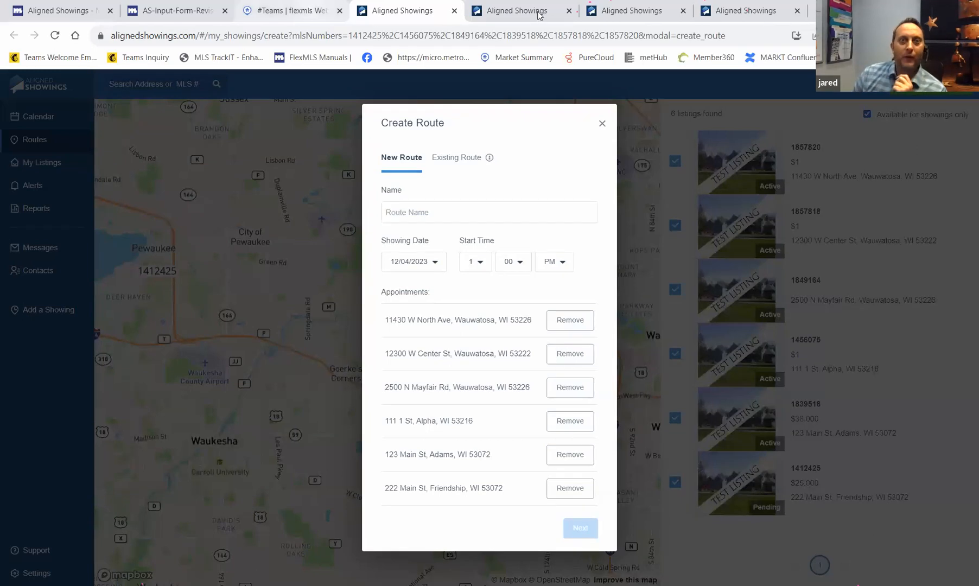
pyautogui.click(538, 14)
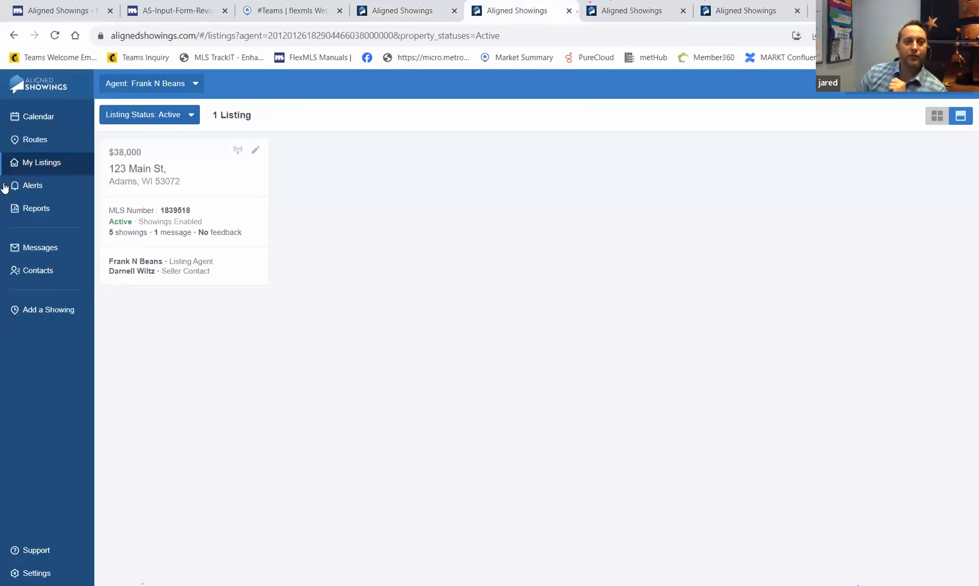
# - Go from the My Listings tab to the Aligned Showings Reports page
pyautogui.click(36, 209)
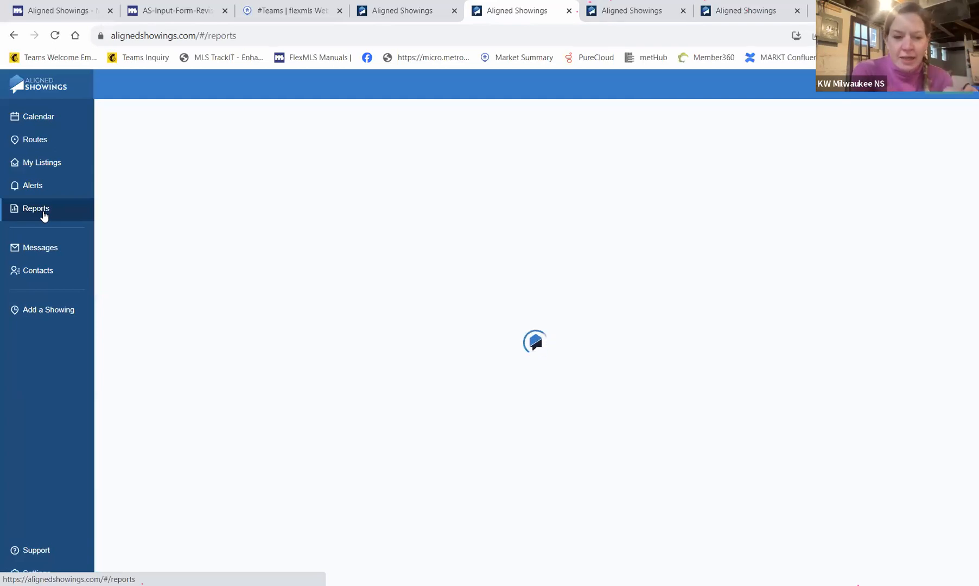
# - Return to My Listings, showing the active $38,000 listing at 123 Main St
pyautogui.click(50, 173)
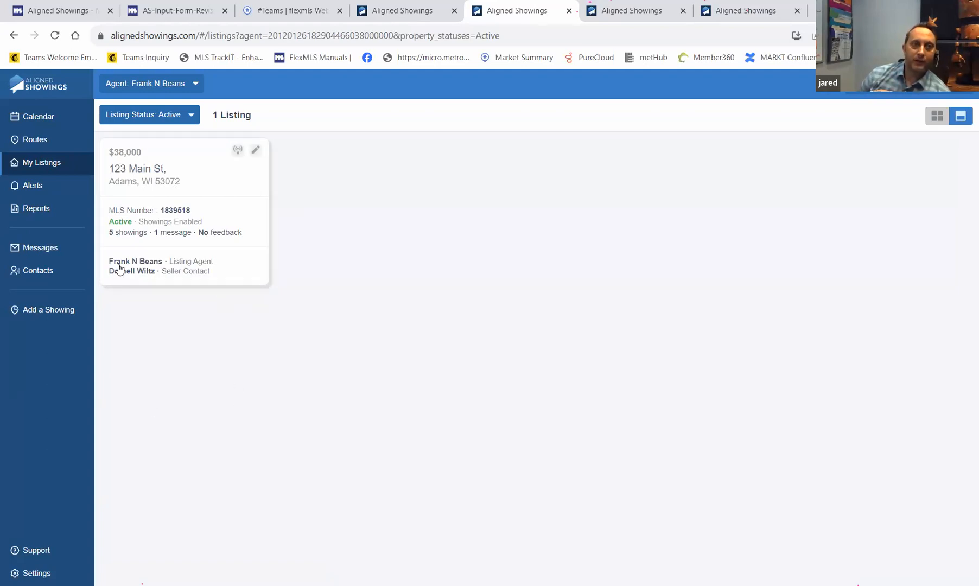
# - Find Products > Aligned Showings in the Flexmls menu, then go back to the Create Route form
pyautogui.click(286, 12)
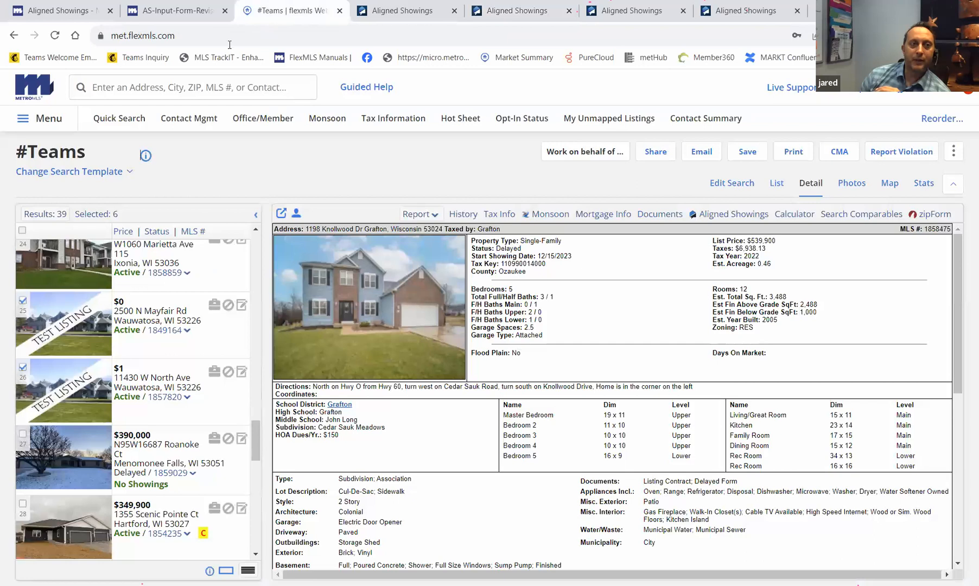
pyautogui.click(56, 122)
pyautogui.scroll(-3, 132, 277)
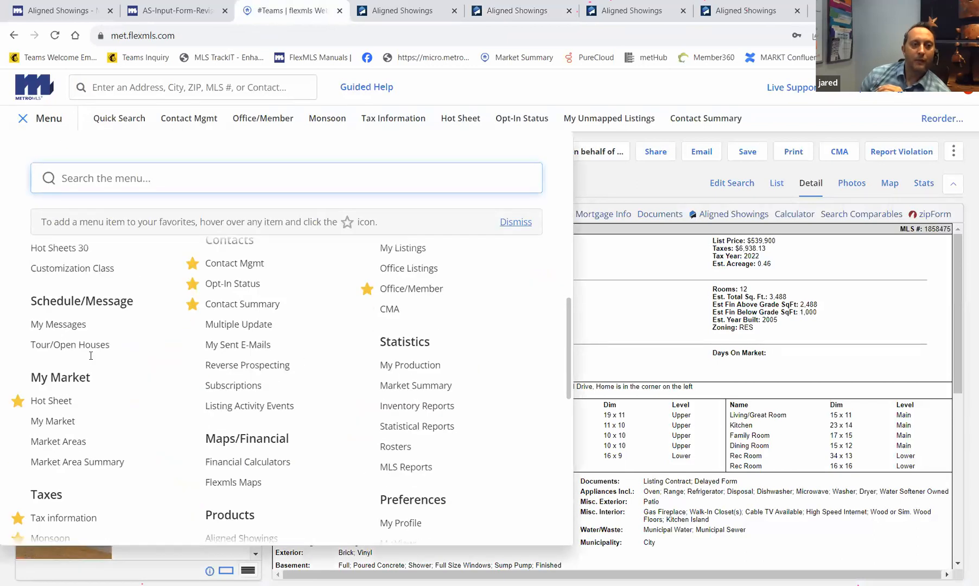
pyautogui.scroll(-1, 253, 501)
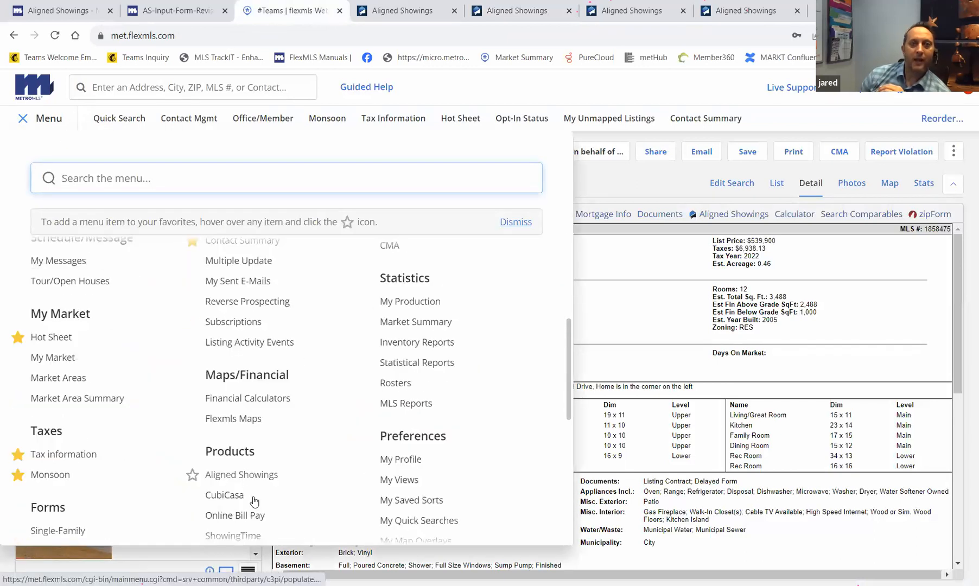
pyautogui.click(425, 15)
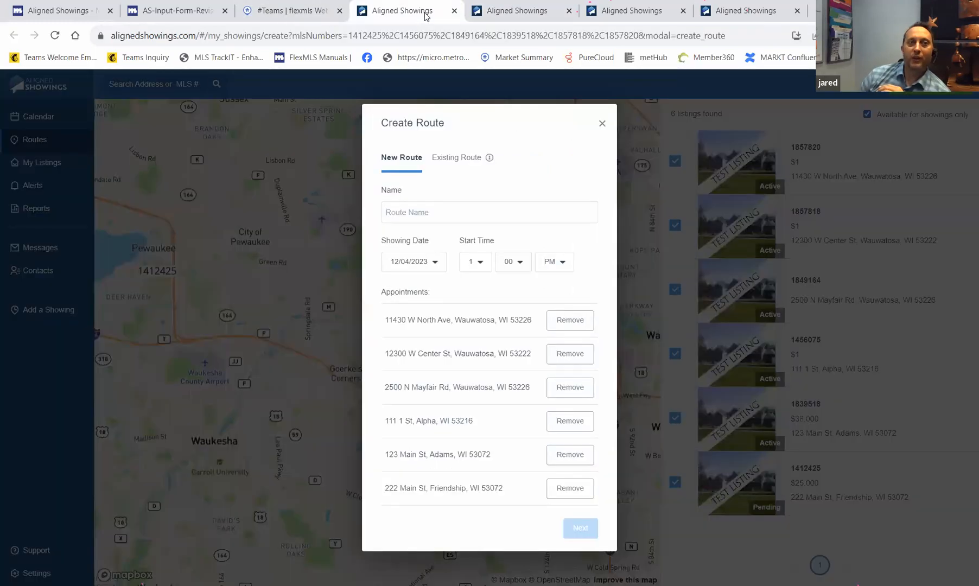
# - Switch to the Aligned Showings My Listings tab with the 123 Main St. listing
pyautogui.click(513, 13)
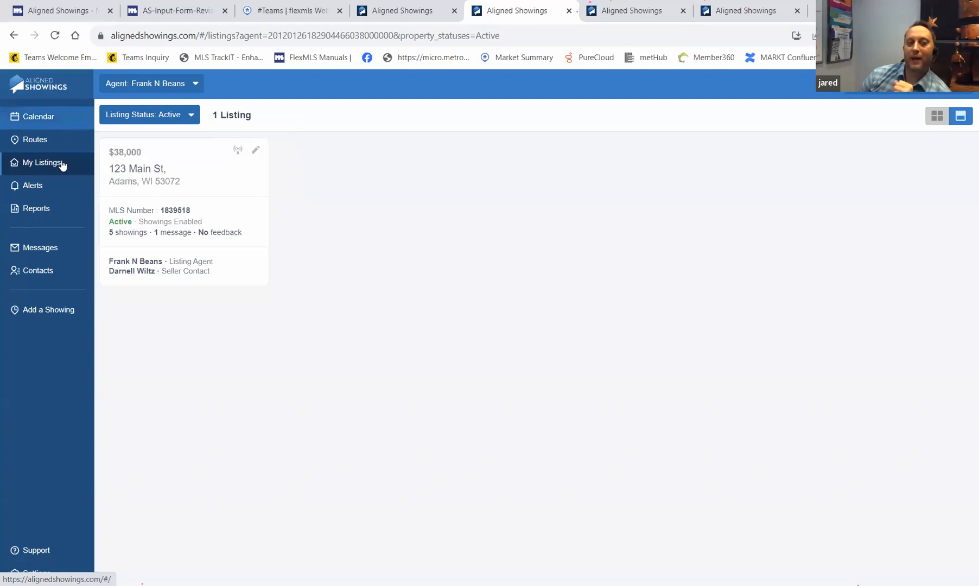
# - Open 123 Main St's listing setup by switching agent team and reloading after Page Not Found
pyautogui.click(255, 152)
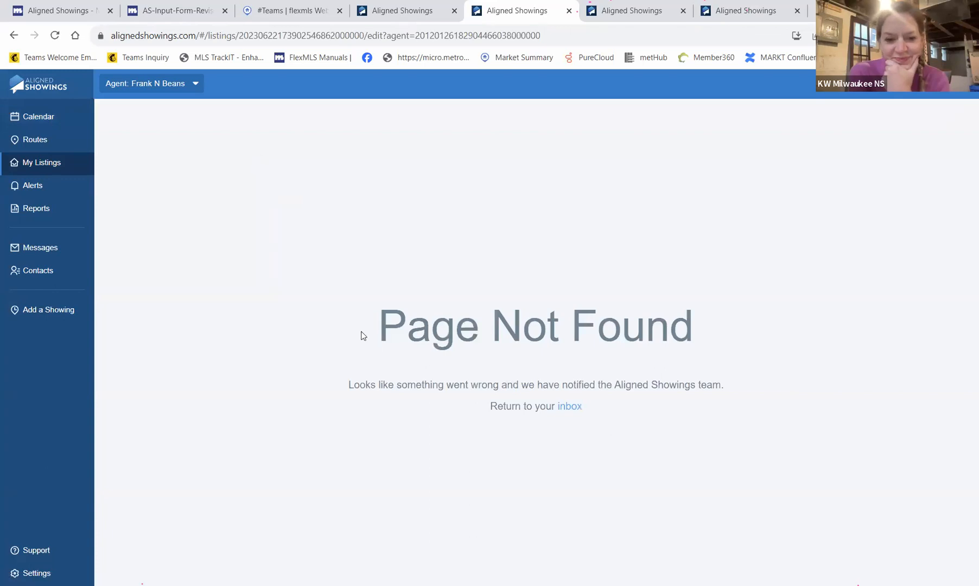
pyautogui.click(65, 162)
pyautogui.click(194, 84)
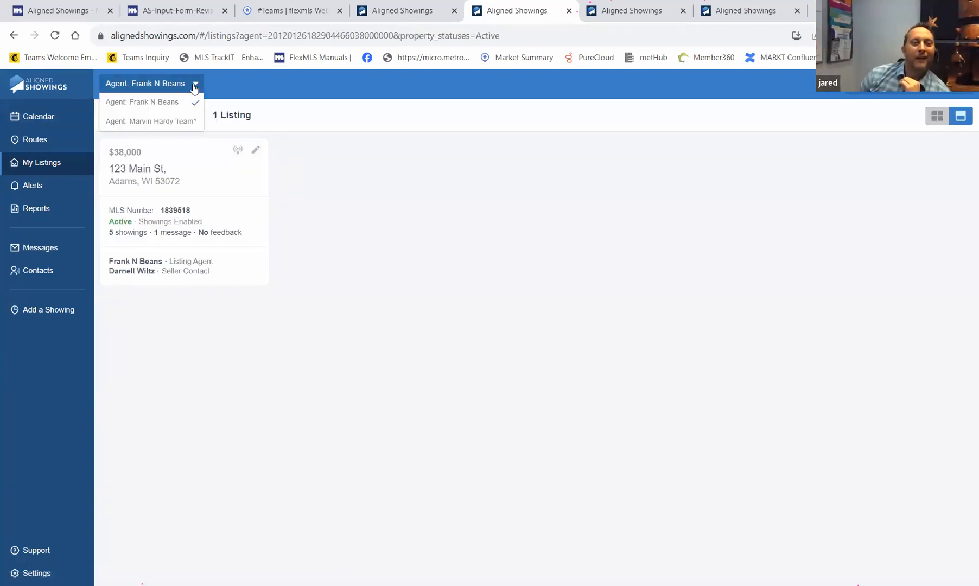
pyautogui.click(175, 122)
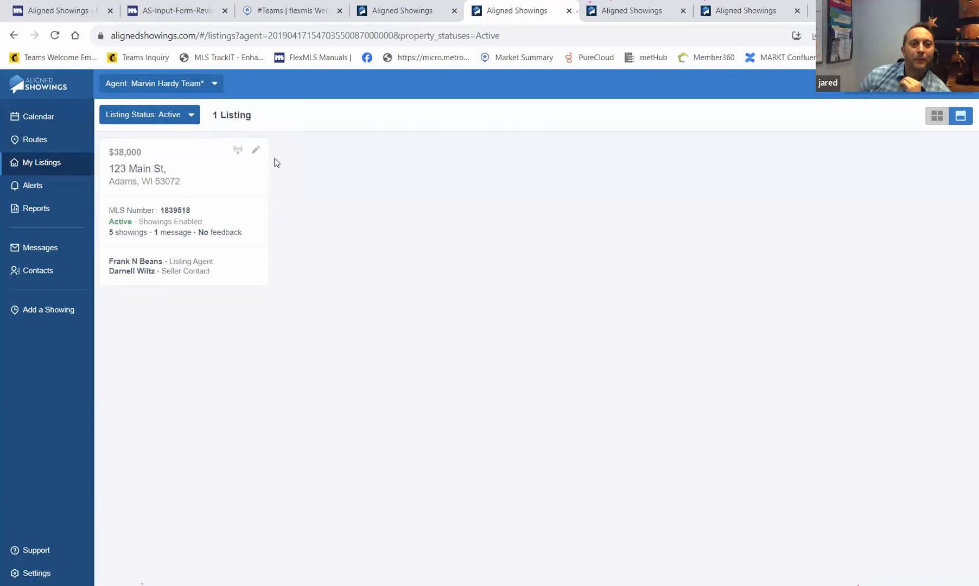
pyautogui.click(256, 151)
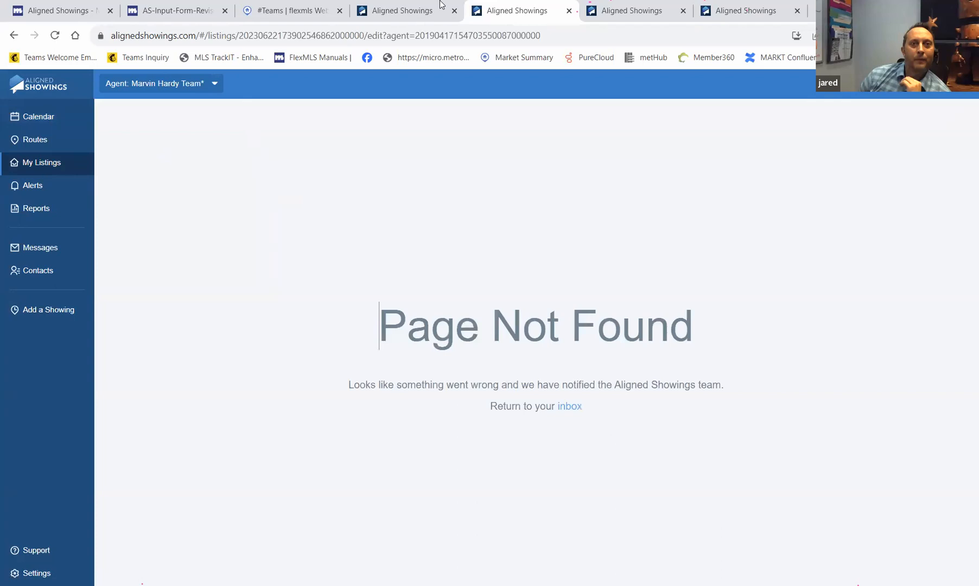
pyautogui.click(56, 36)
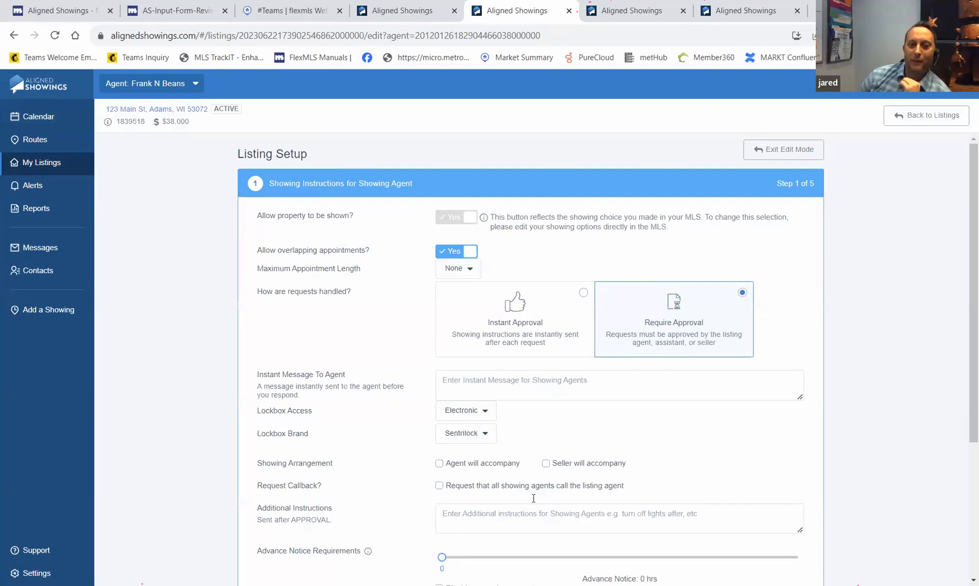
pyautogui.scroll(-3, 483, 461)
pyautogui.scroll(3, 438, 432)
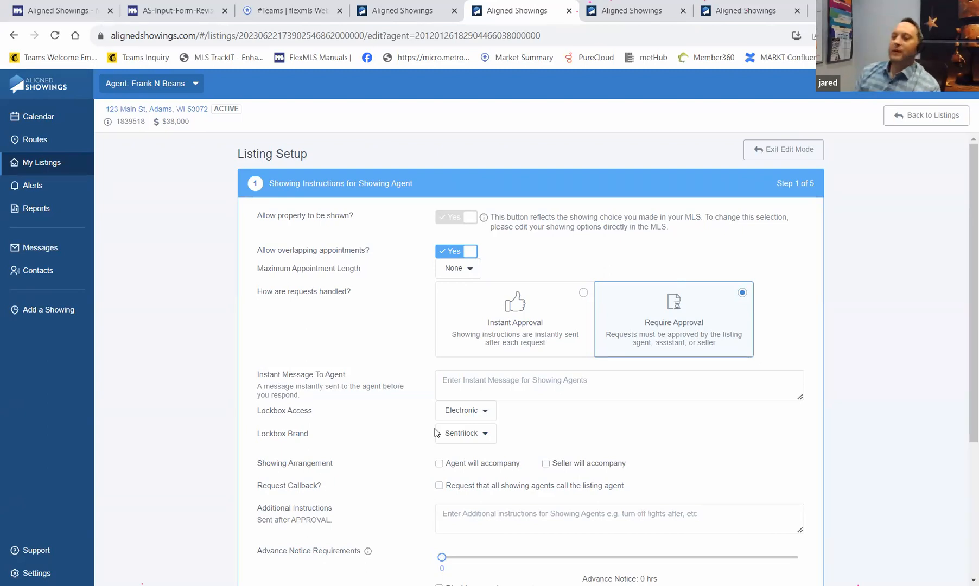
pyautogui.click(296, 15)
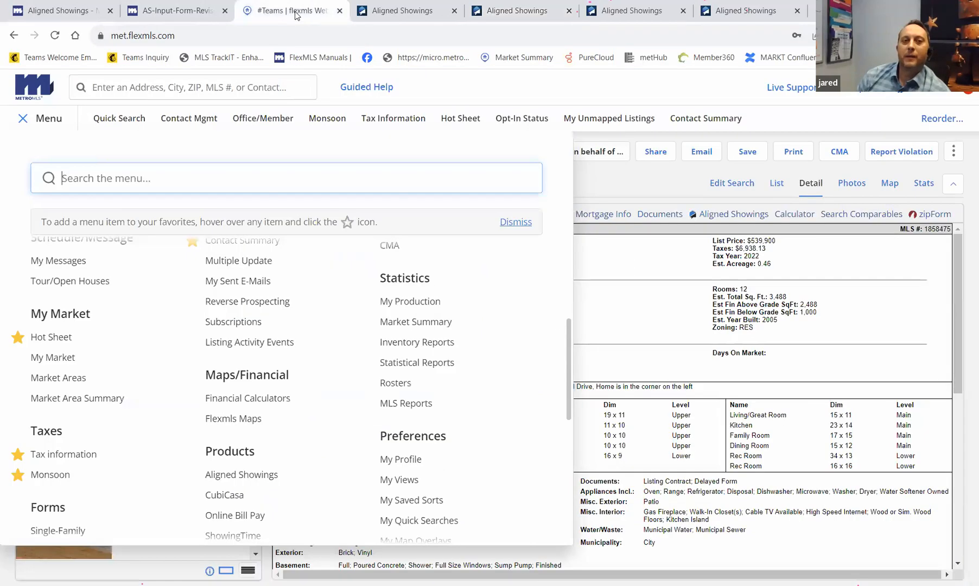
pyautogui.click(673, 95)
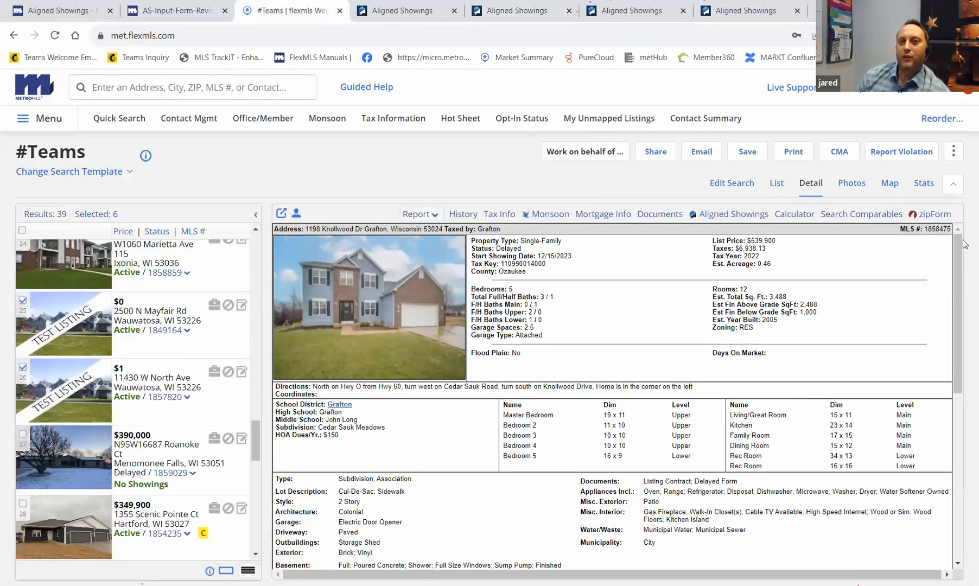
pyautogui.click(954, 152)
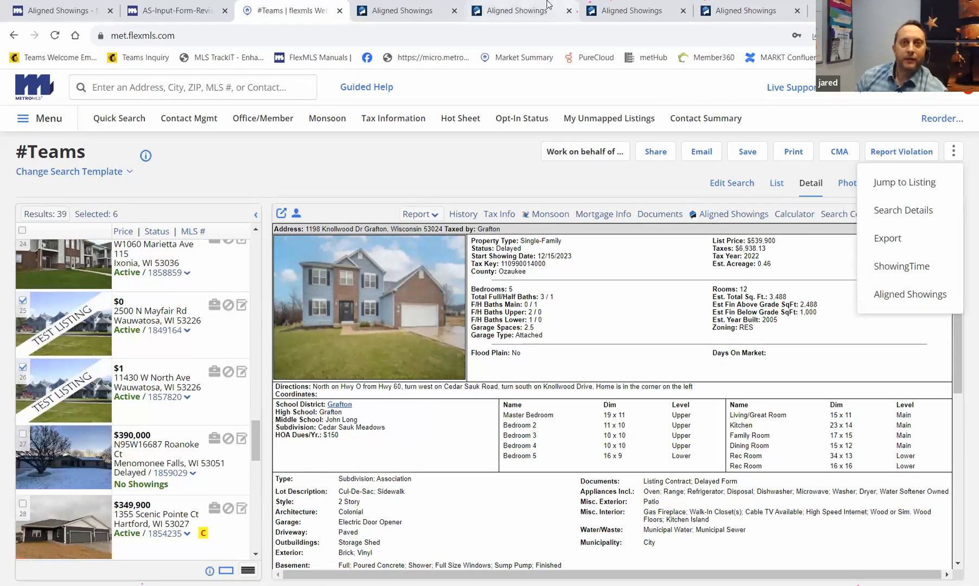
pyautogui.click(532, 12)
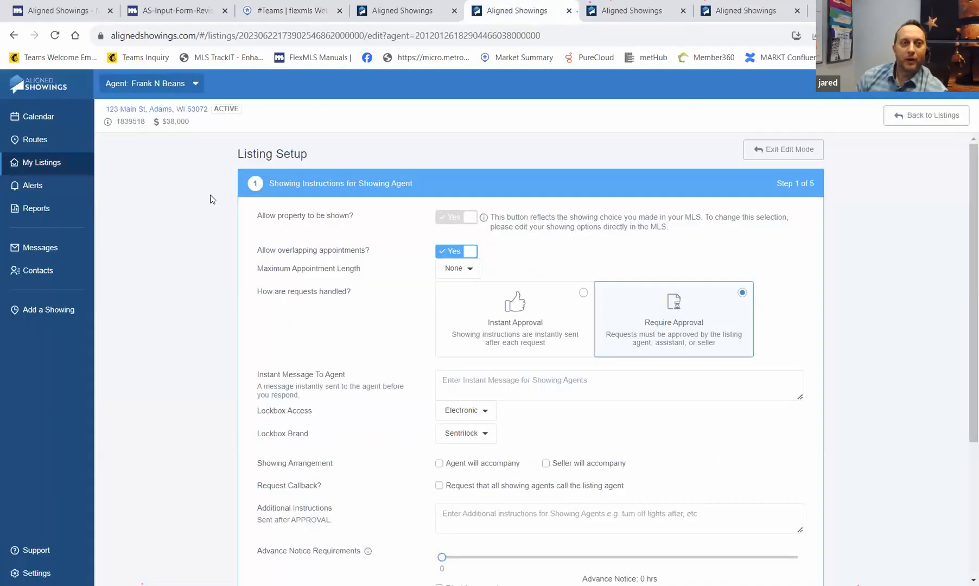
# - Check Reports, then open the 222 Main St showing request in Messages
pyautogui.click(75, 231)
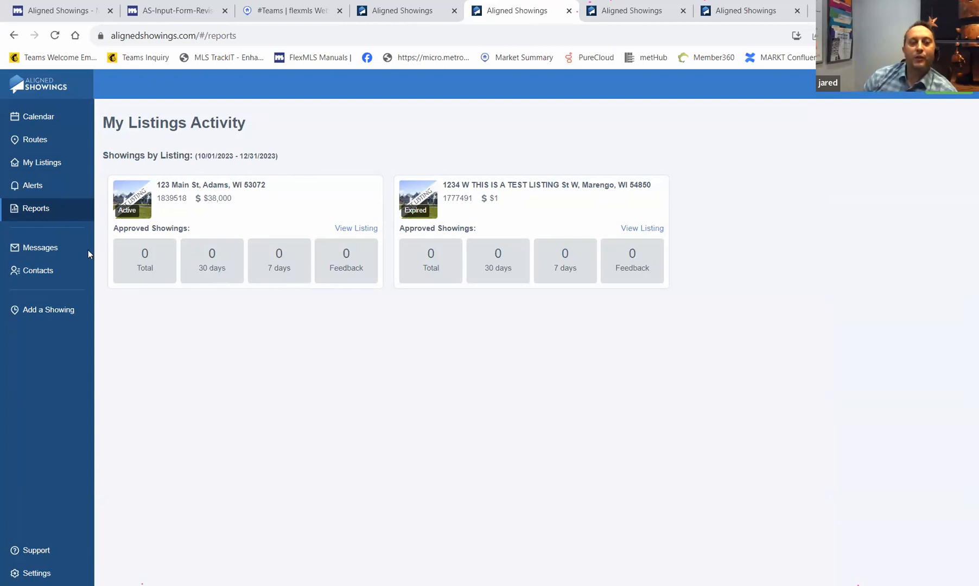
pyautogui.click(39, 251)
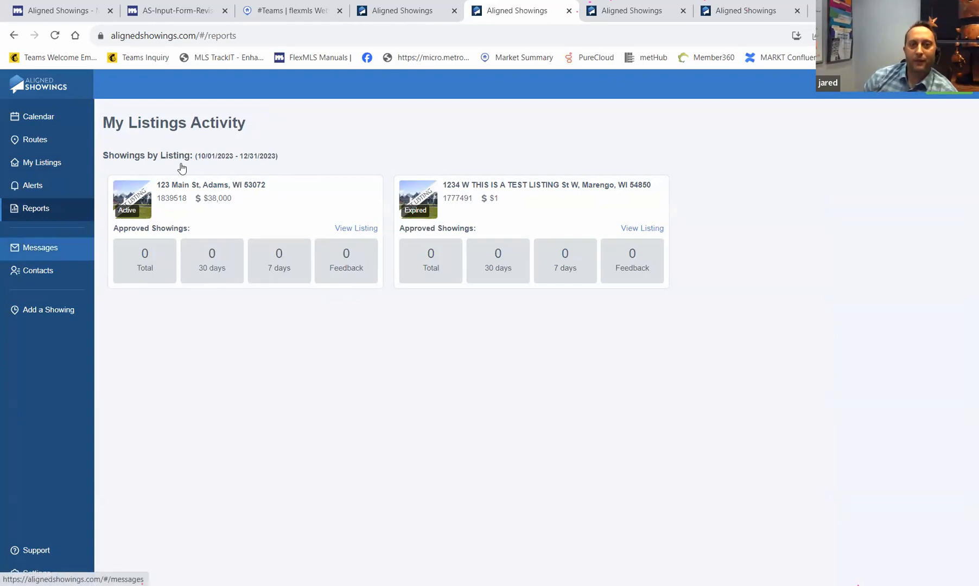
pyautogui.click(173, 185)
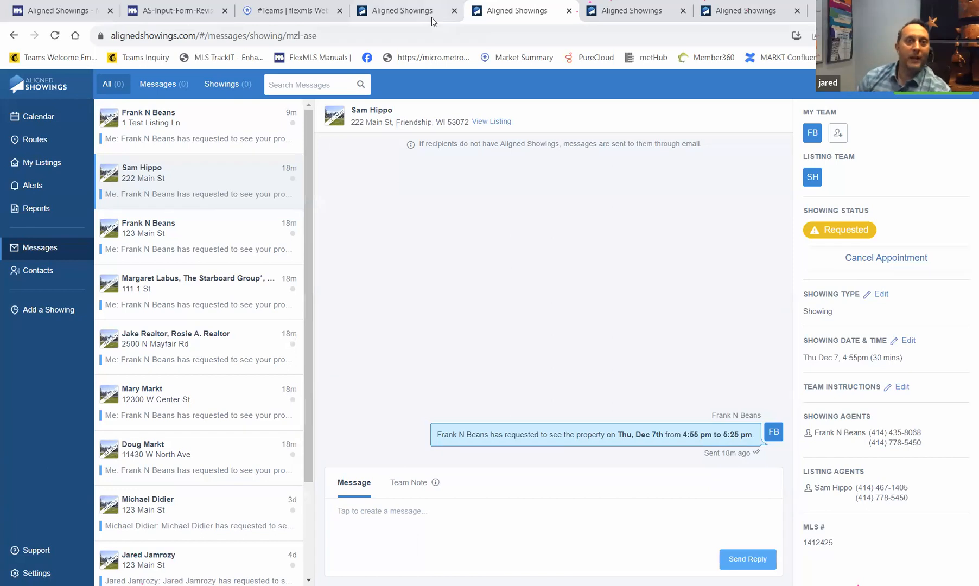
# - Open Route Details for the Keller4 Test route from the Routes page
pyautogui.click(35, 140)
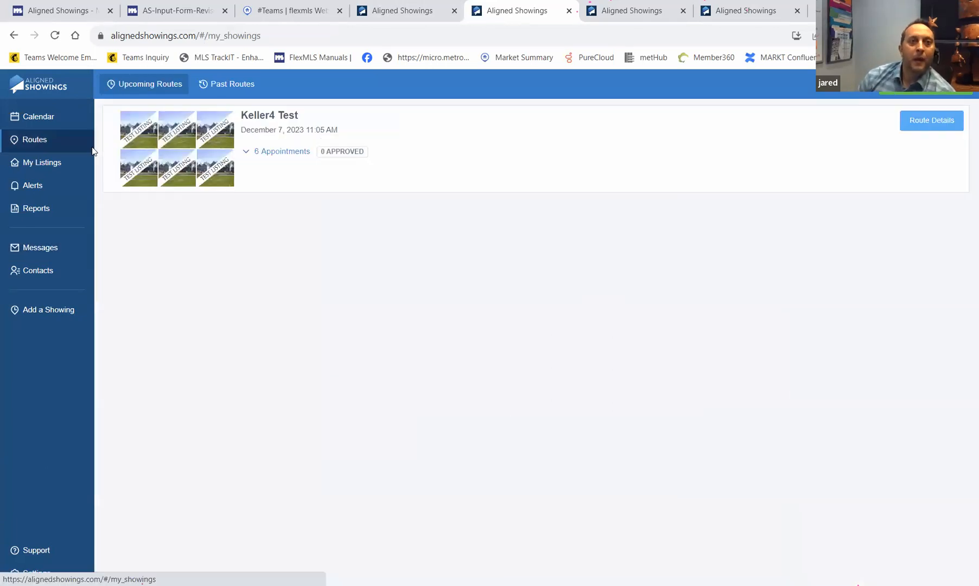
pyautogui.click(927, 131)
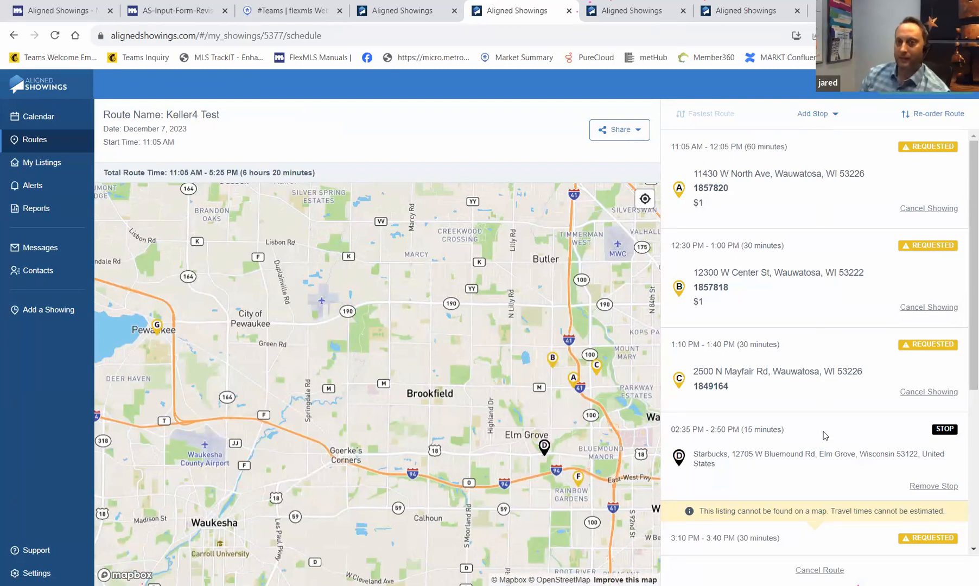
pyautogui.moveTo(705, 117)
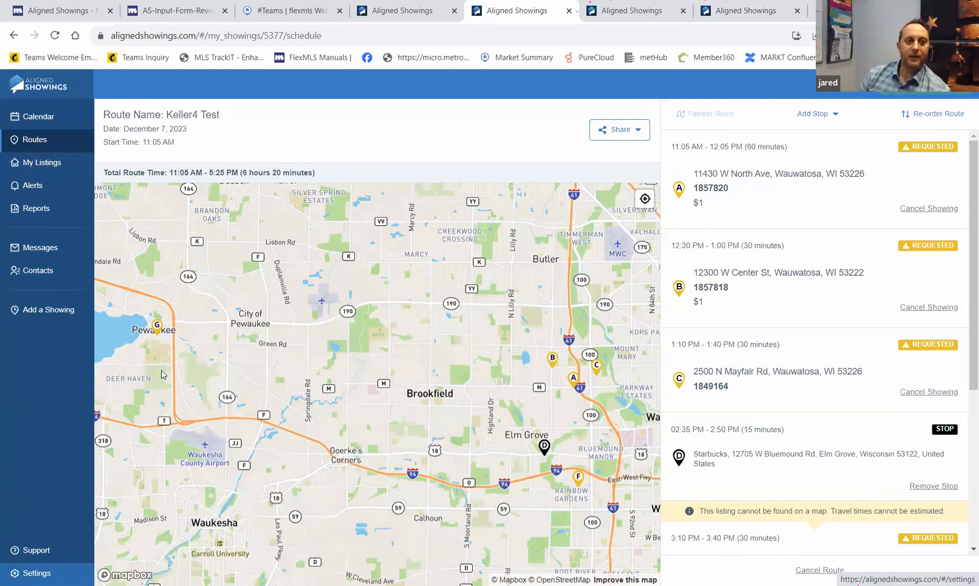
# - Start a new Multiple Choice feedback survey from Settings > Feedback Surveys
pyautogui.click(160, 207)
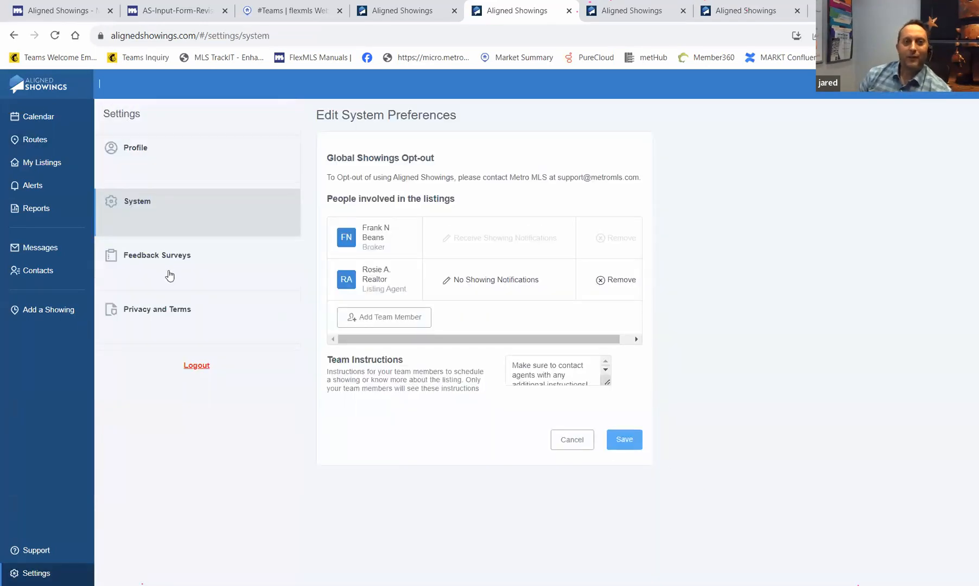
pyautogui.click(169, 275)
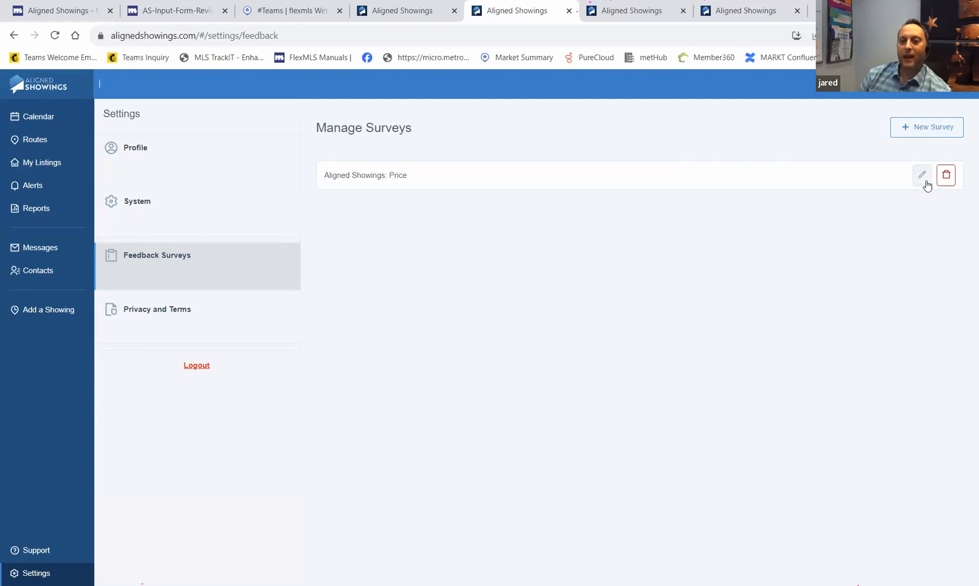
pyautogui.click(931, 129)
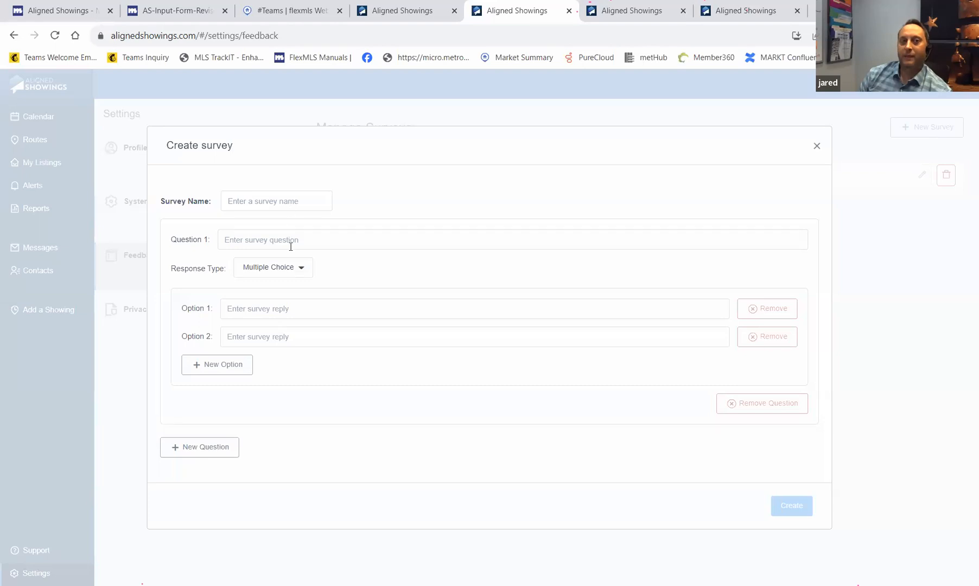
pyautogui.click(304, 274)
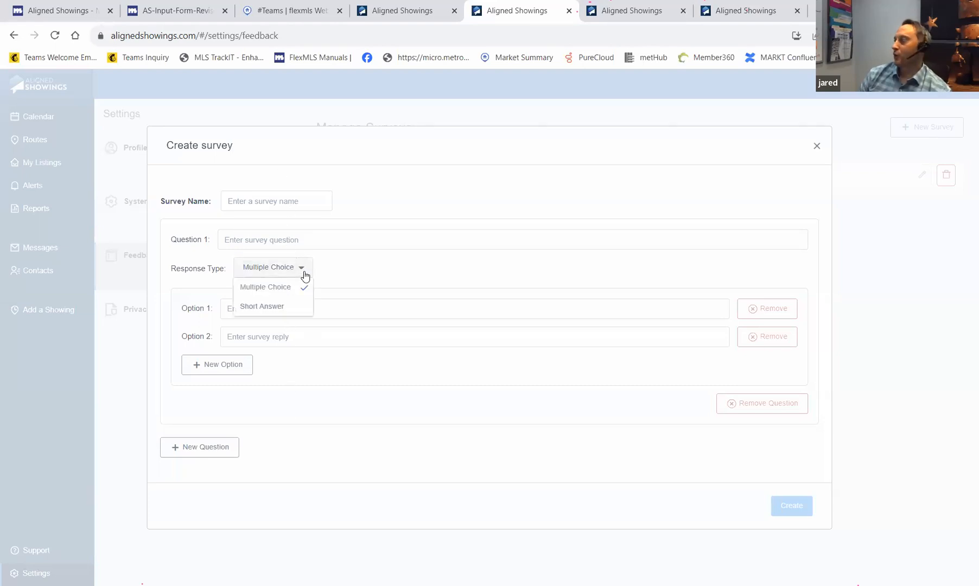
pyautogui.click(304, 274)
# - Try creating the unnamed survey, then discard it and close the extra tab
pyautogui.click(779, 512)
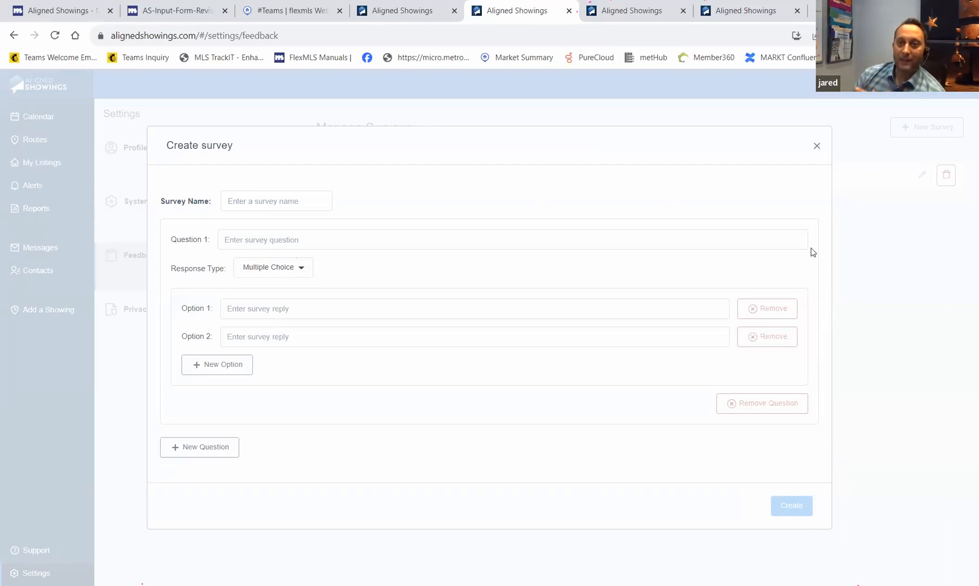
pyautogui.click(818, 147)
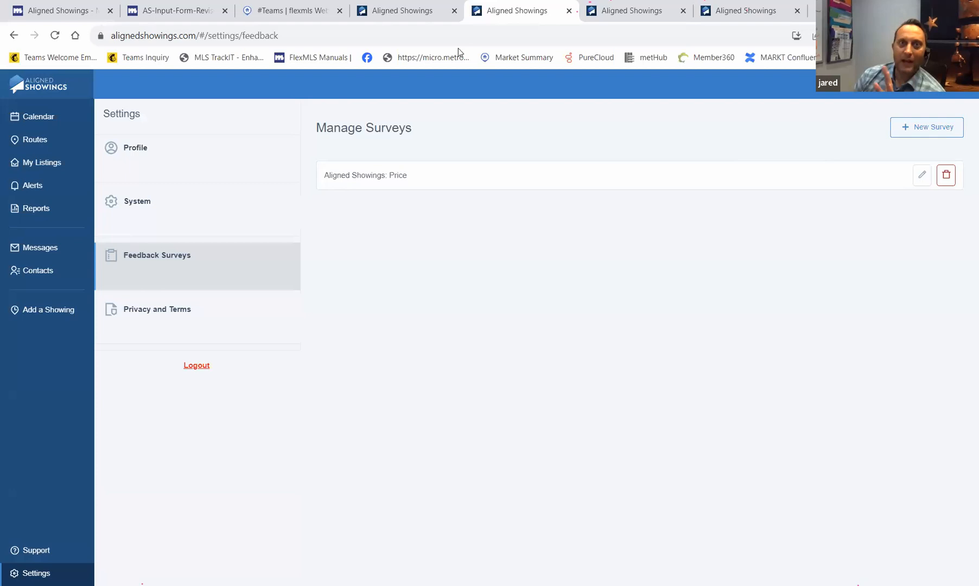
pyautogui.click(567, 15)
# - Close the two extra Aligned Showings tabs and the Create Route form, then open the Select your Market list
pyautogui.click(567, 15)
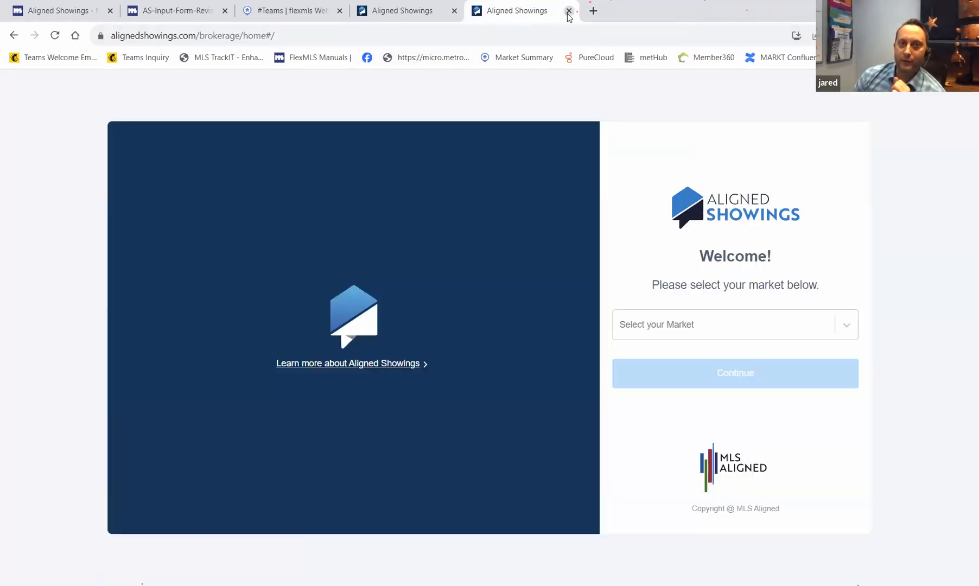
pyautogui.click(567, 13)
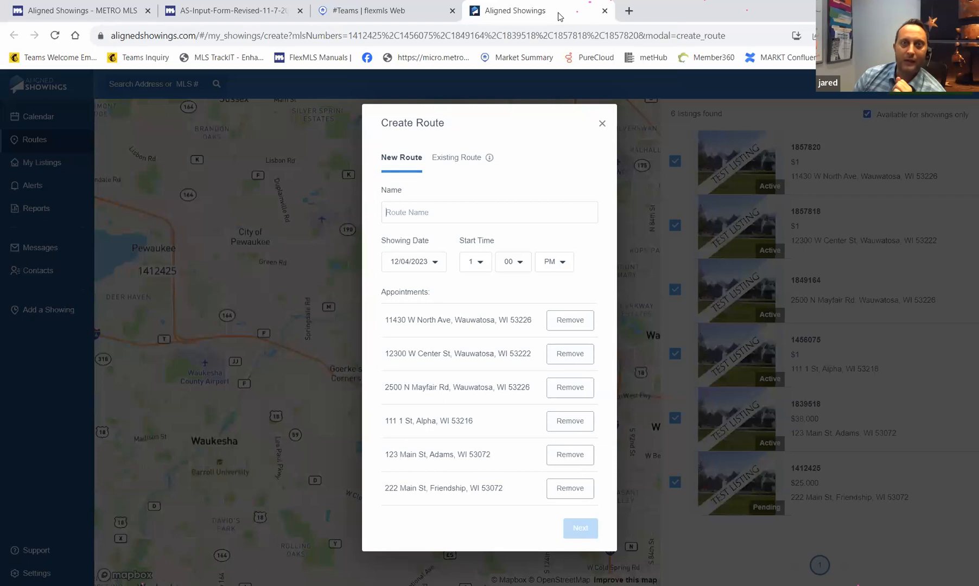
pyautogui.click(602, 123)
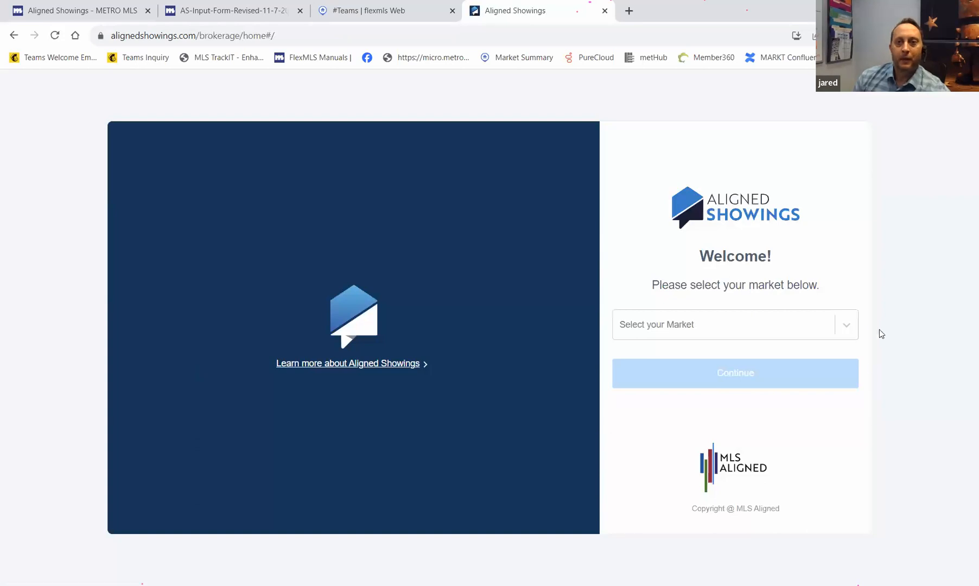
pyautogui.click(856, 327)
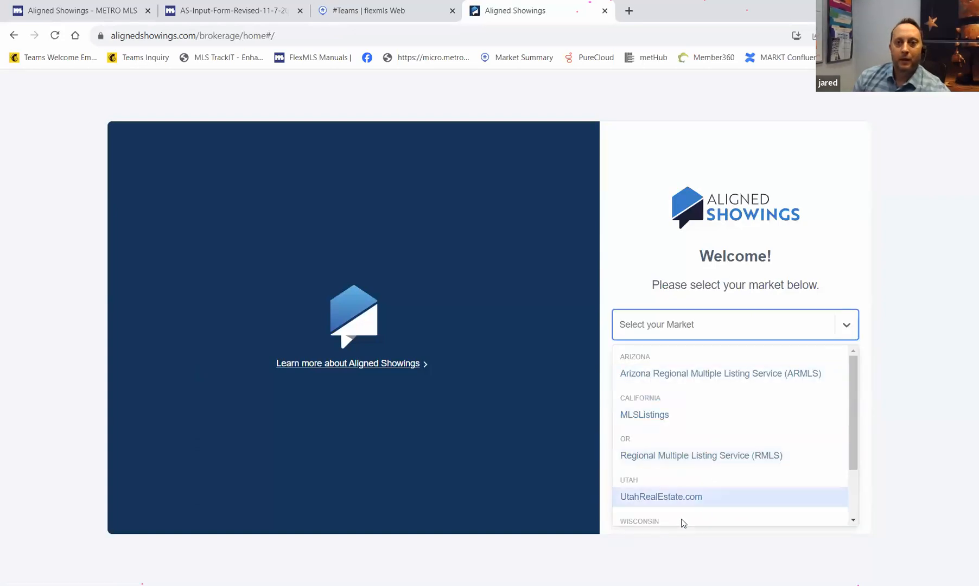
# - Choose Metro MLS as the market and log in to Flexmls with a different saved username
pyautogui.scroll(-2, 682, 516)
pyautogui.click(650, 469)
pyautogui.click(749, 364)
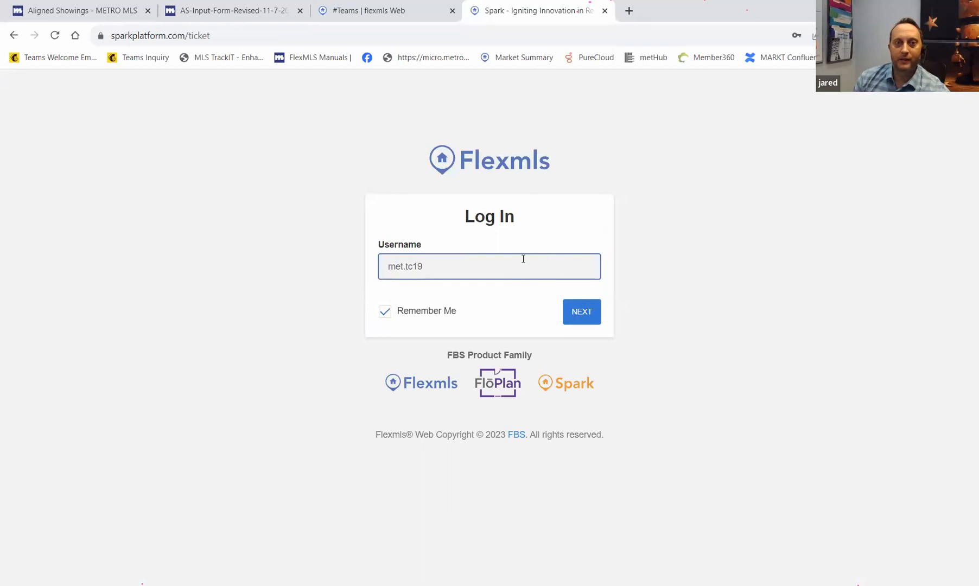
pyautogui.click(520, 266)
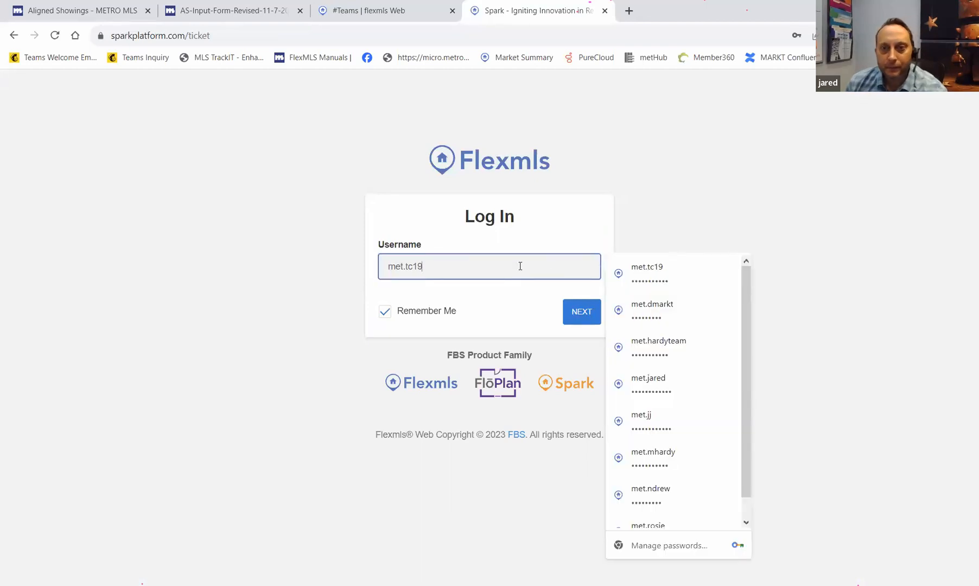
pyautogui.click(665, 462)
pyautogui.click(586, 317)
pyautogui.click(591, 350)
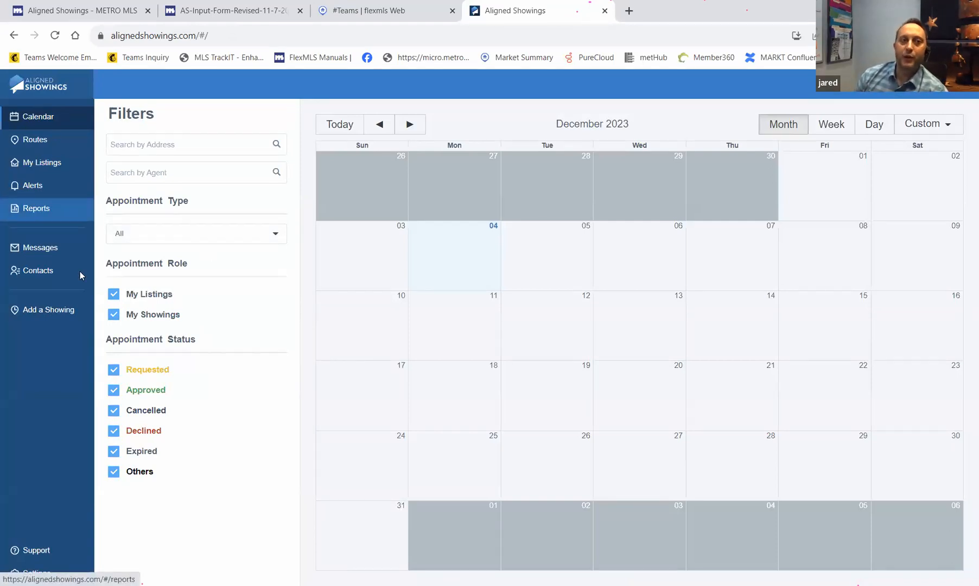
# - List the 33 people under Contacts > My Company and choose to work as the second agent
pyautogui.click(48, 286)
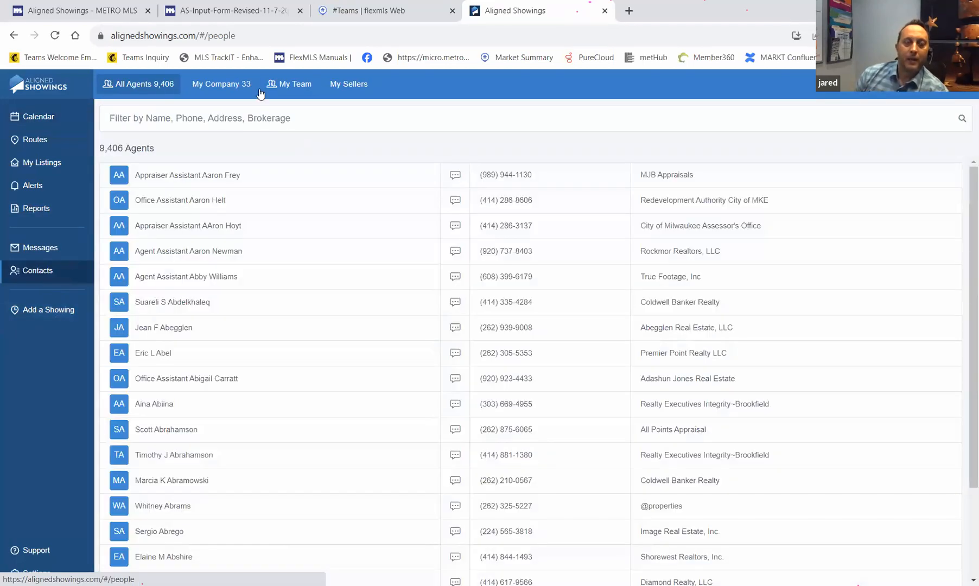
pyautogui.click(237, 87)
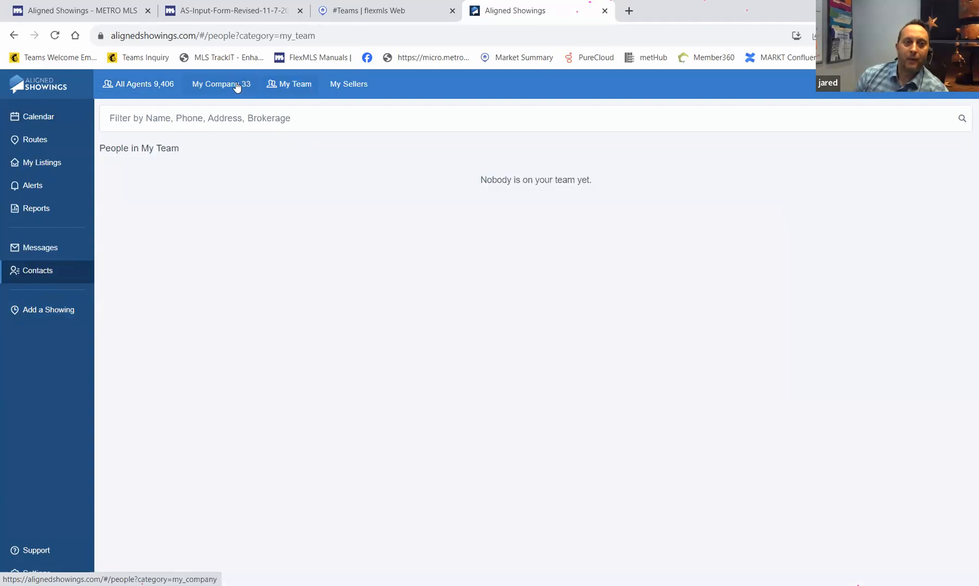
pyautogui.click(236, 87)
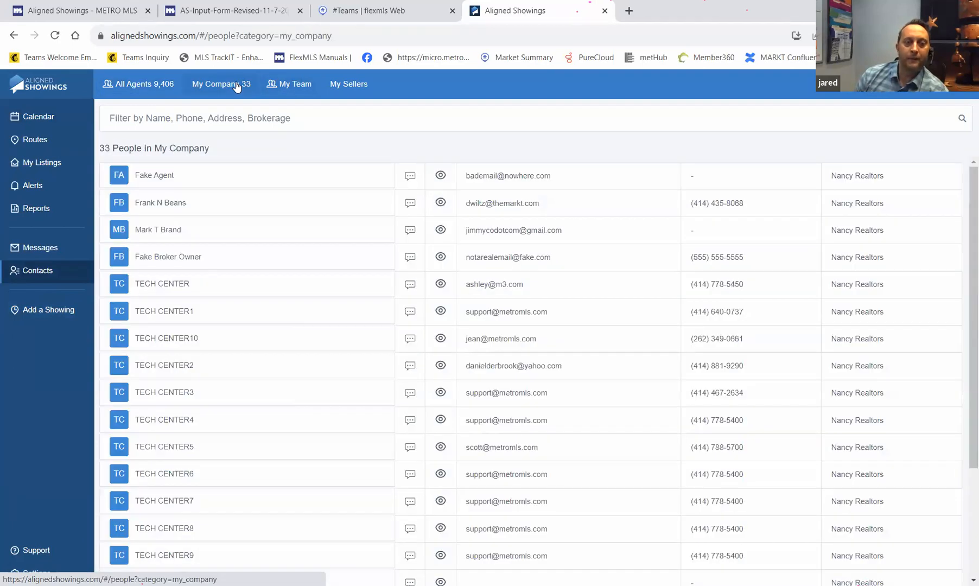
pyautogui.click(440, 204)
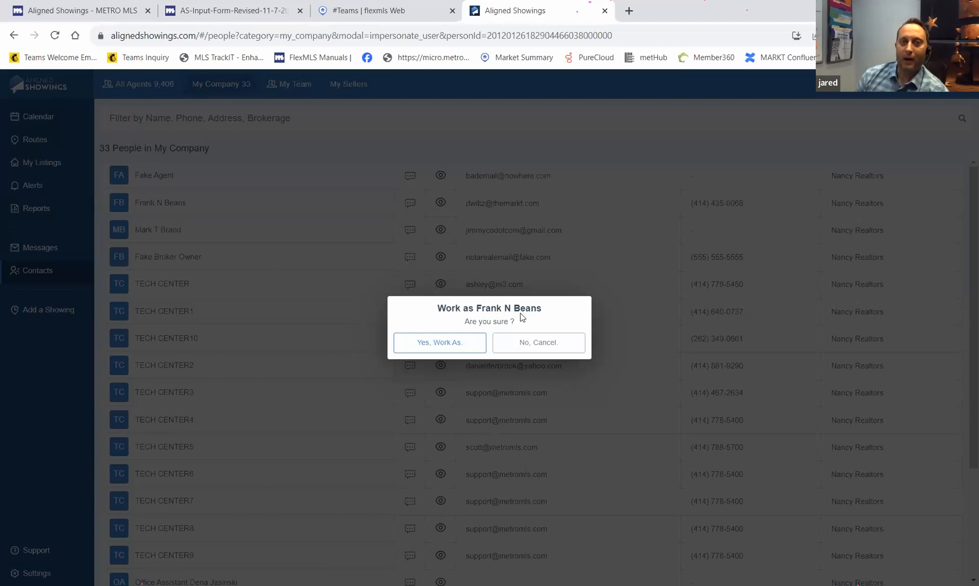
# - Confirm 'Yes, Work As.' to act on behalf of the chosen company agent
pyautogui.click(450, 345)
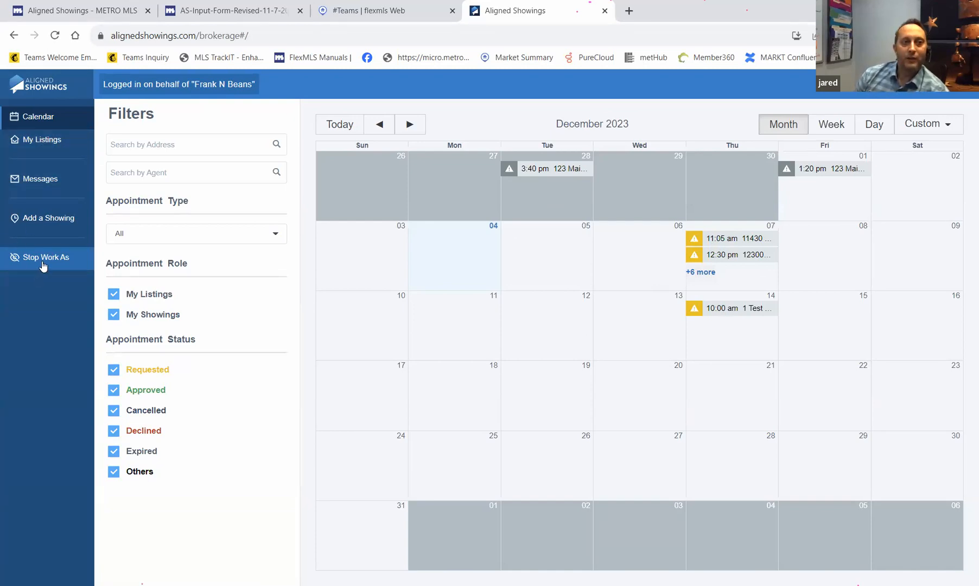
# - Stop working as the agent, then look over the Routes page and the Calendar
pyautogui.click(44, 259)
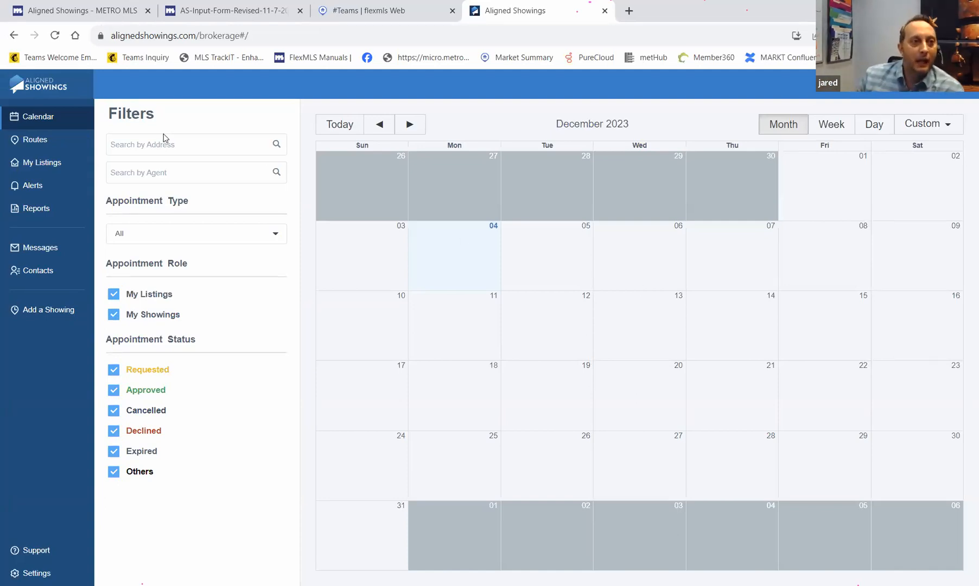
pyautogui.click(48, 145)
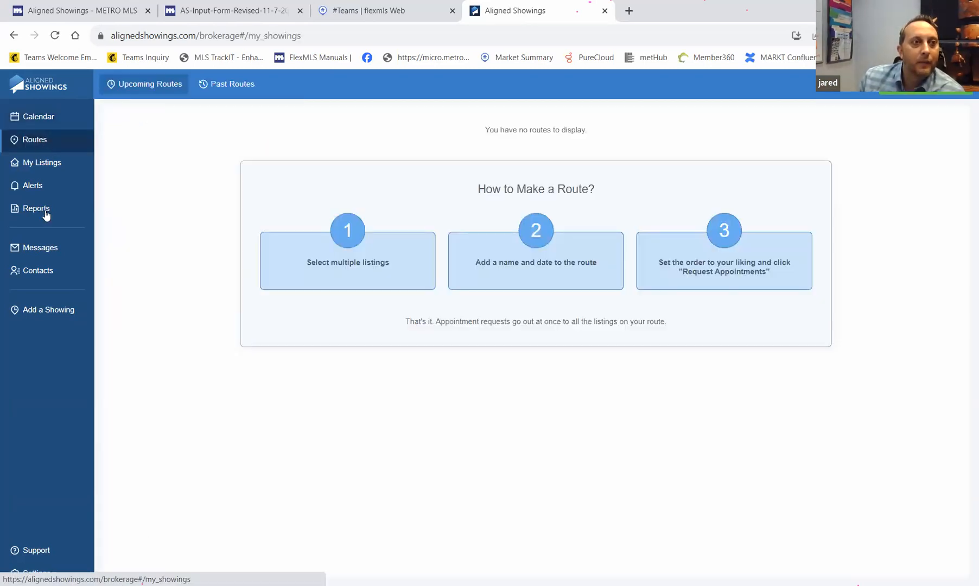
pyautogui.click(46, 119)
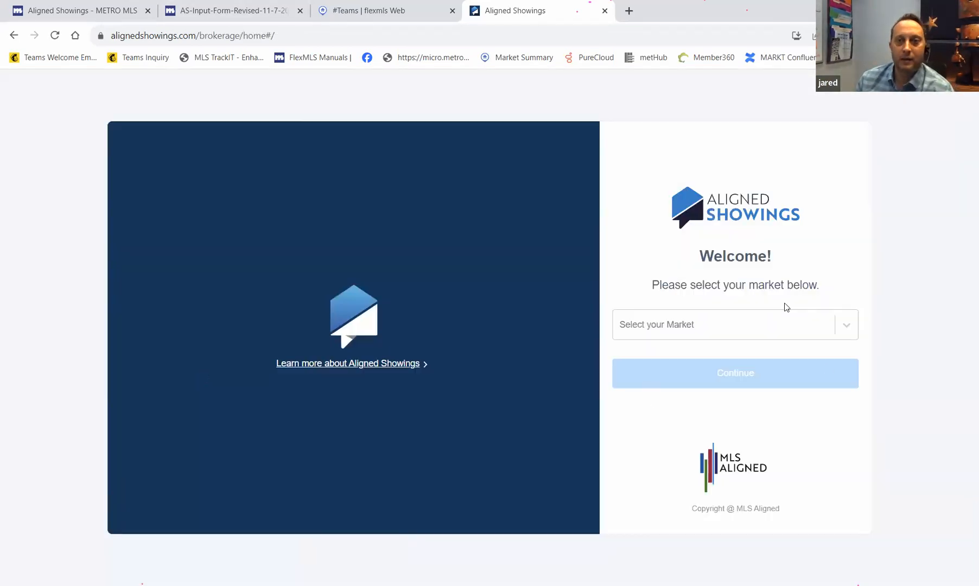
# - Select Metro MLS and sign in through Flexmls after swapping in a different saved username
pyautogui.click(785, 335)
pyautogui.scroll(-1, 690, 485)
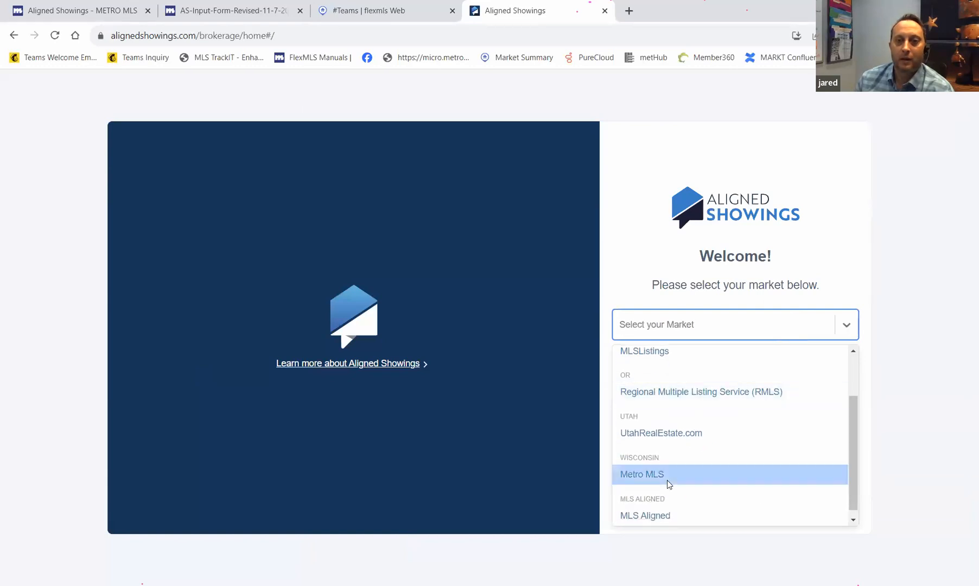
pyautogui.click(667, 478)
pyautogui.click(673, 374)
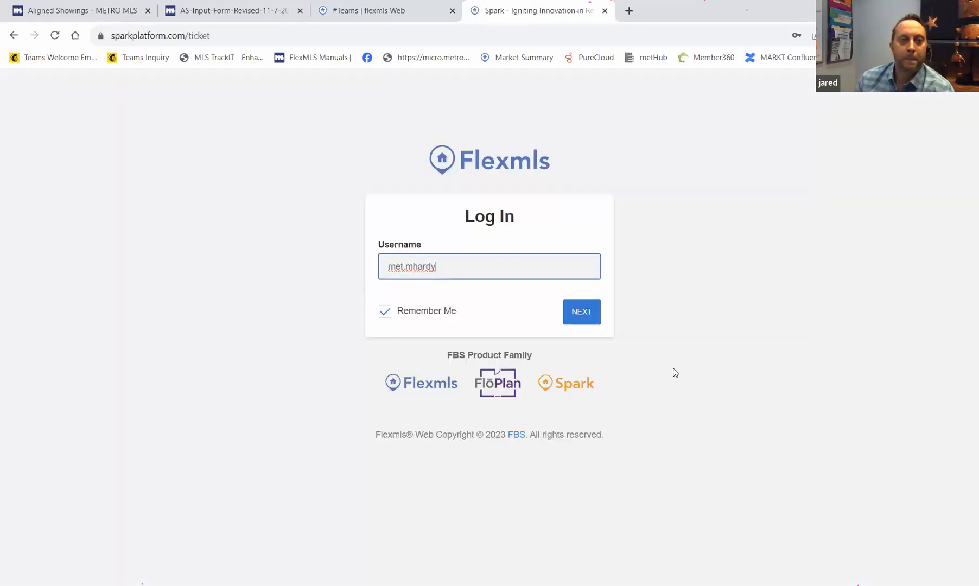
pyautogui.click(575, 316)
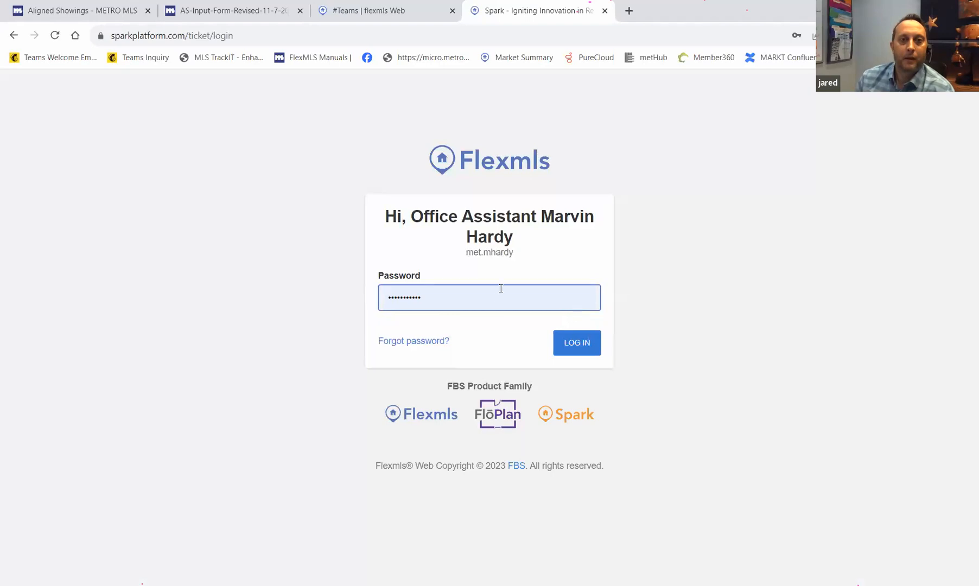
pyautogui.click(13, 36)
pyautogui.doubleClick(447, 265)
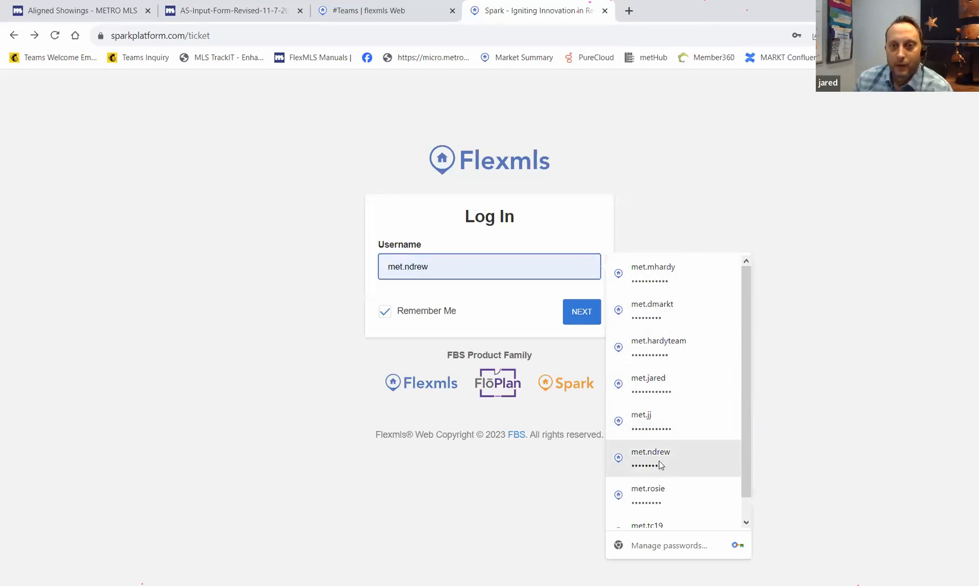
pyautogui.click(662, 513)
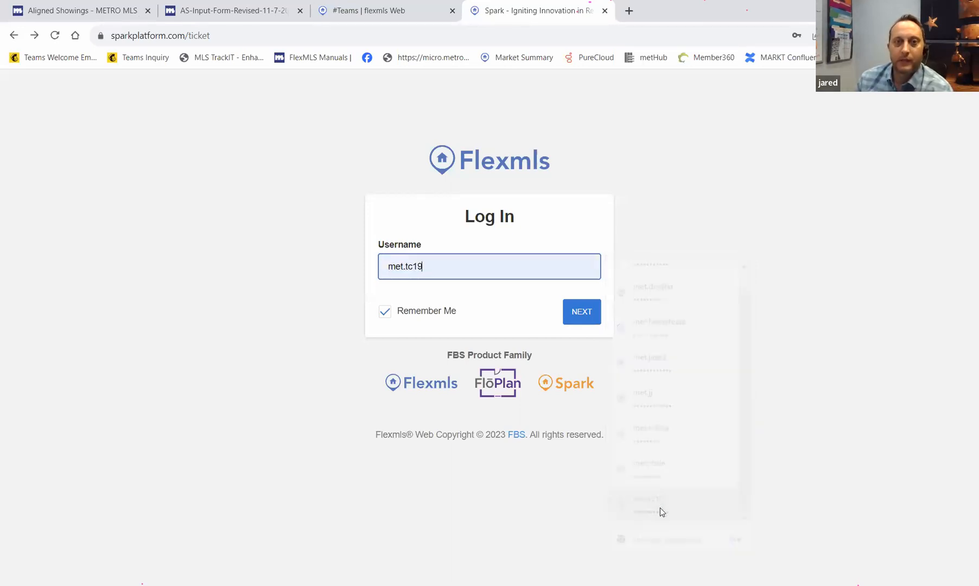
pyautogui.click(573, 316)
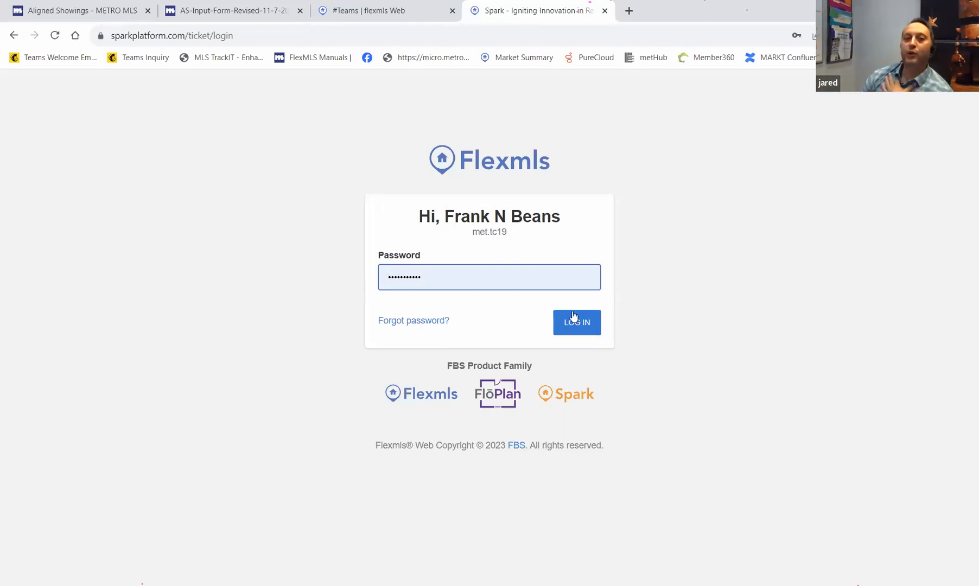
pyautogui.click(577, 324)
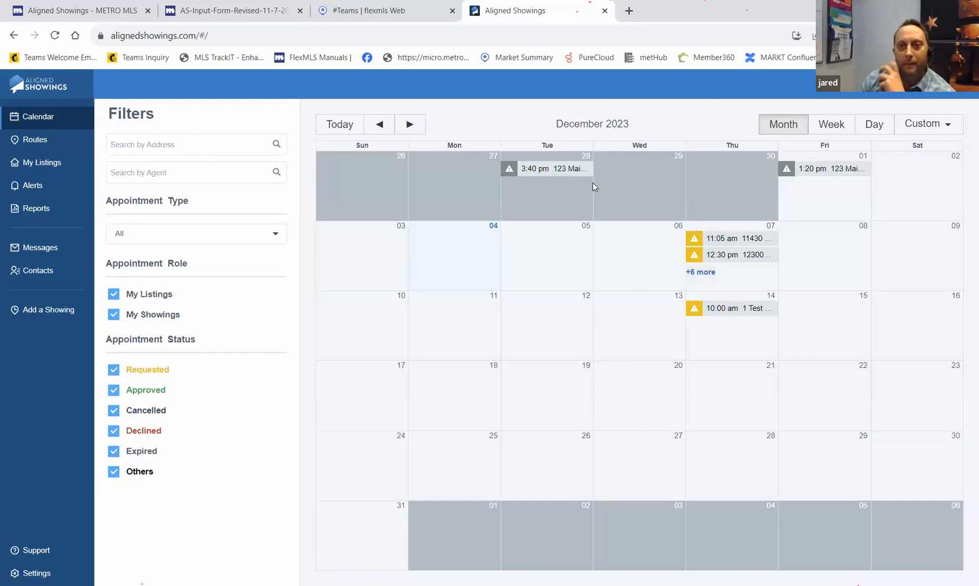
# - Show all Dec 7 appointments, page the calendar to January and November and back to December 2023, then open Messages
pyautogui.click(700, 273)
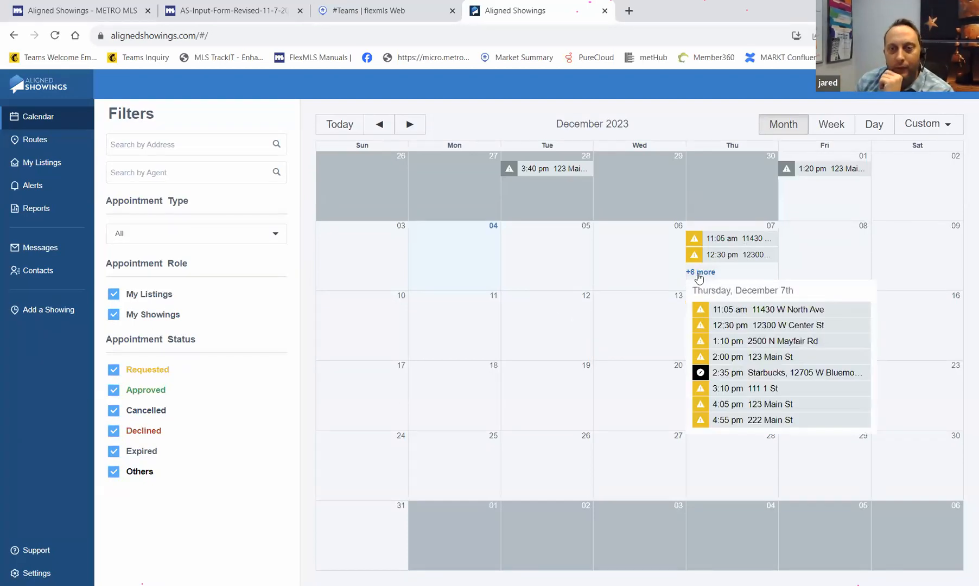
pyautogui.click(412, 125)
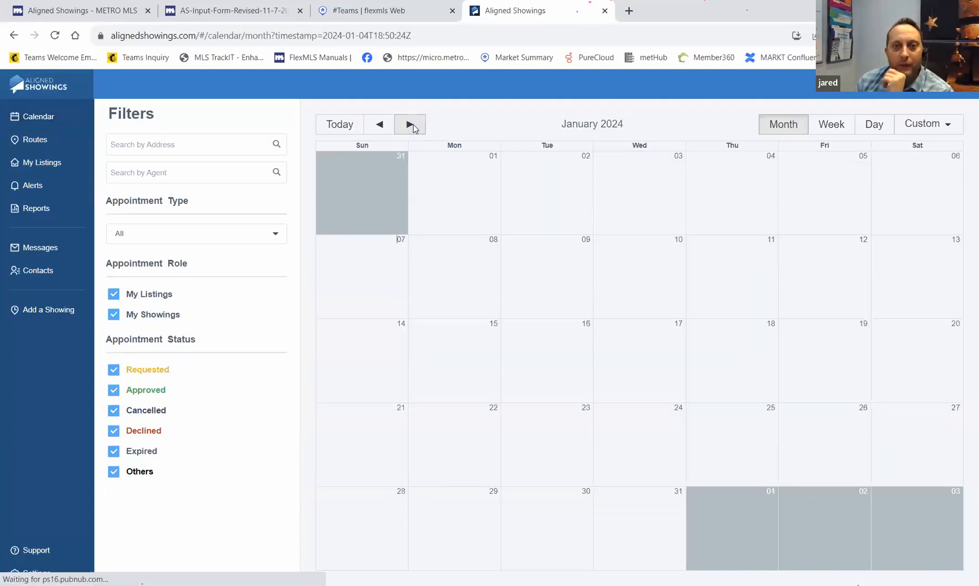
pyautogui.click(376, 128)
pyautogui.click(374, 129)
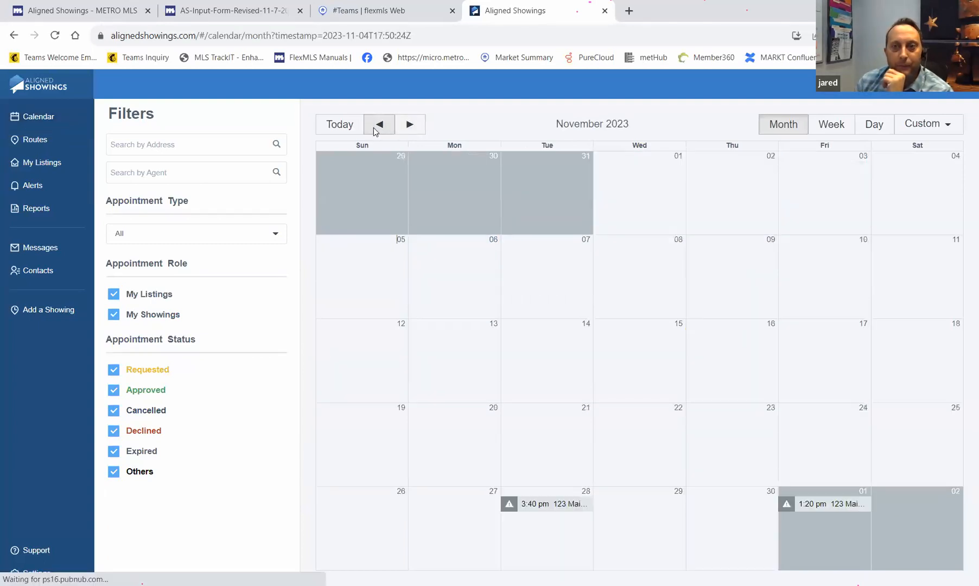
pyautogui.click(409, 125)
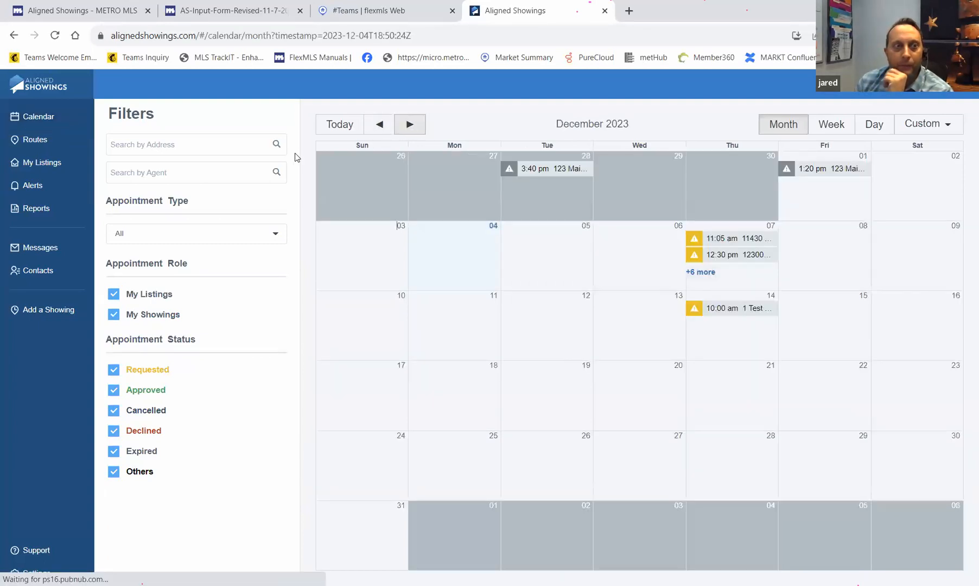
pyautogui.click(55, 257)
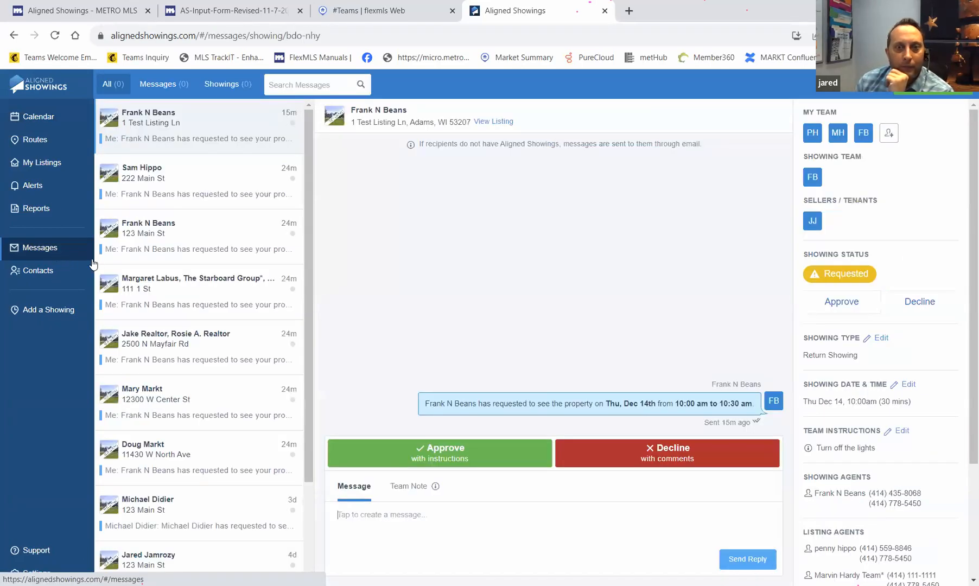
# - Approve the Dec 14 1 Test Listing Ln showing with Electronic access and Request call for details, then return to Calendar
pyautogui.click(461, 455)
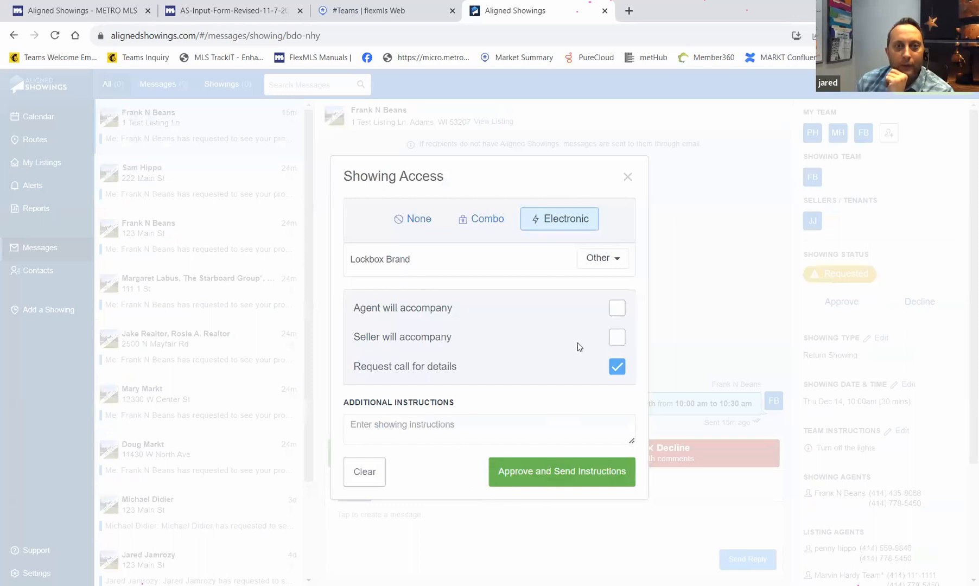
pyautogui.click(543, 472)
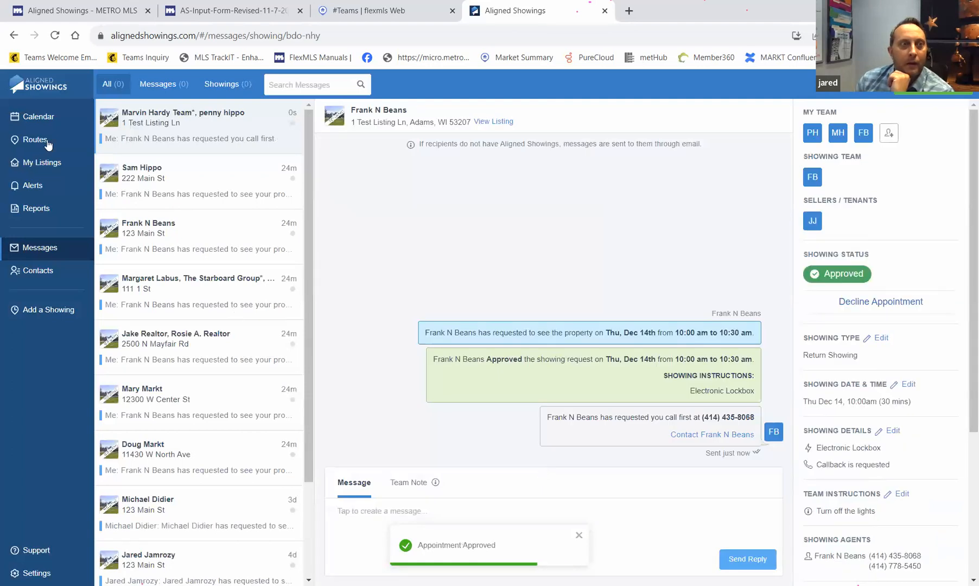
pyautogui.click(47, 121)
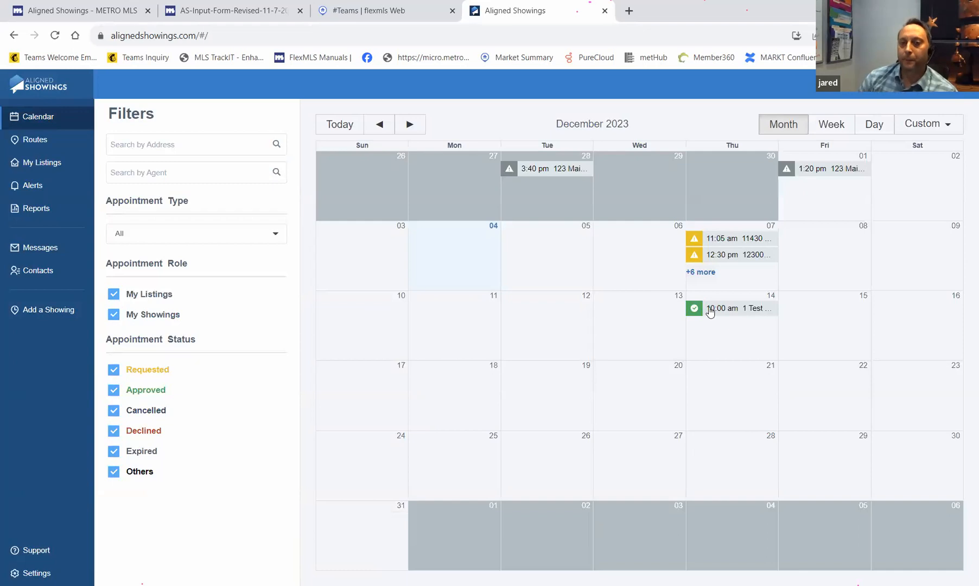
# - Open the Dec 14 showing's full details, check the Add to Calendar options, then view its Contacts
pyautogui.click(693, 314)
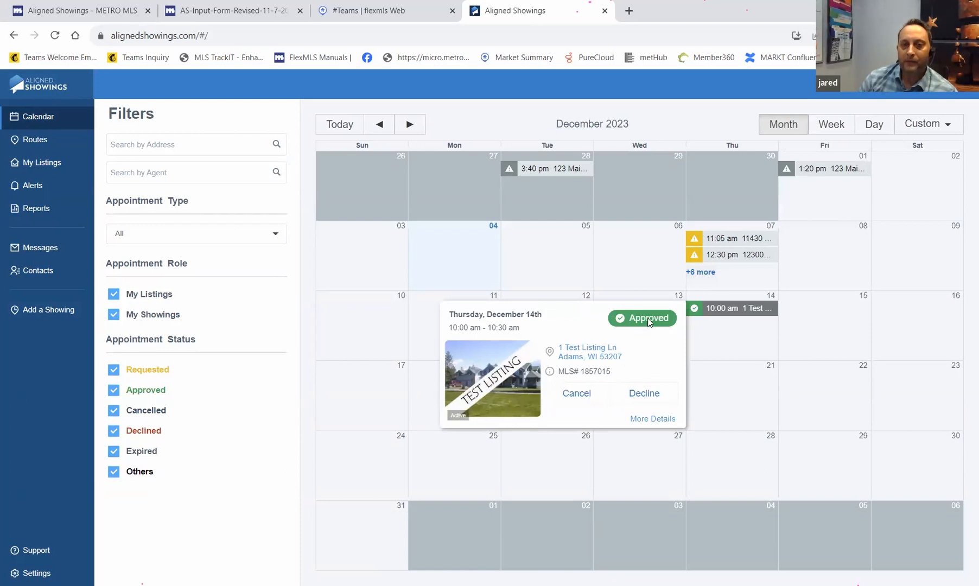
pyautogui.click(653, 419)
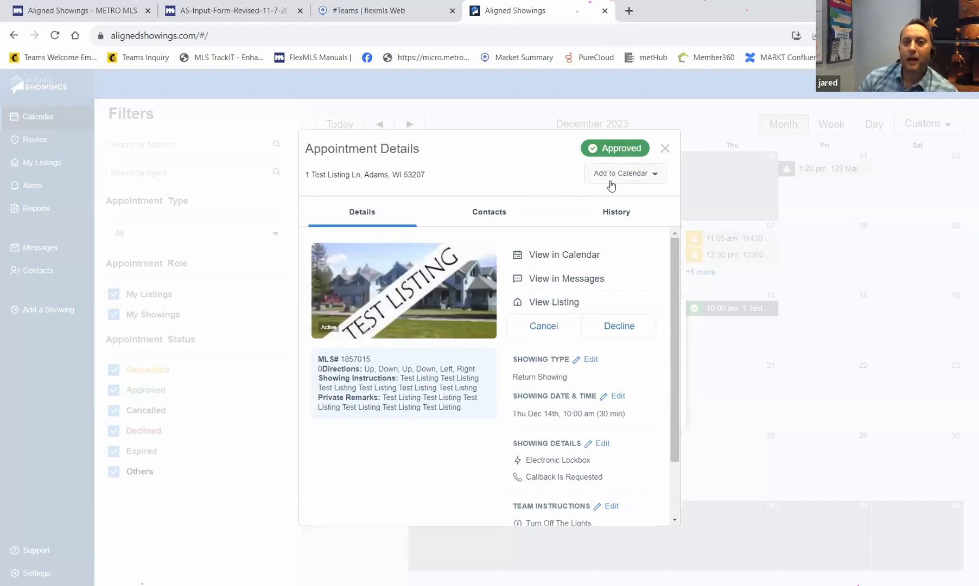
pyautogui.click(628, 174)
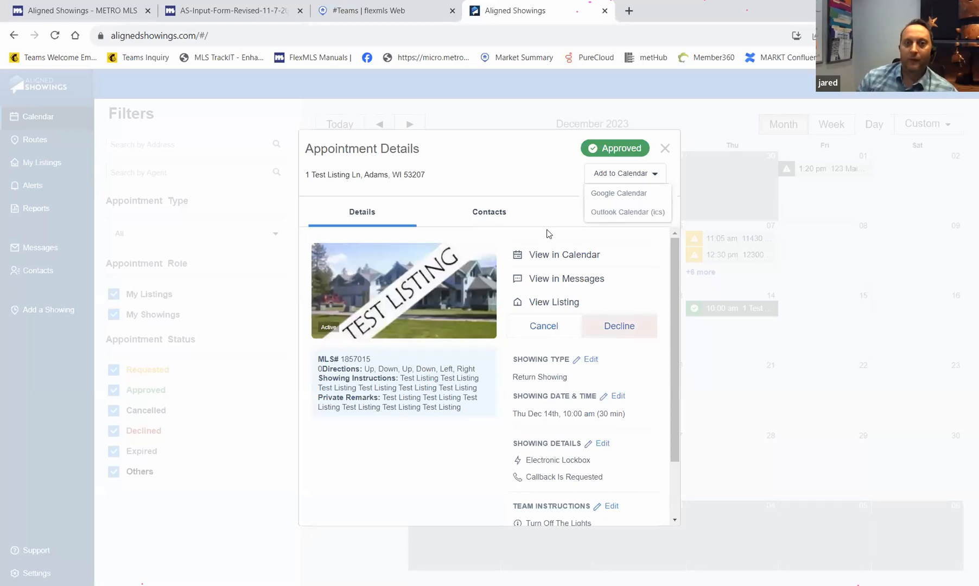
pyautogui.click(486, 216)
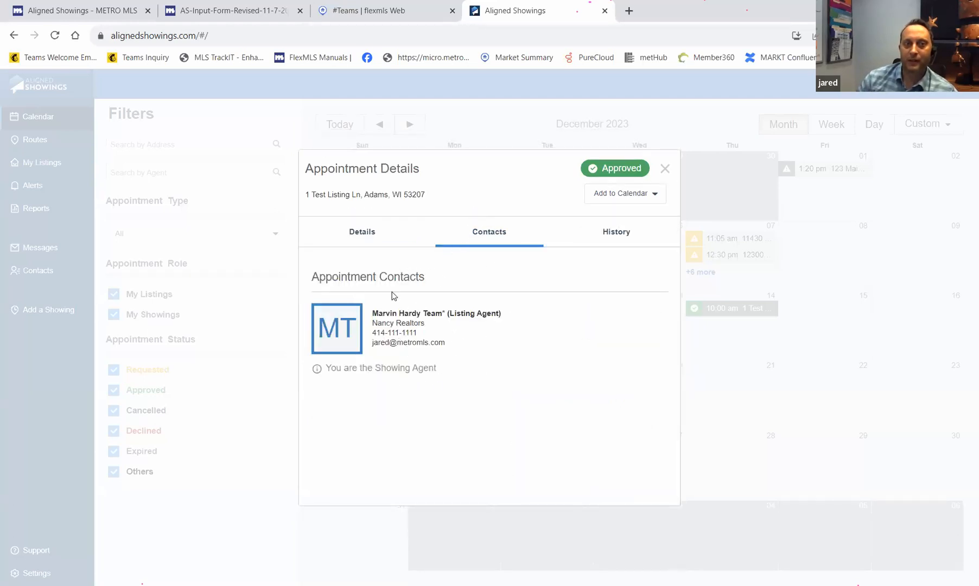
# - Show the History tab: requested 12:35 pm and approved 12:50 pm on December 4th
pyautogui.click(616, 231)
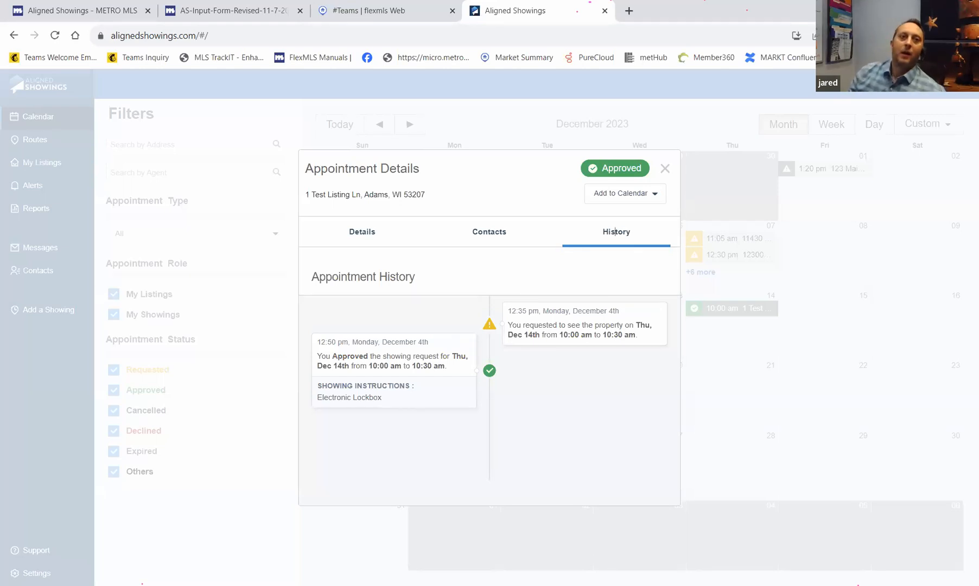
# - Check the flexmls listing page, then close the approved 1 Test Listing Ln appointment details
pyautogui.click(411, 14)
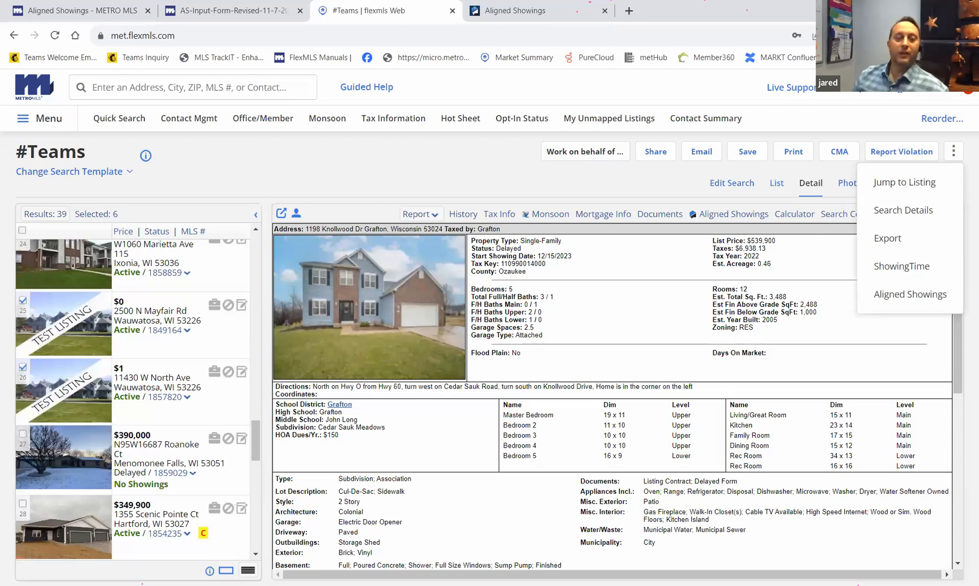
pyautogui.click(538, 12)
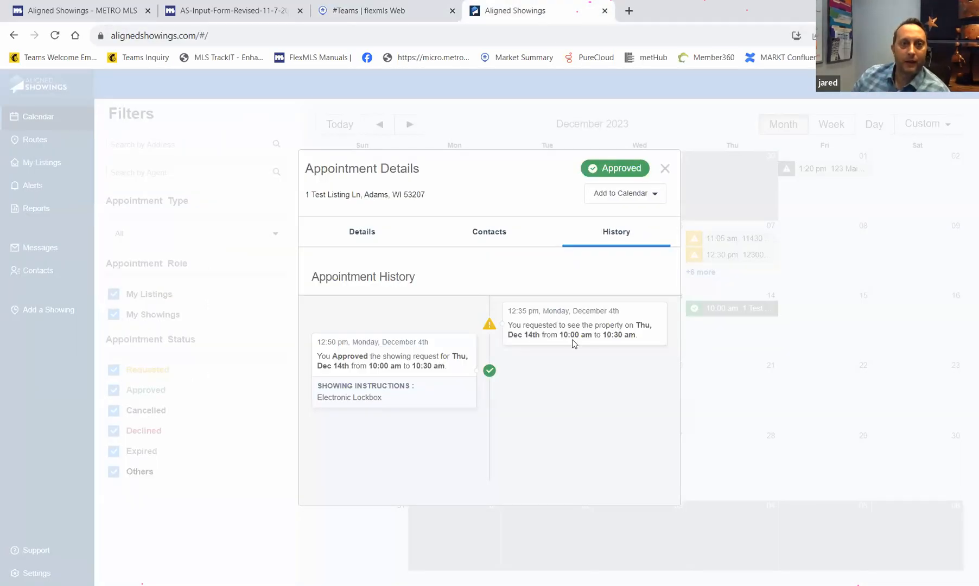
pyautogui.click(665, 168)
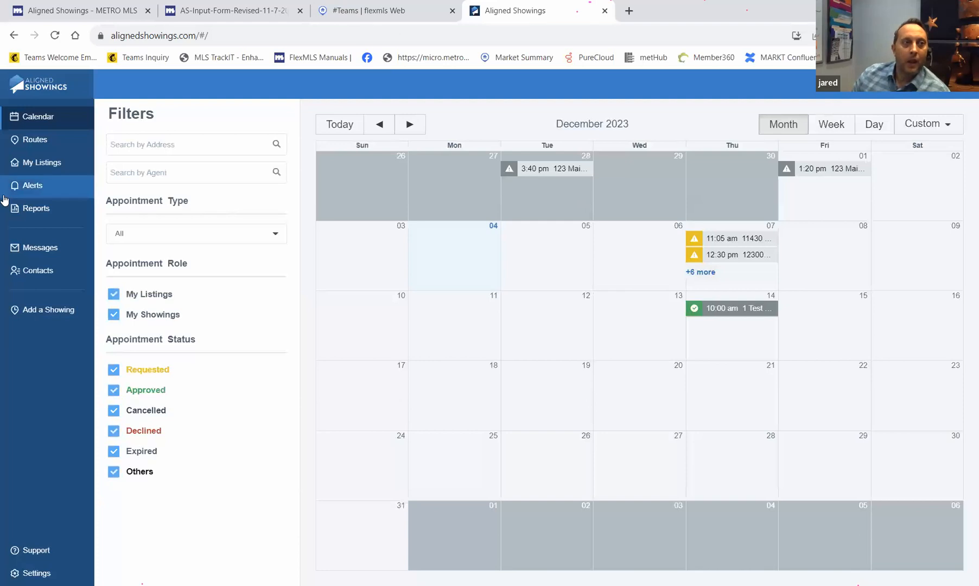
# - Filter My Listings to the team agent and edit the 1 Test Listing Ln setup
pyautogui.click(49, 170)
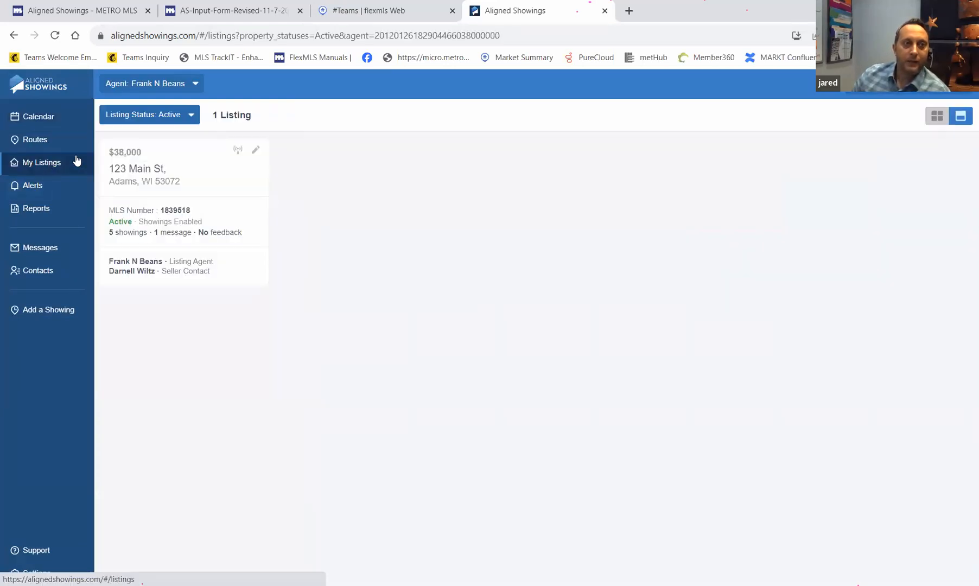
pyautogui.click(196, 85)
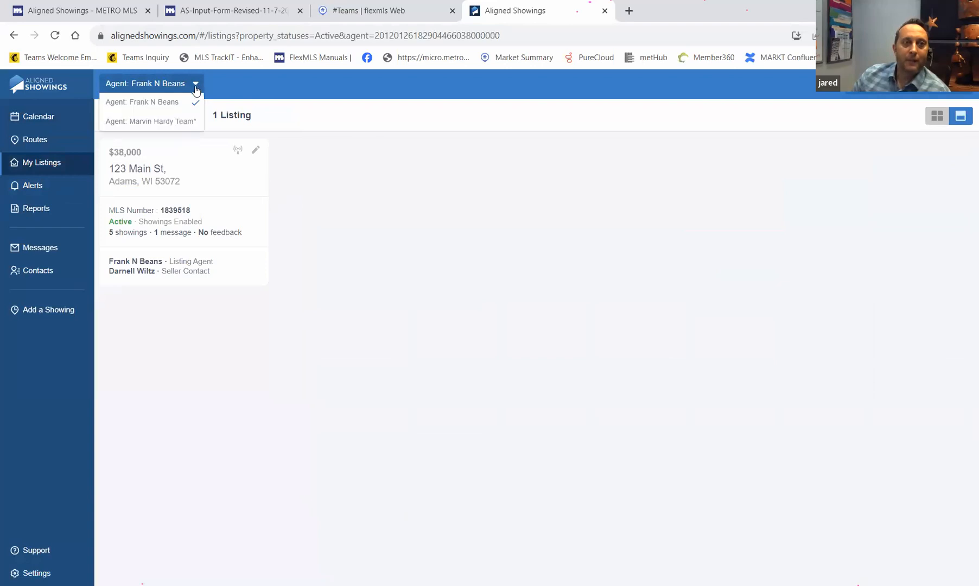
pyautogui.click(168, 127)
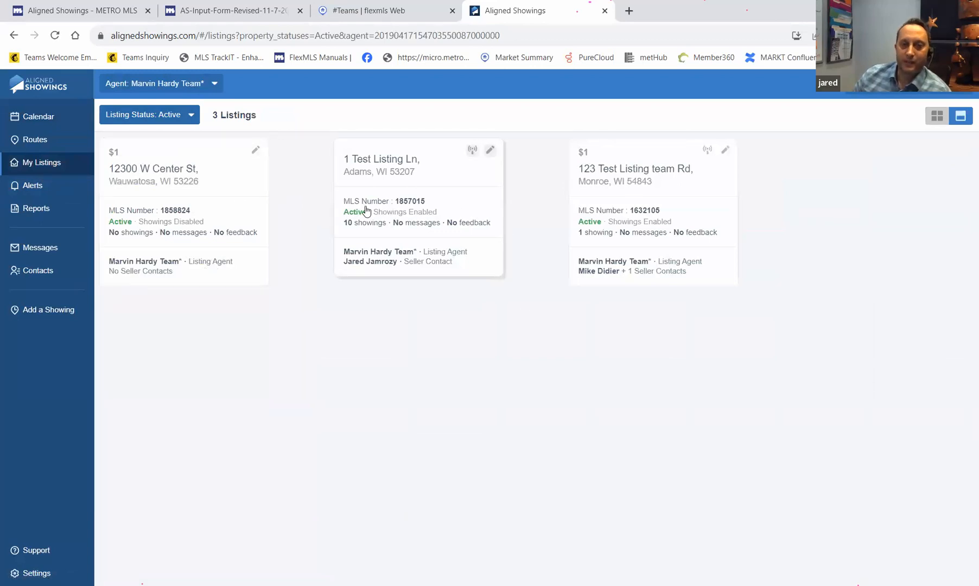
pyautogui.click(490, 150)
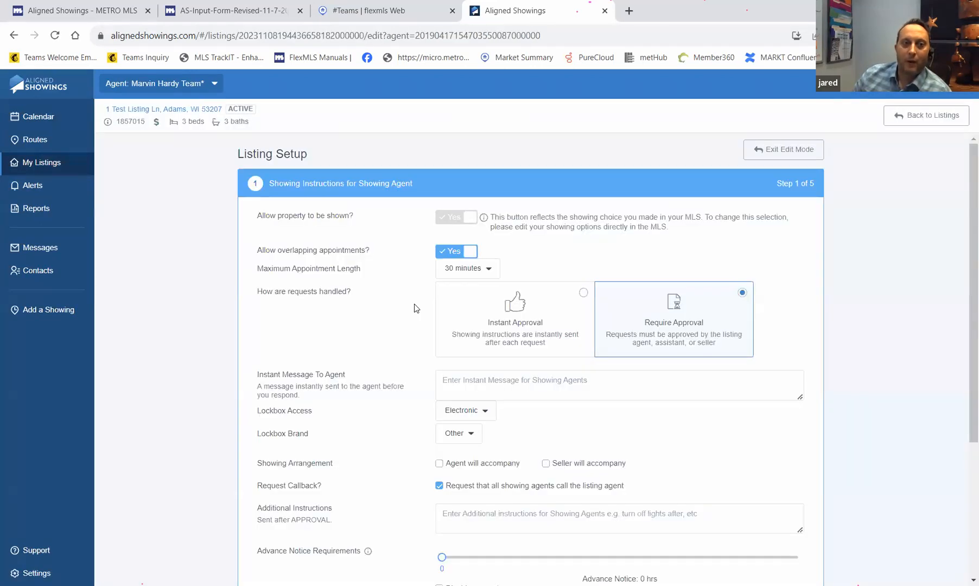
# - View the Office Involvement setup step, then return to the Flexmls #Teams Grafton listing results
pyautogui.scroll(-4, 413, 304)
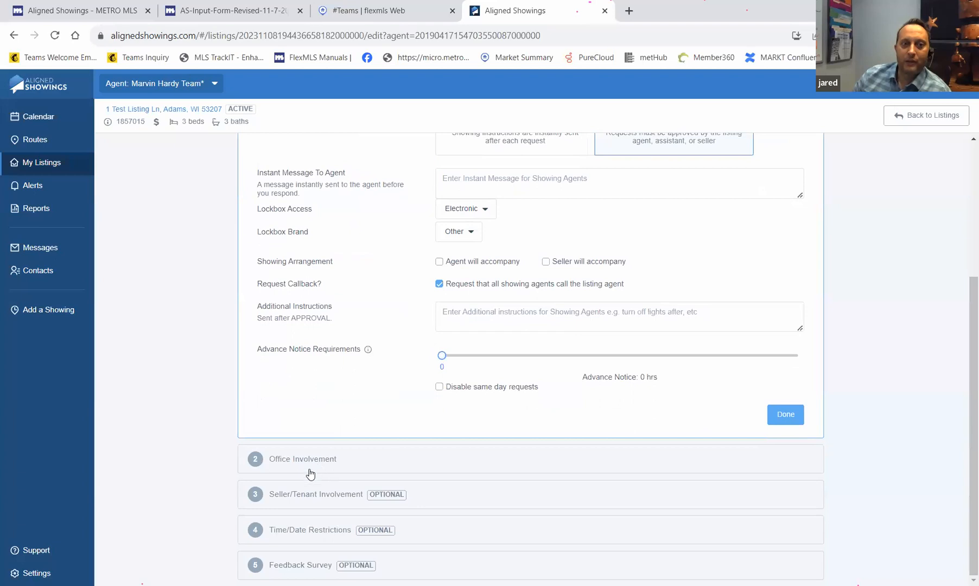
pyautogui.click(309, 469)
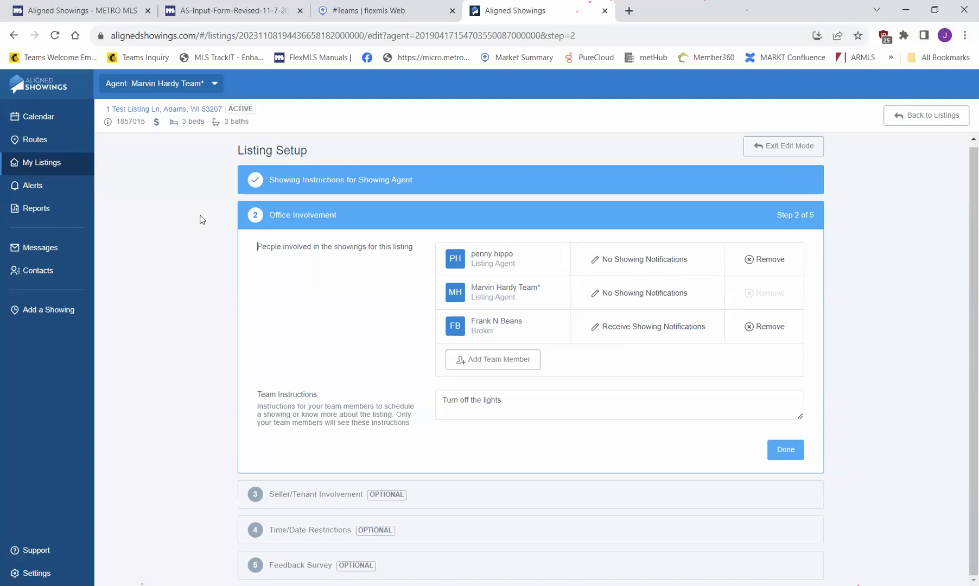
pyautogui.click(365, 12)
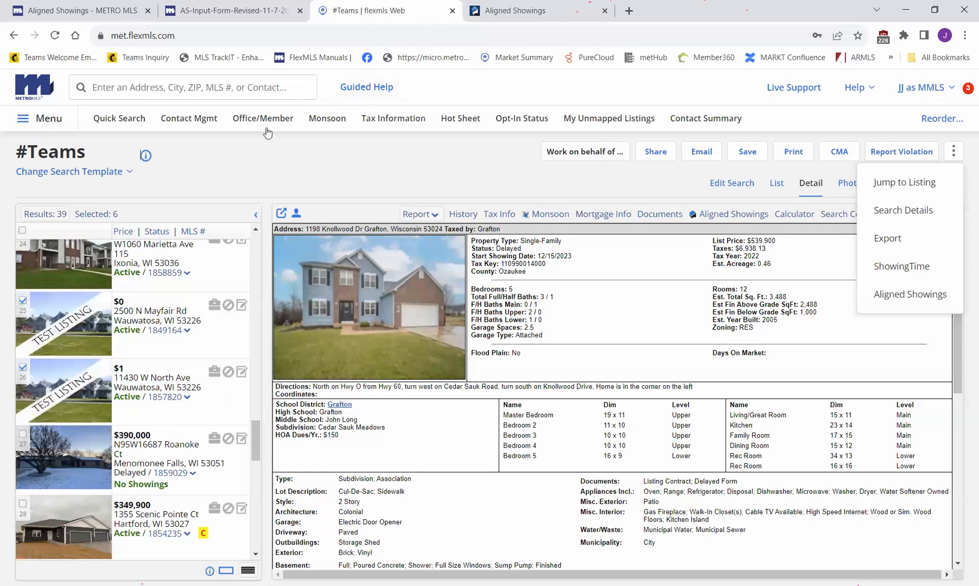